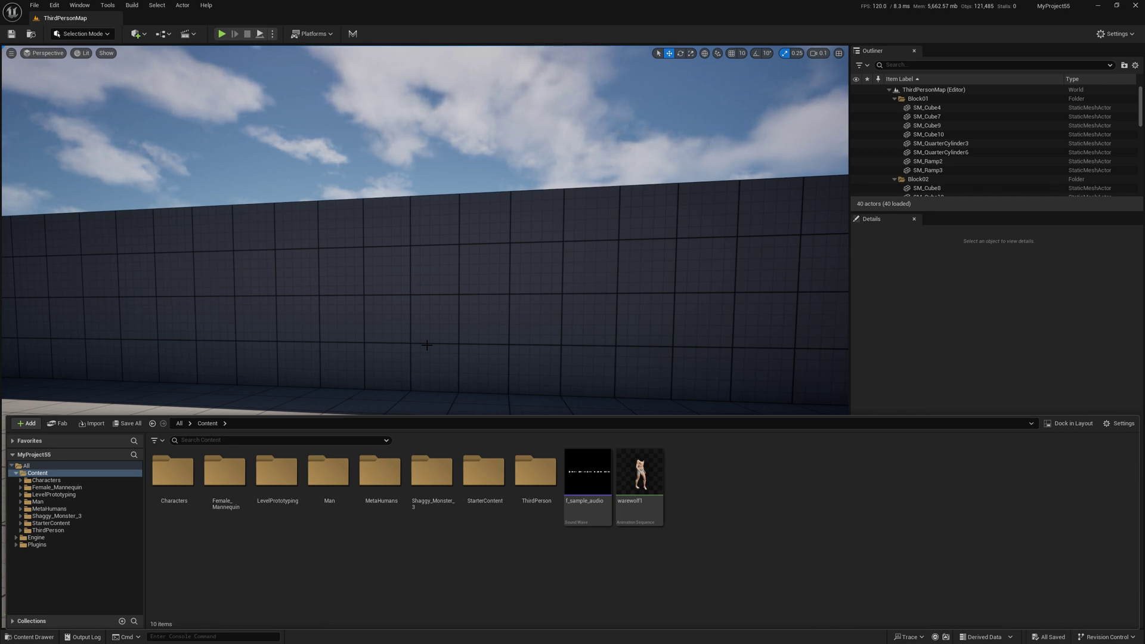
# Step: Open Mesh Morpher and load the skeletal mesh Ettore_Tal_NW_FaceMesh
pyautogui.click(354, 35)
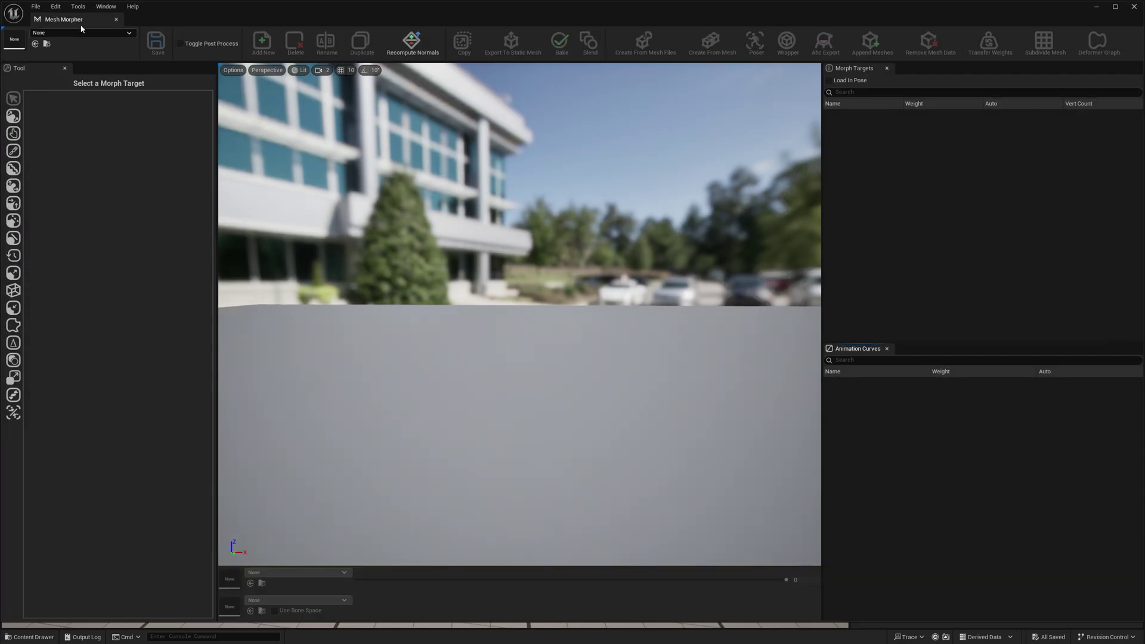
pyautogui.click(80, 33)
pyautogui.write('ett')
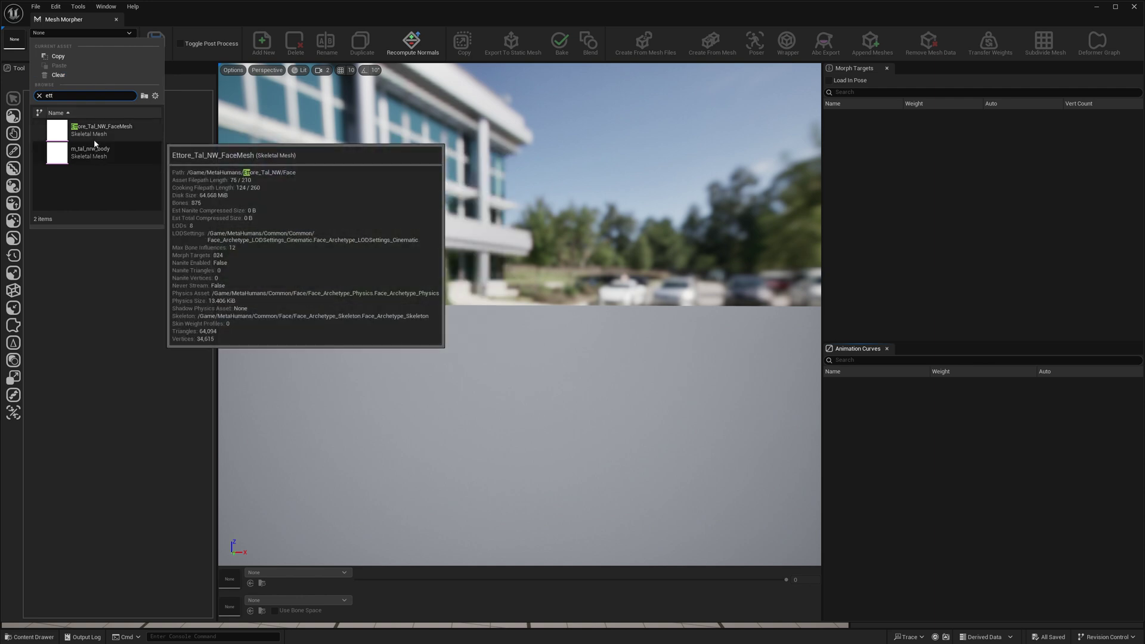
pyautogui.click(95, 137)
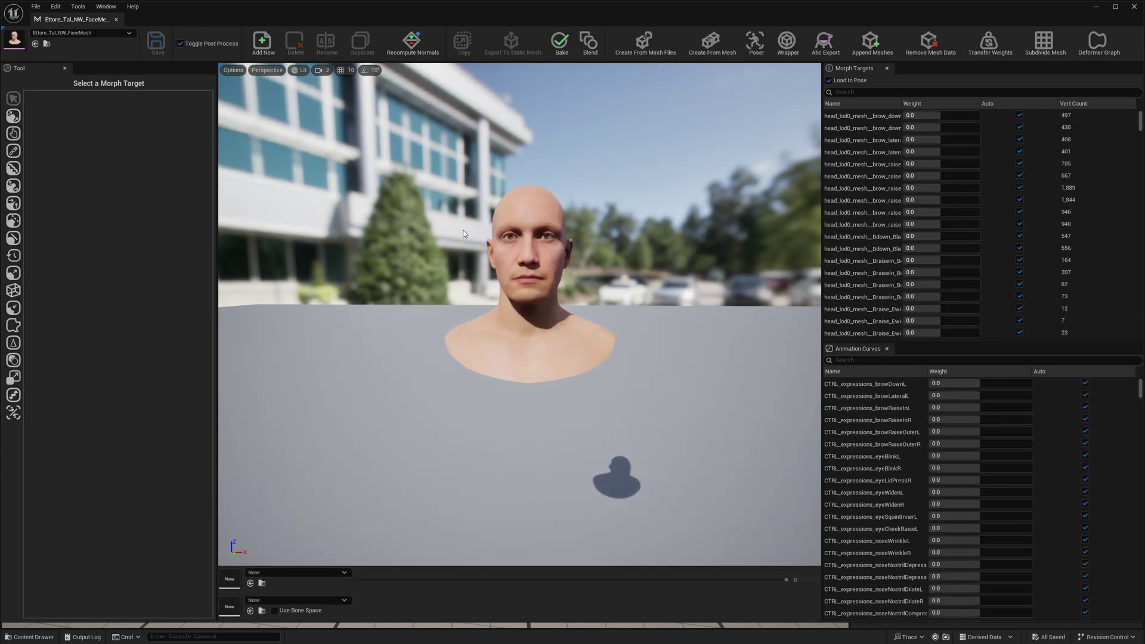
# Step: Open a second Mesh Morpher editor and load the skeletal mesh SK_Shaggy_Monster_3_BaseMesh_UE5
pyautogui.click(36, 7)
pyautogui.click(56, 23)
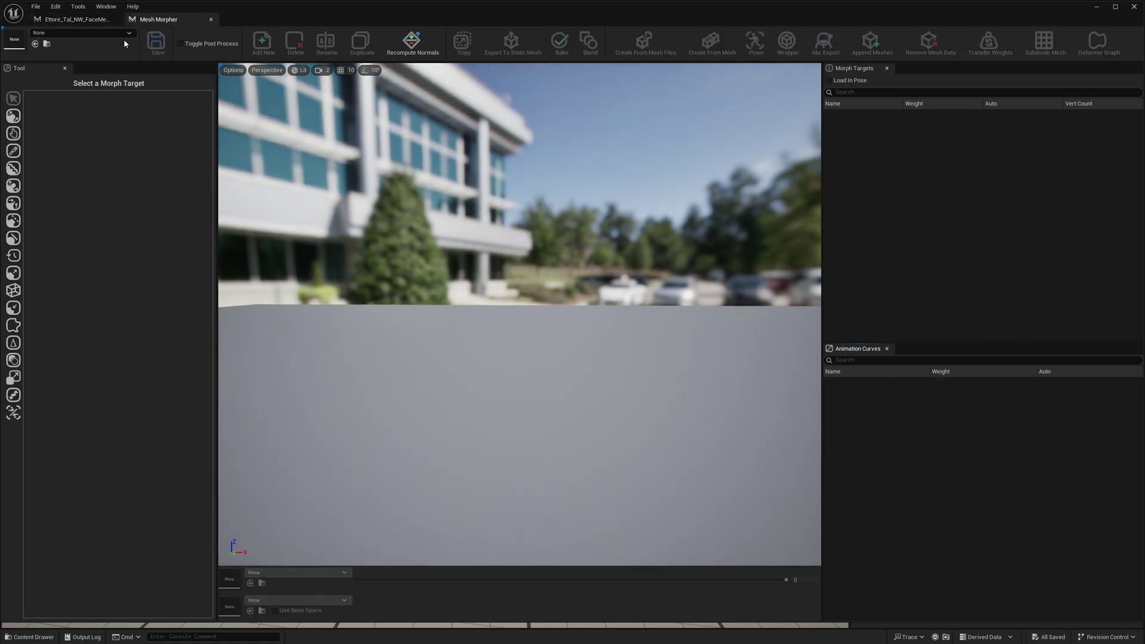
pyautogui.click(91, 34)
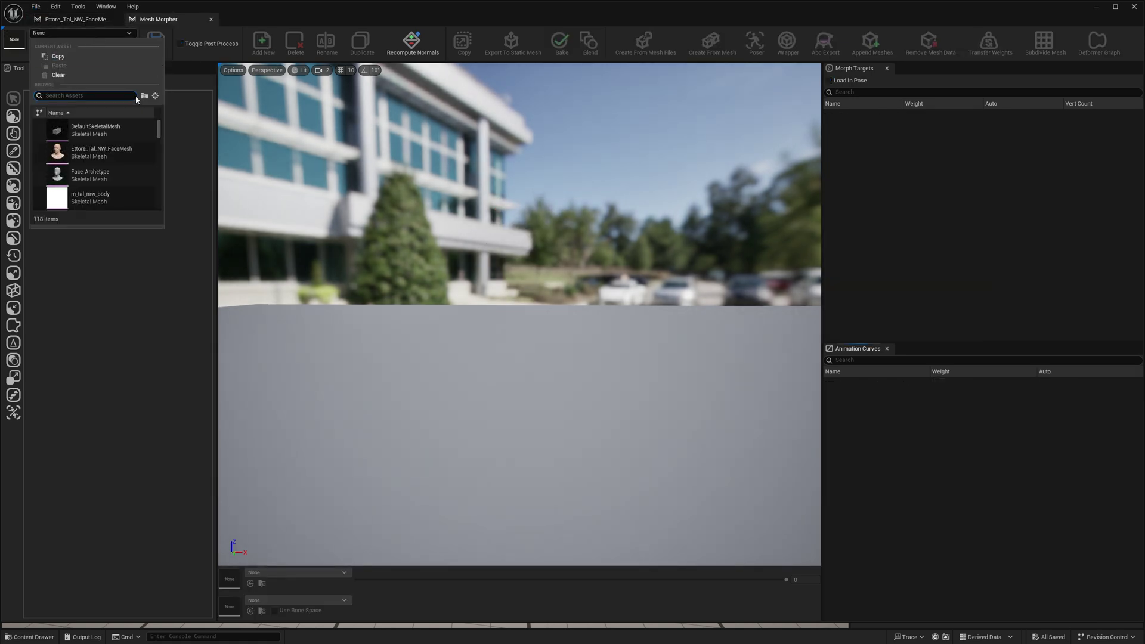
pyautogui.write('shaggy')
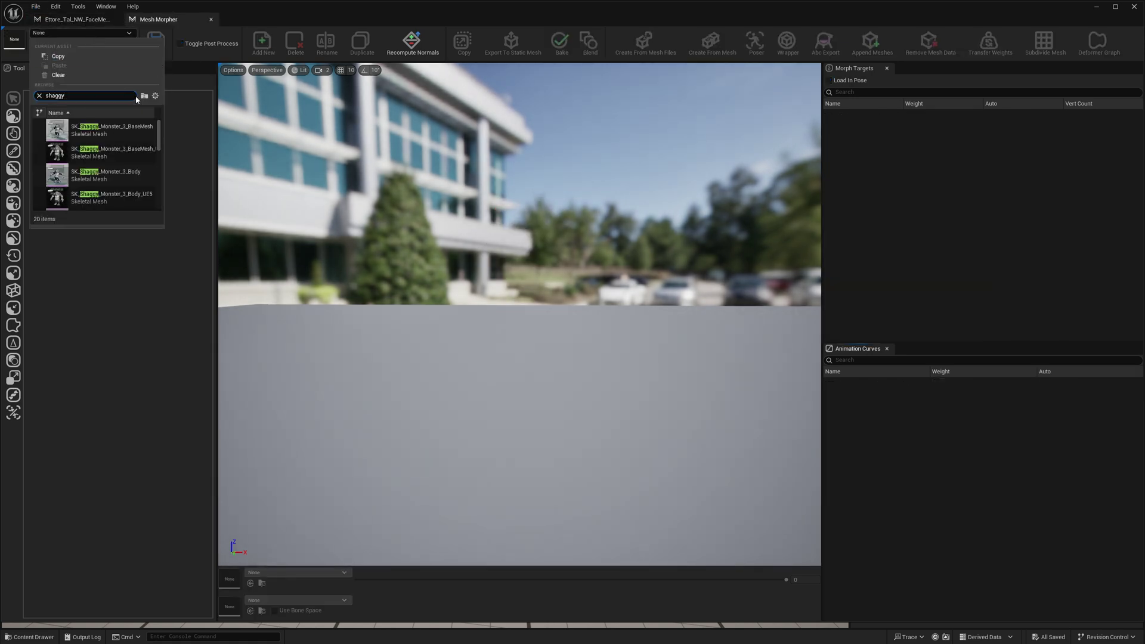
pyautogui.click(143, 153)
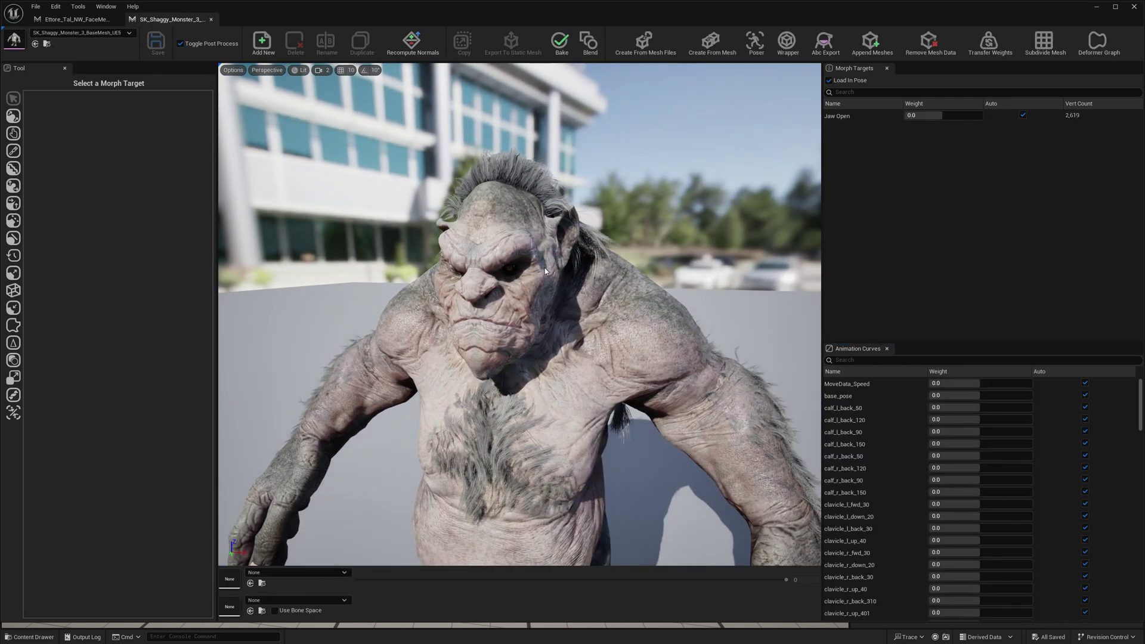
# Step: Inspect the skeletons of the shaggy monster and the MetaHuman face mesh in Poser, and close both Poser sessions
pyautogui.click(756, 42)
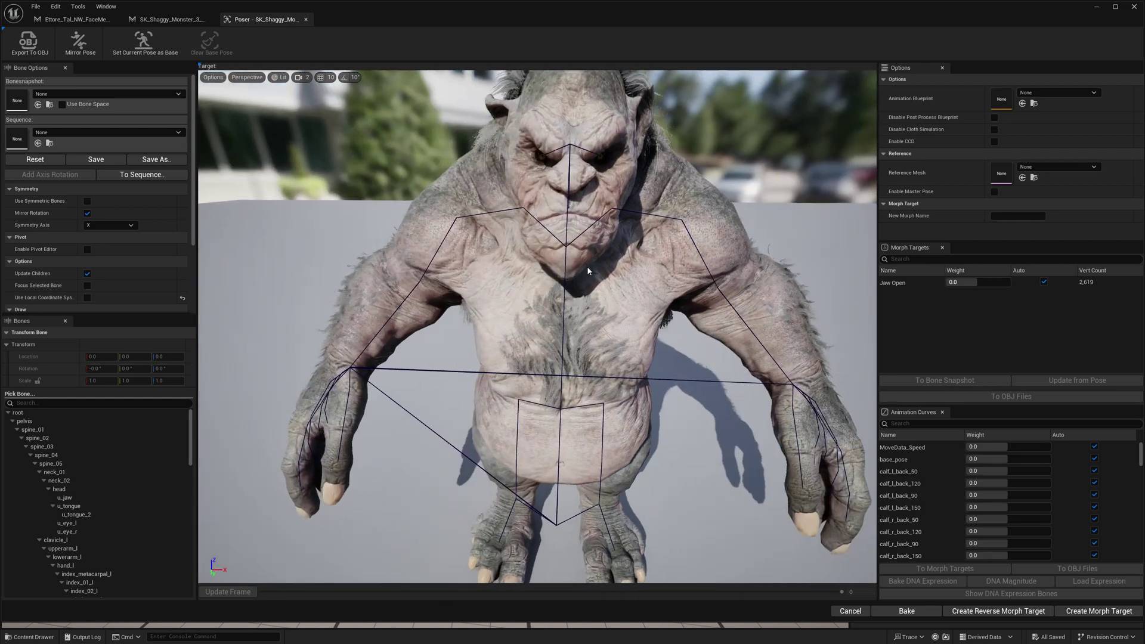
pyautogui.moveTo(587, 271); pyautogui.dragTo(563, 194, button='right')
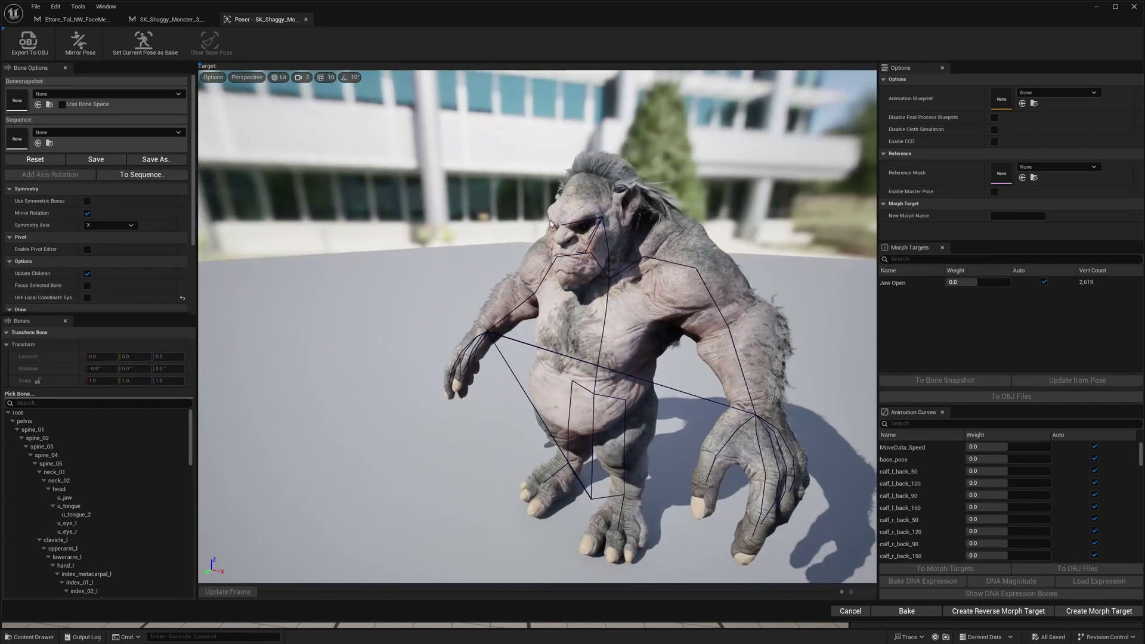
pyautogui.click(98, 21)
pyautogui.click(751, 47)
pyautogui.moveTo(647, 123); pyautogui.dragTo(471, 119, button='right')
pyautogui.moveTo(647, 124); pyautogui.dragTo(646, 124)
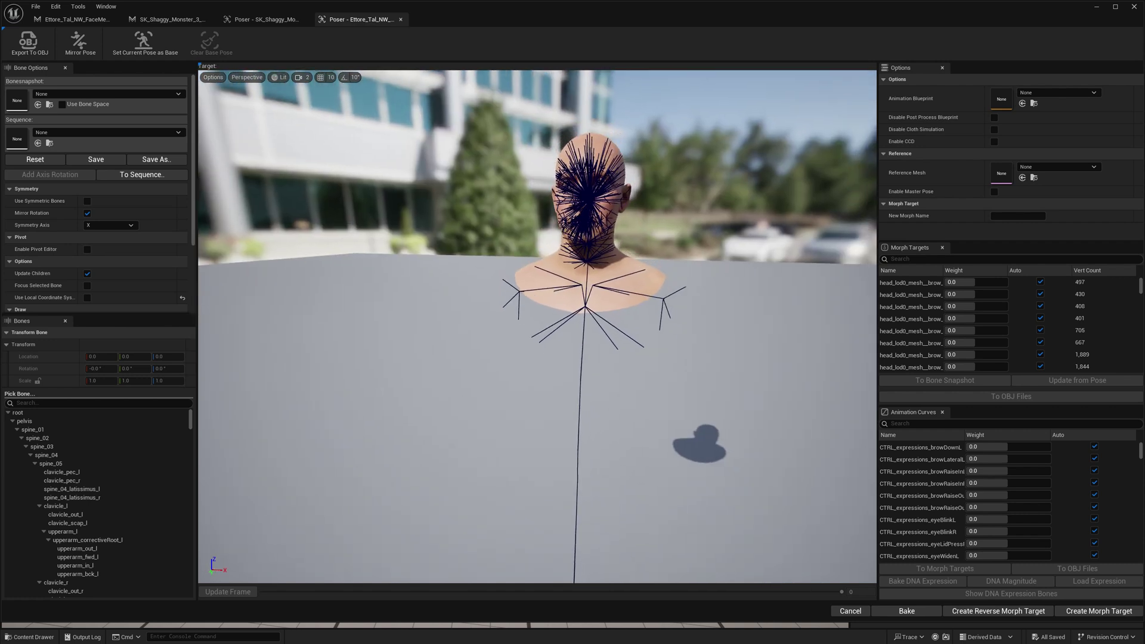
pyautogui.moveTo(531, 216); pyautogui.dragTo(540, 242, button='right')
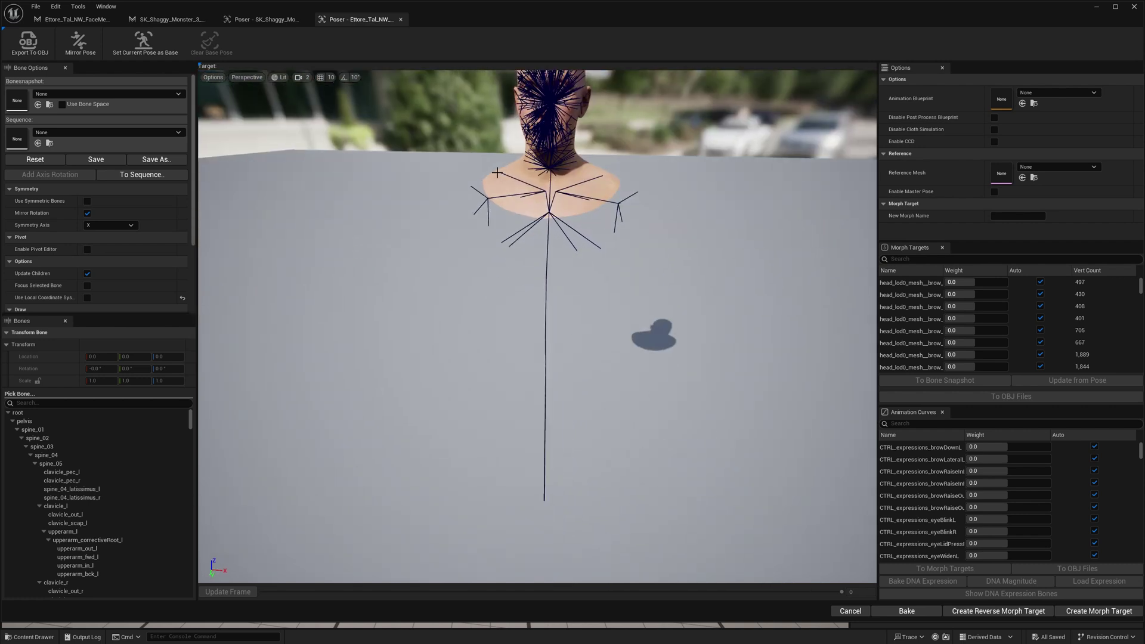
pyautogui.click(180, 21)
pyautogui.moveTo(478, 132); pyautogui.dragTo(478, 133)
pyautogui.click(401, 20)
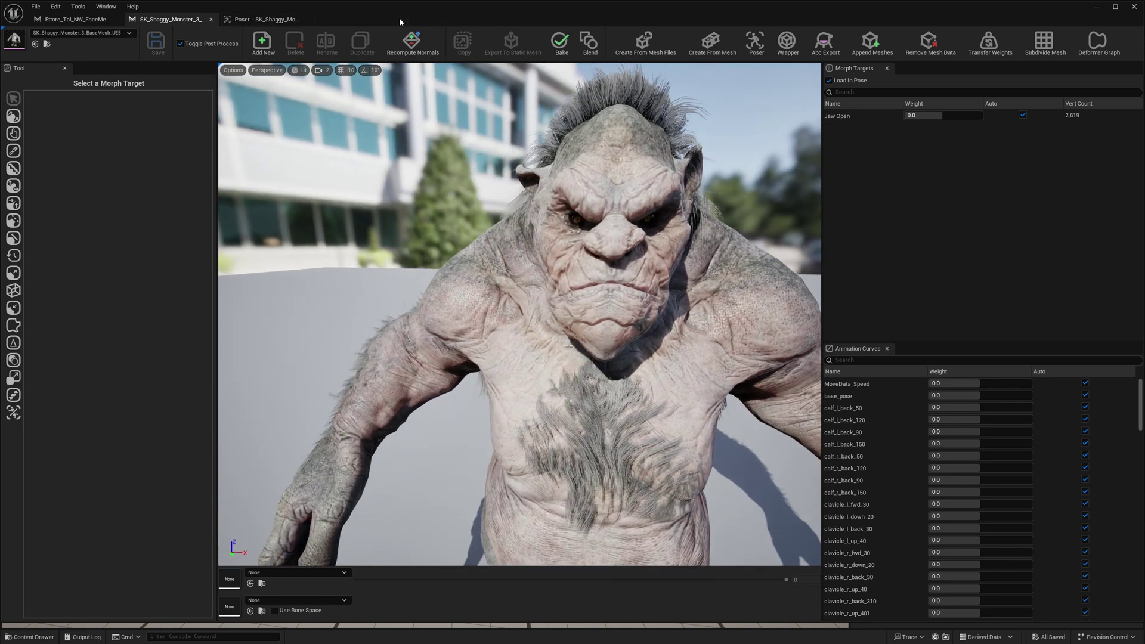
pyautogui.click(306, 20)
# Step: Start Transfer DNA from the Ettore_Tal_NW face mesh with SK_Shaggy_Monster_3_BaseMesh_UE5 as the target mesh
pyautogui.click(78, 20)
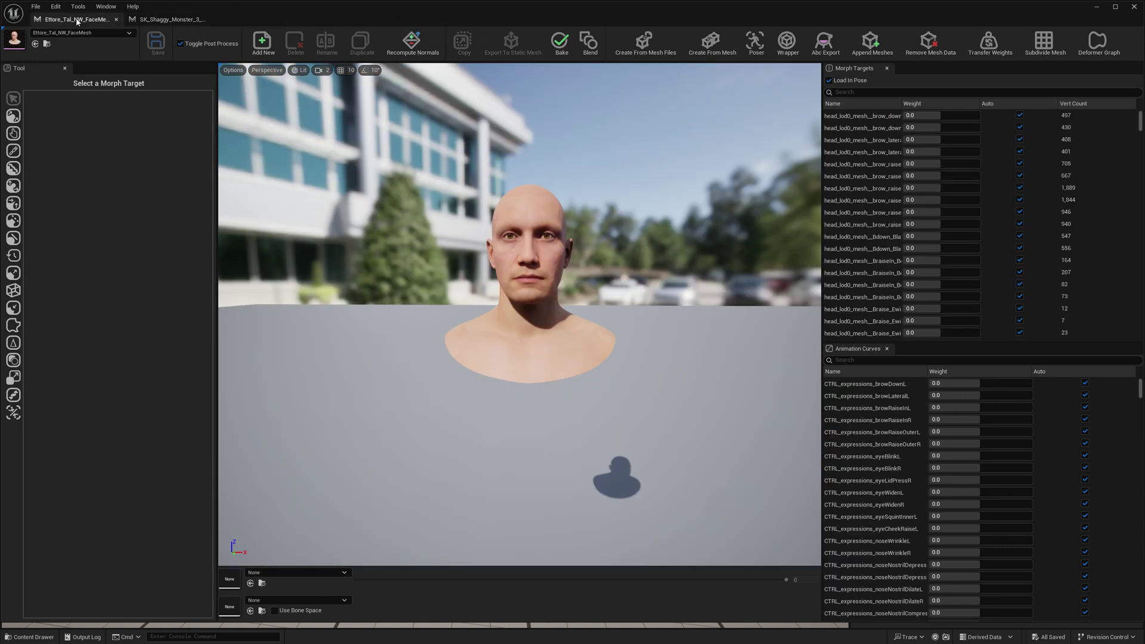
pyautogui.click(78, 5)
pyautogui.moveTo(539, 205); pyautogui.dragTo(530, 187)
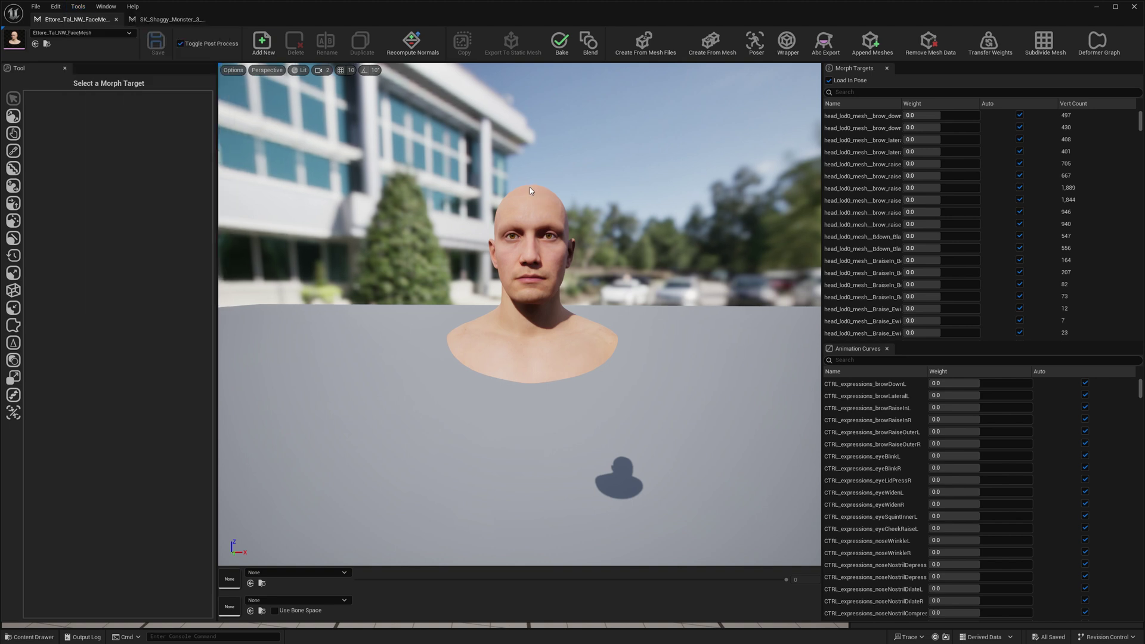
pyautogui.click(78, 6)
pyautogui.click(119, 205)
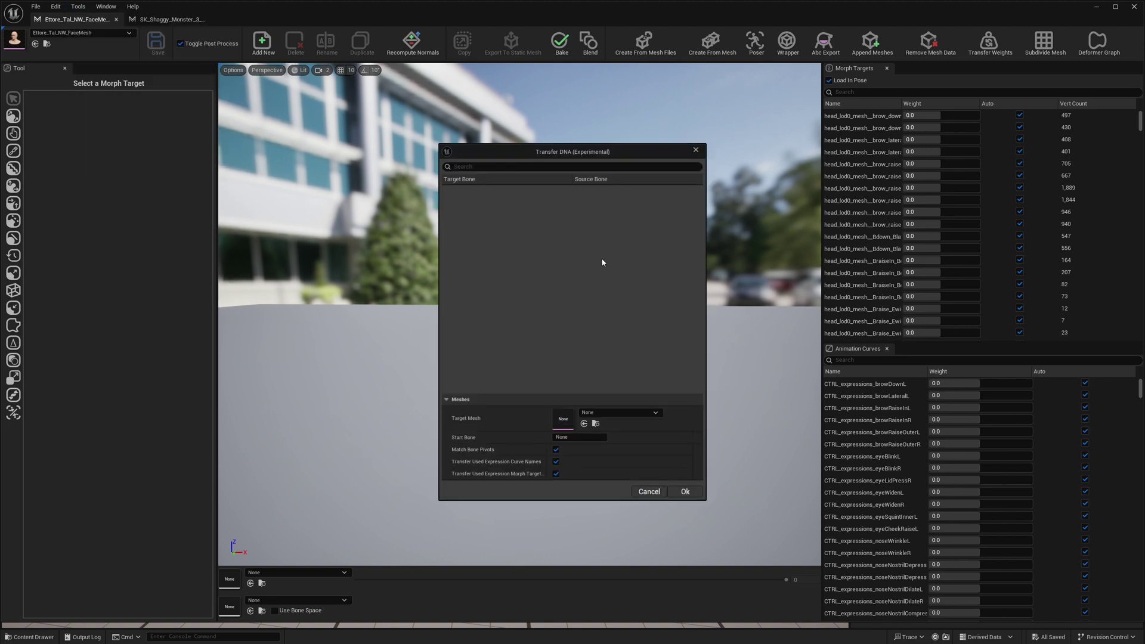
pyautogui.click(617, 413)
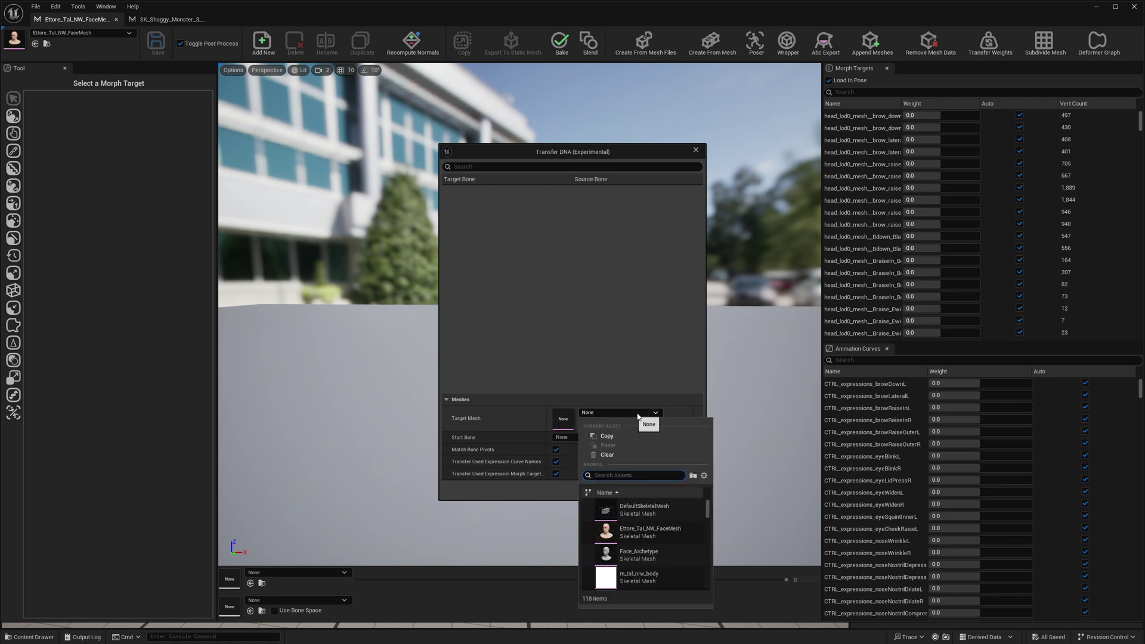
pyautogui.write('shaggy')
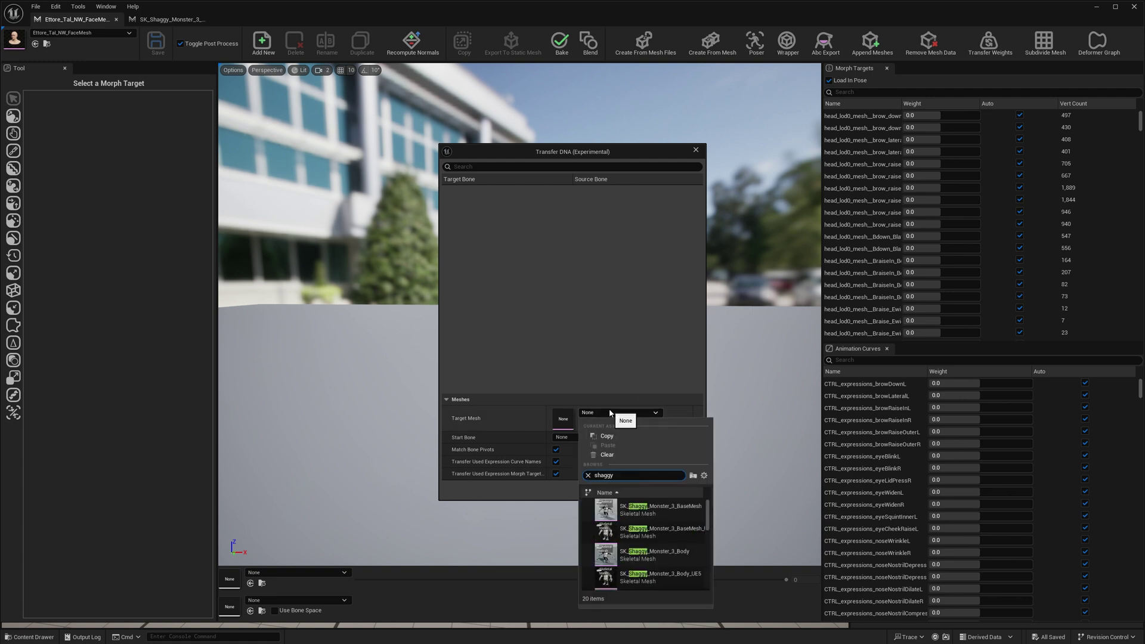
pyautogui.click(667, 539)
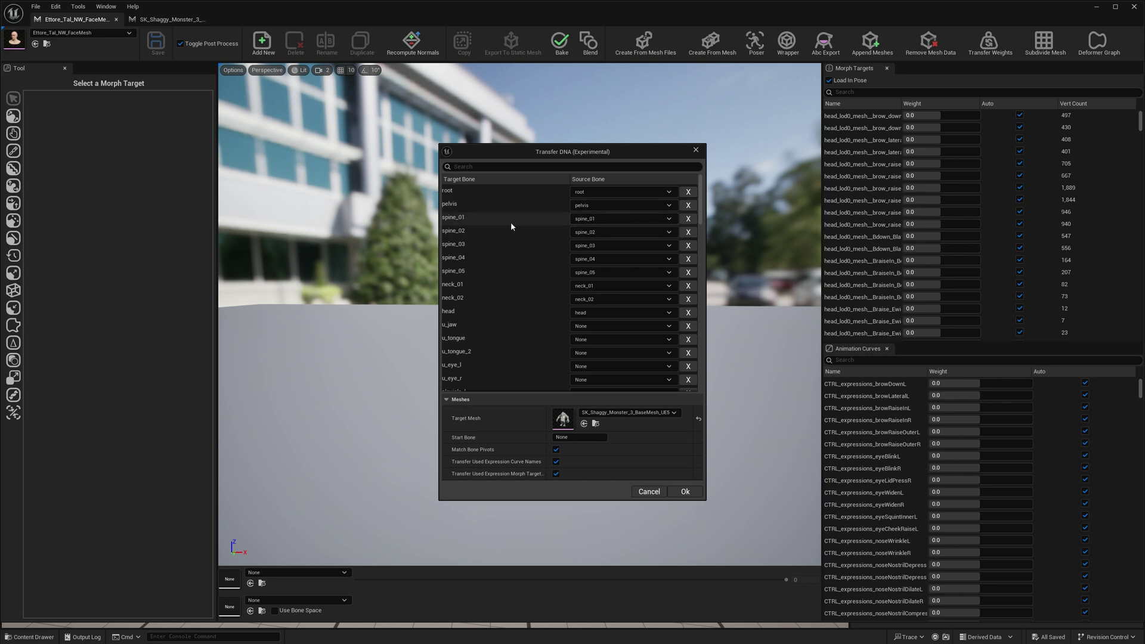
# Step: Map the target bone u_jaw to the source bone FACIAL_C_Jaw
pyautogui.moveTo(702, 210)
pyautogui.mouseDown()
pyautogui.moveTo(710, 371)
pyautogui.moveTo(692, 199)
pyautogui.mouseUp()
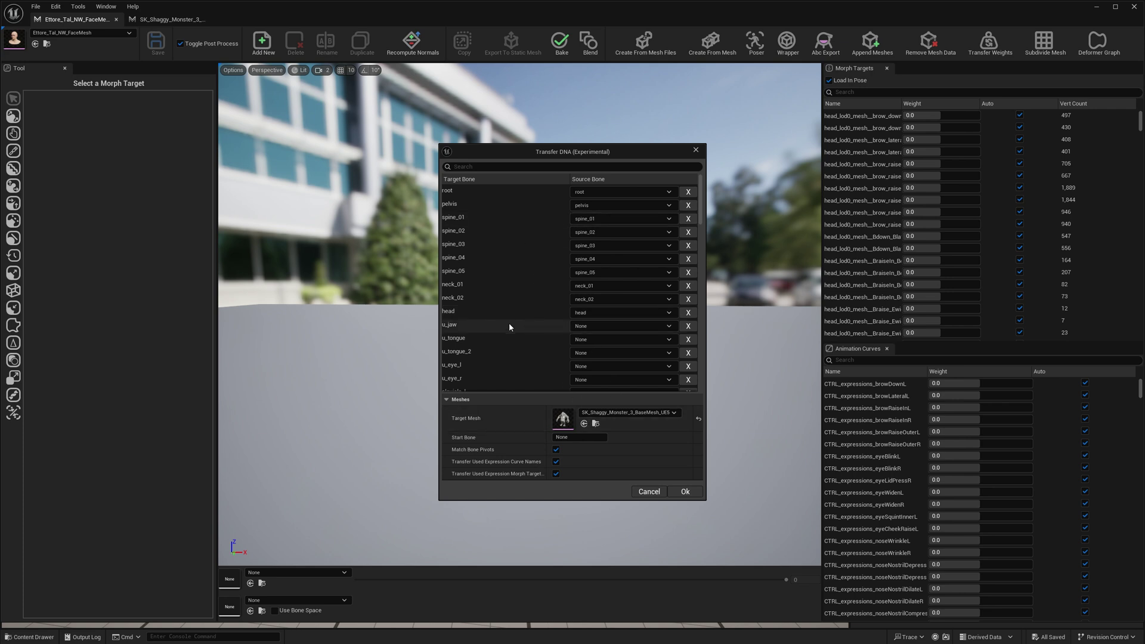
pyautogui.click(592, 327)
pyautogui.write('jaw')
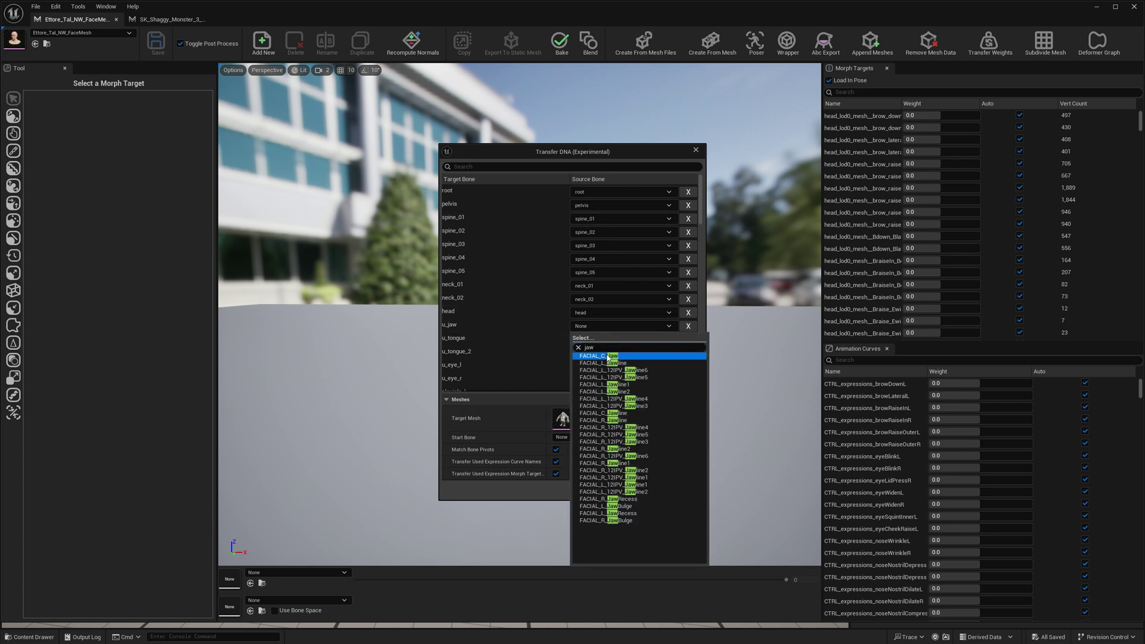
pyautogui.click(603, 355)
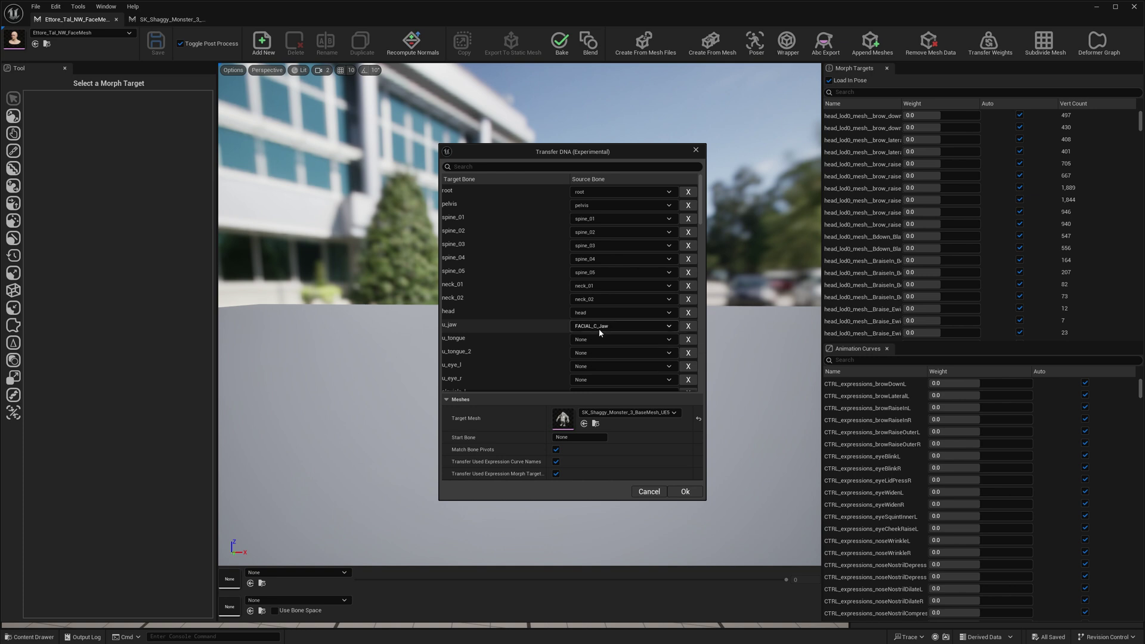
# Step: Map the target eye bones u_eye_l to FACIAL_L_Eye and u_eye_r to FACIAL_R_Eye
pyautogui.click(593, 367)
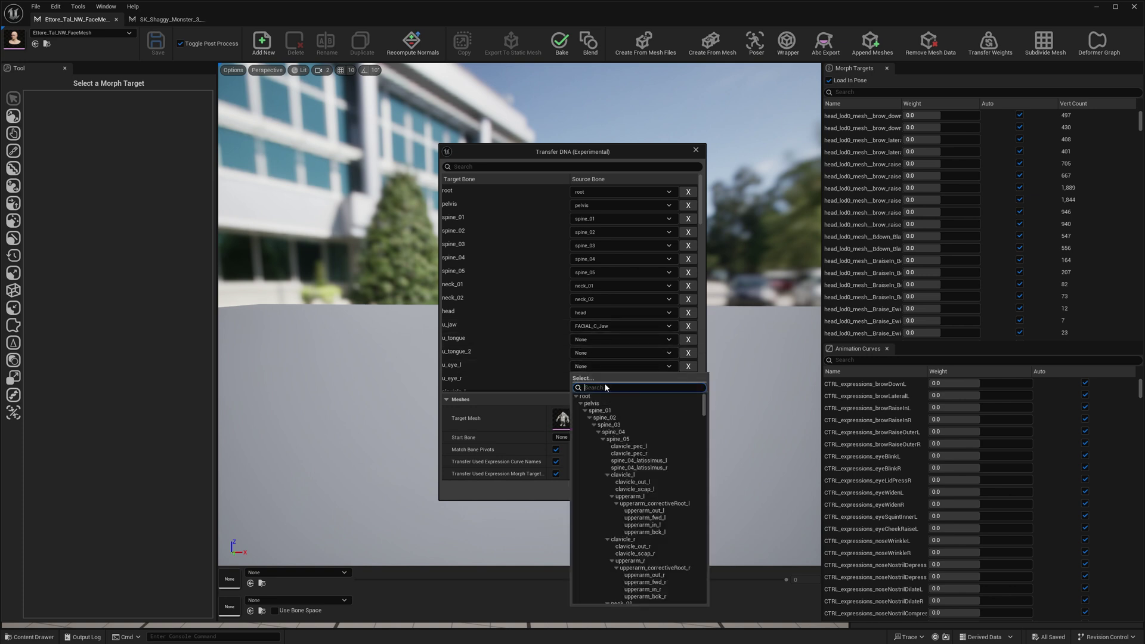
pyautogui.write('eye')
pyautogui.press('BackSpace')
pyautogui.press('BackSpace')
pyautogui.write('L_eye')
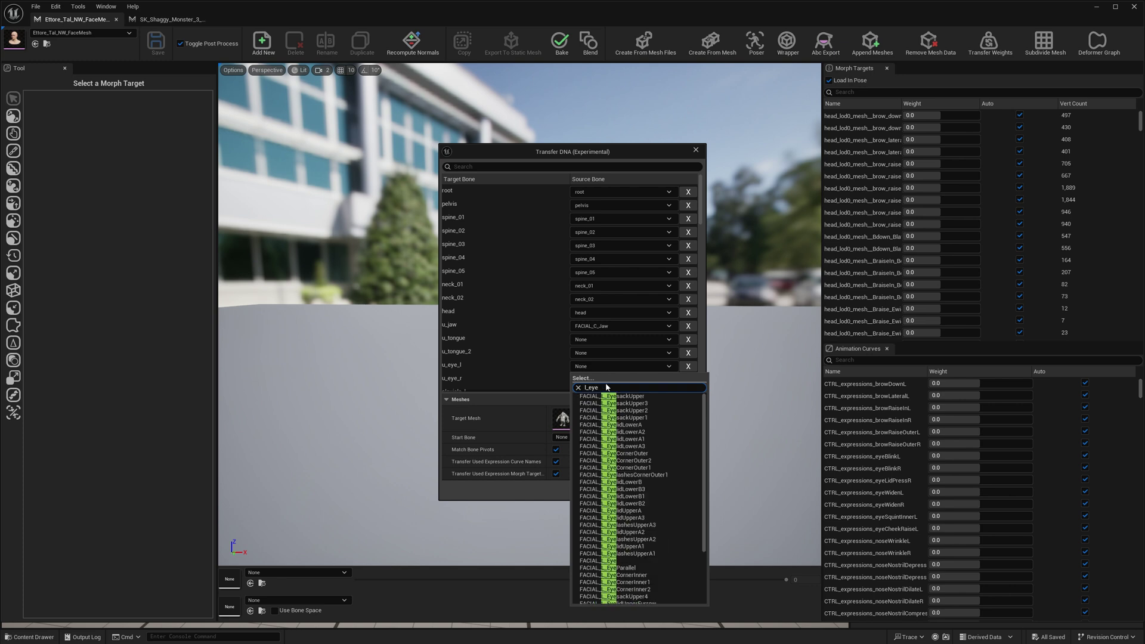
pyautogui.click(610, 561)
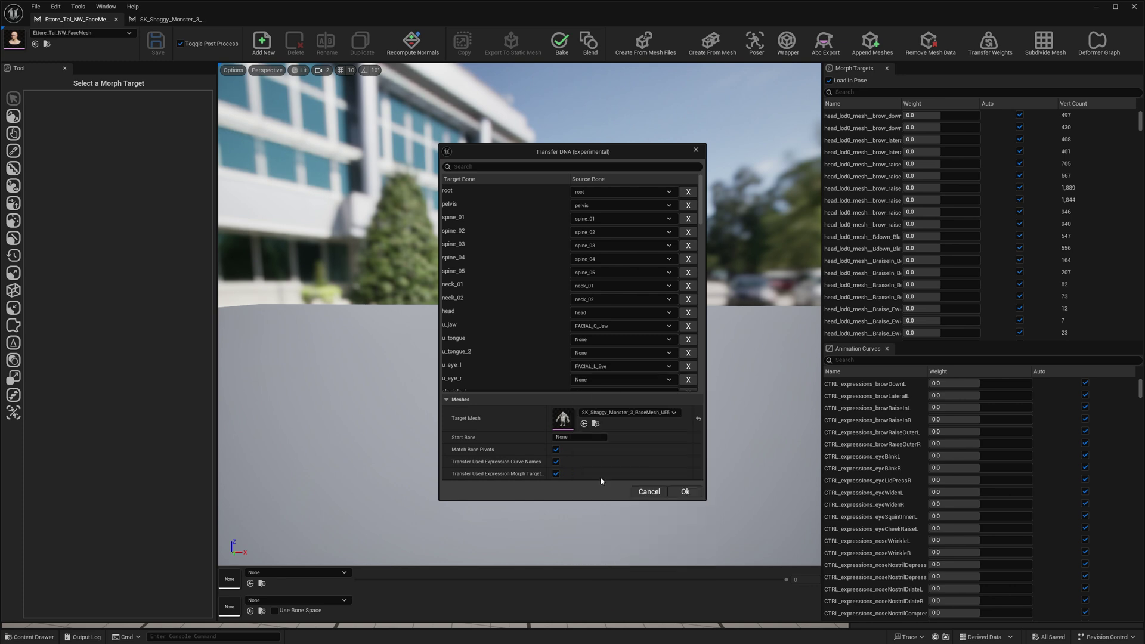
pyautogui.click(600, 381)
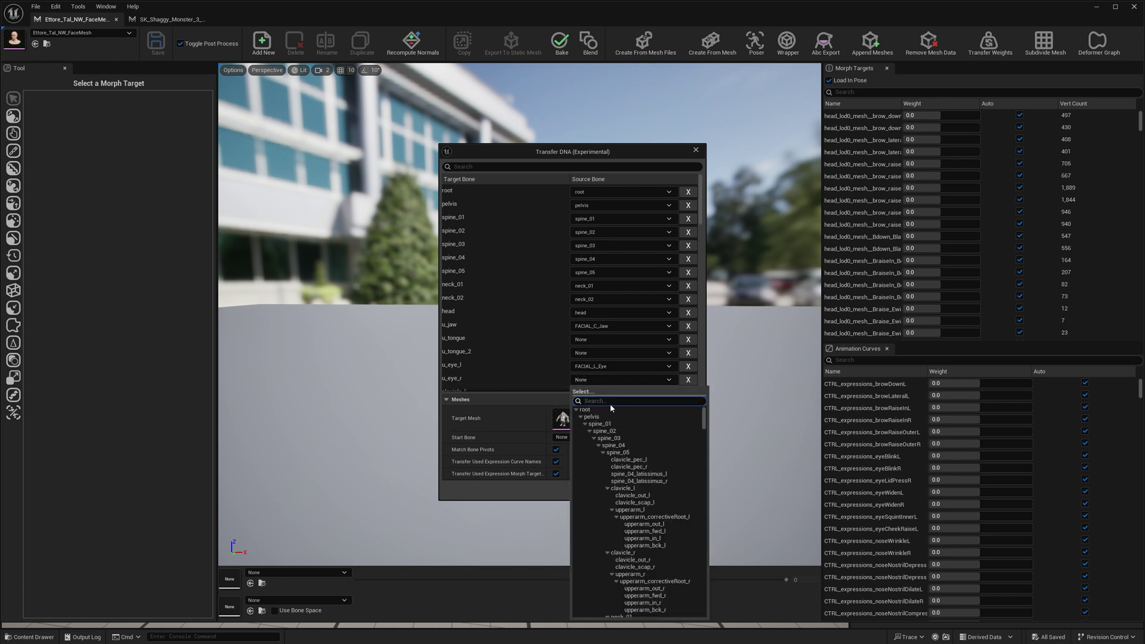
pyautogui.write('r_')
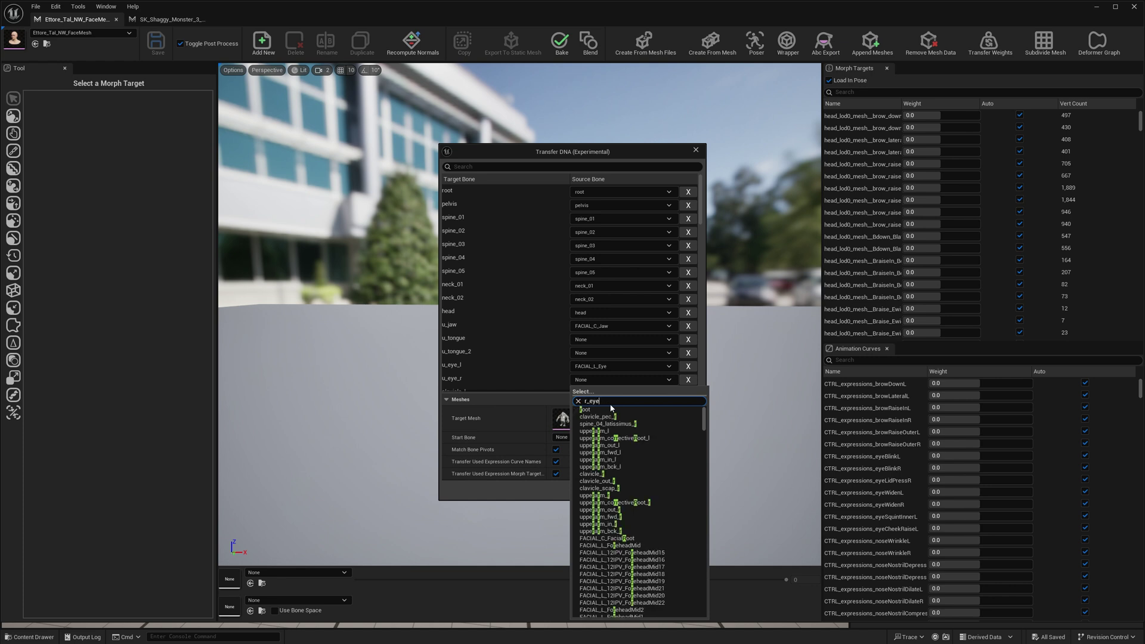
pyautogui.write('eye')
pyautogui.click(615, 463)
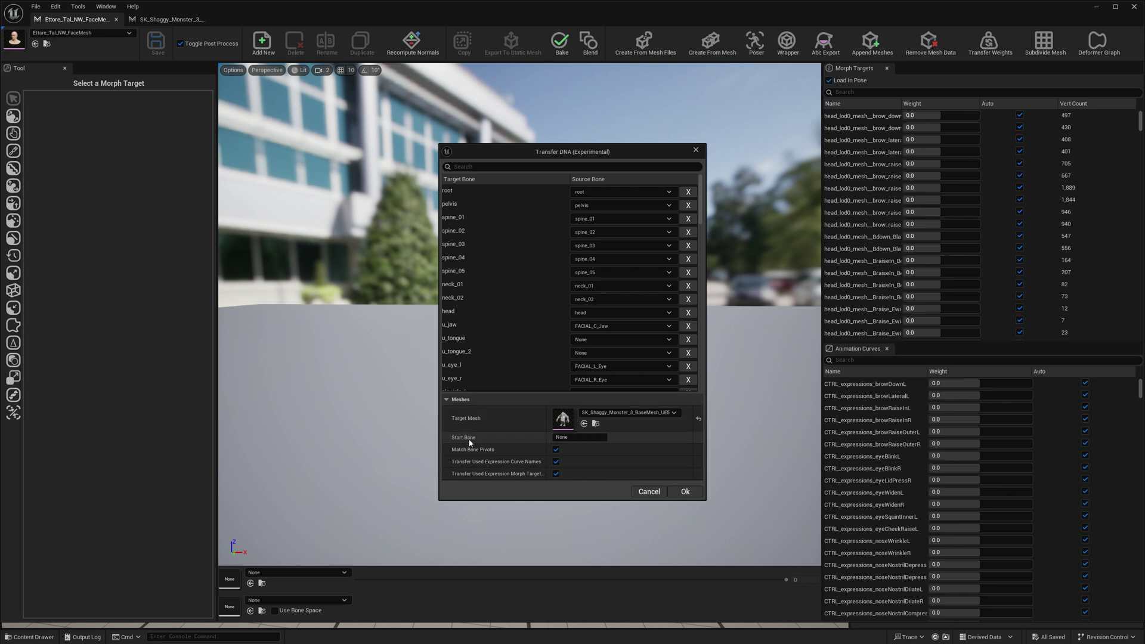
# Step: Set the start bone of the DNA transfer to spine_04
pyautogui.click(572, 438)
pyautogui.write('spine')
pyautogui.click(492, 438)
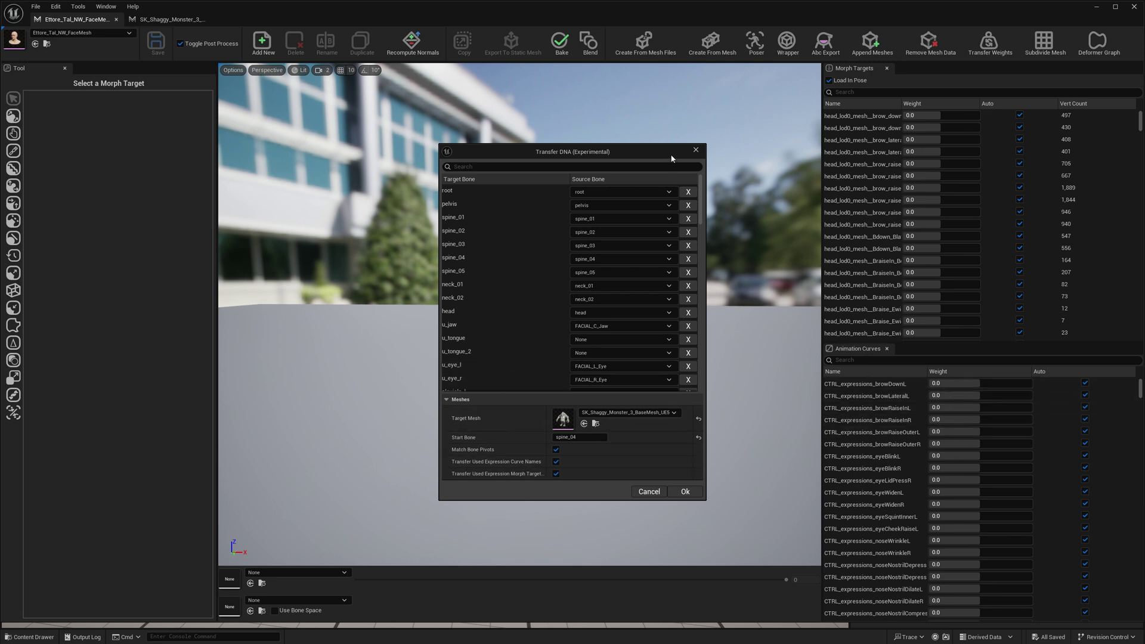
# Step: Review the face mesh's morph target list and run the DNA transfer
pyautogui.moveTo(671, 158); pyautogui.dragTo(605, 165)
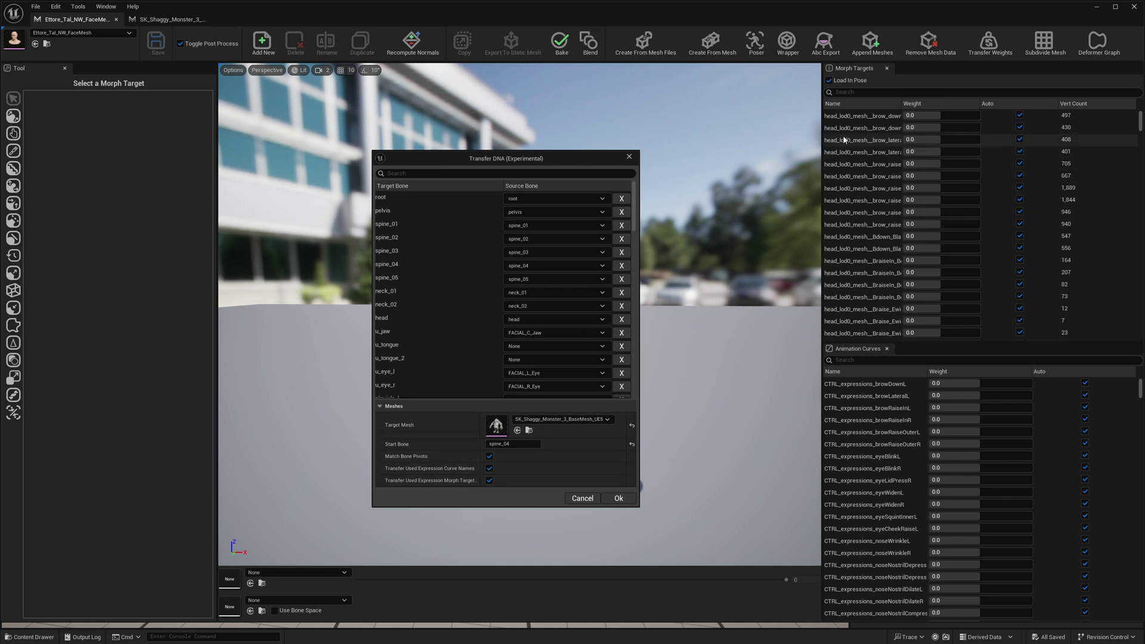
pyautogui.scroll(-5, 871, 178)
pyautogui.scroll(-10, 871, 179)
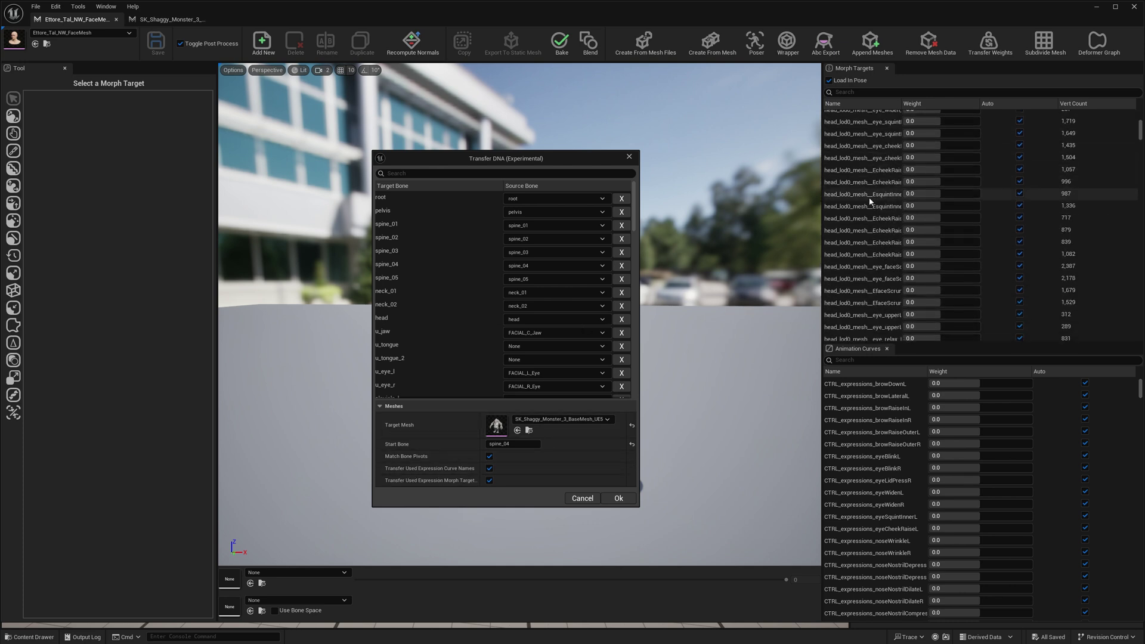
pyautogui.scroll(5, 872, 218)
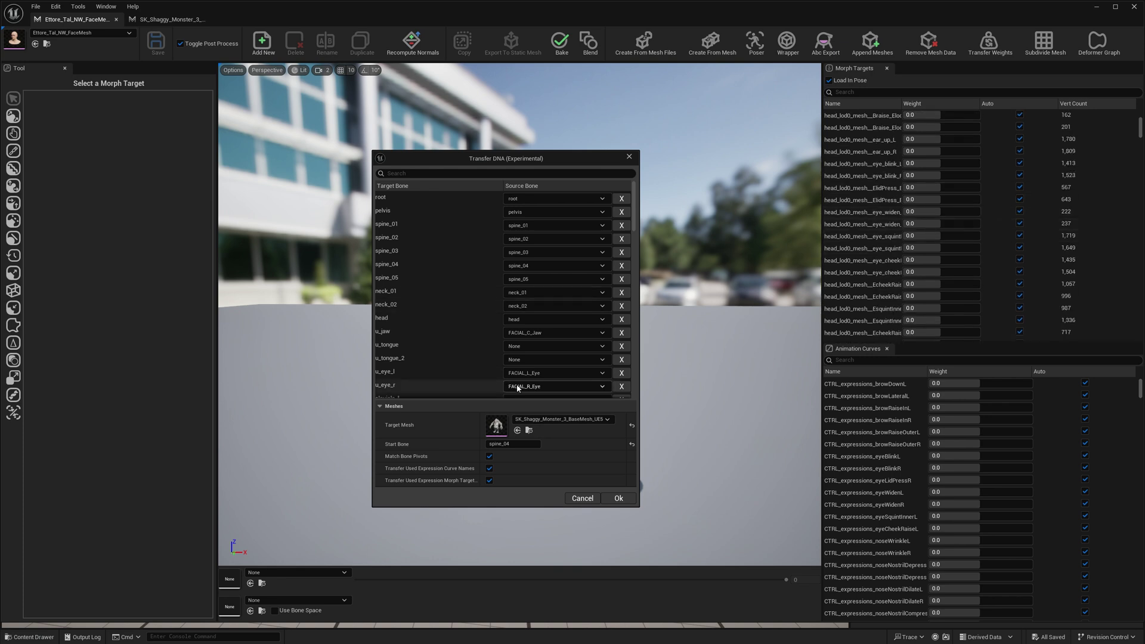
pyautogui.click(616, 499)
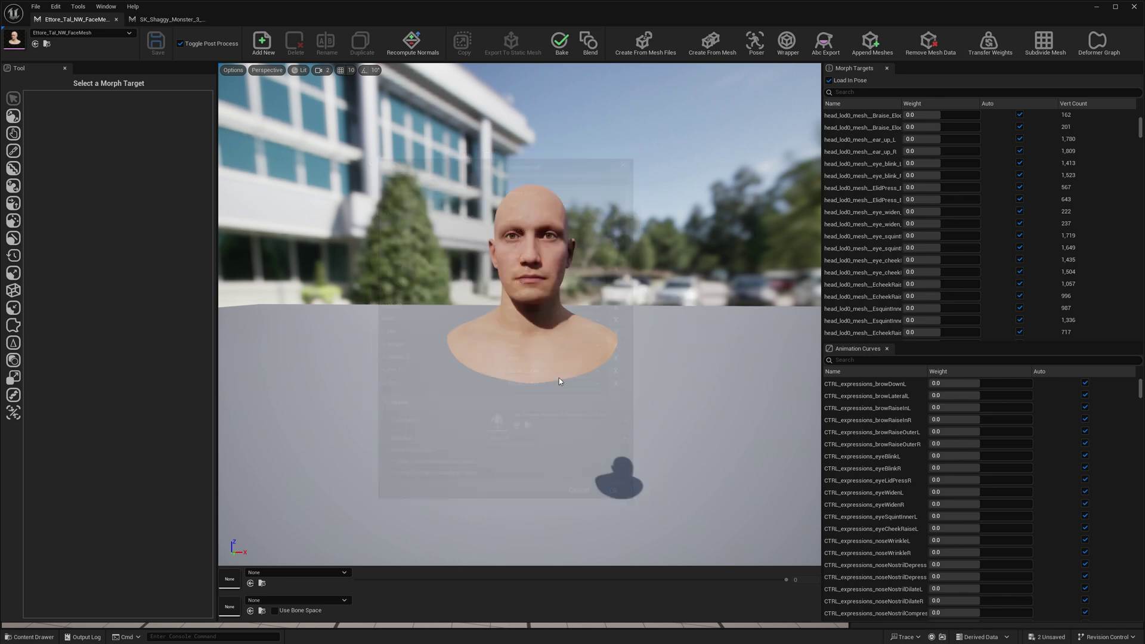
# Step: Switch to the shaggy monster mesh and open it in Poser
pyautogui.click(163, 19)
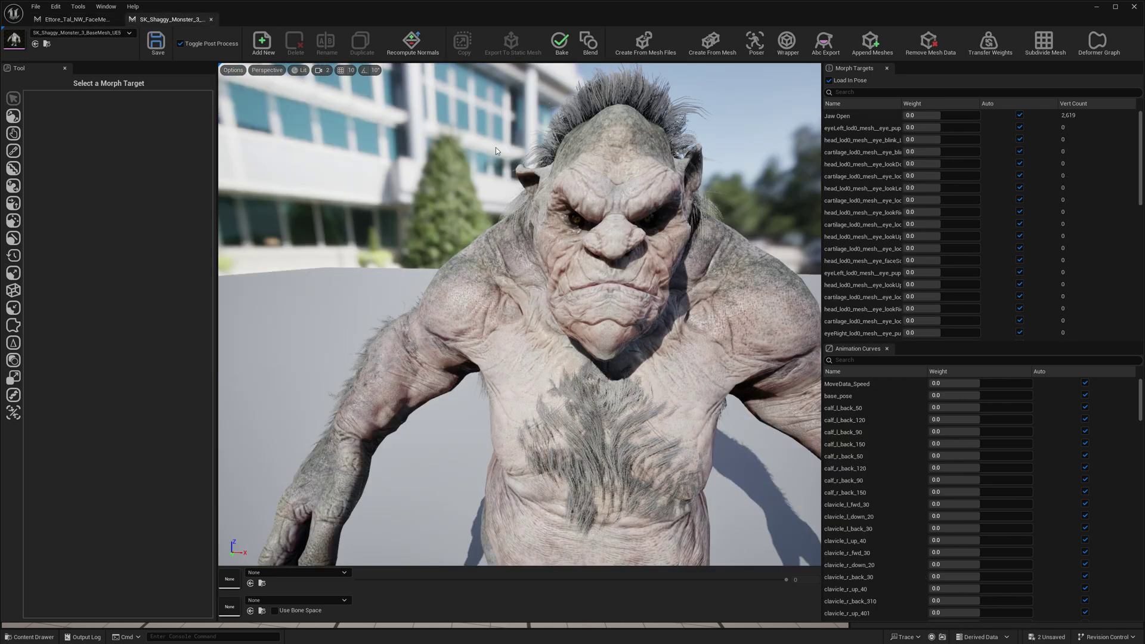
pyautogui.press('s')
pyautogui.moveTo(722, 96); pyautogui.dragTo(721, 96, button='right')
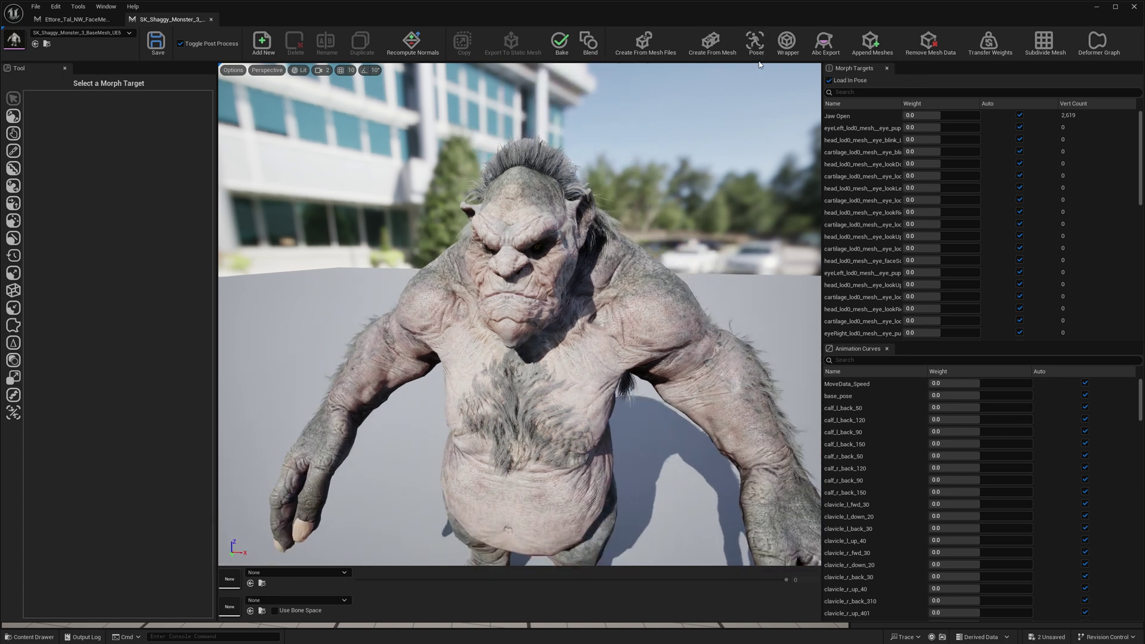
pyautogui.click(753, 43)
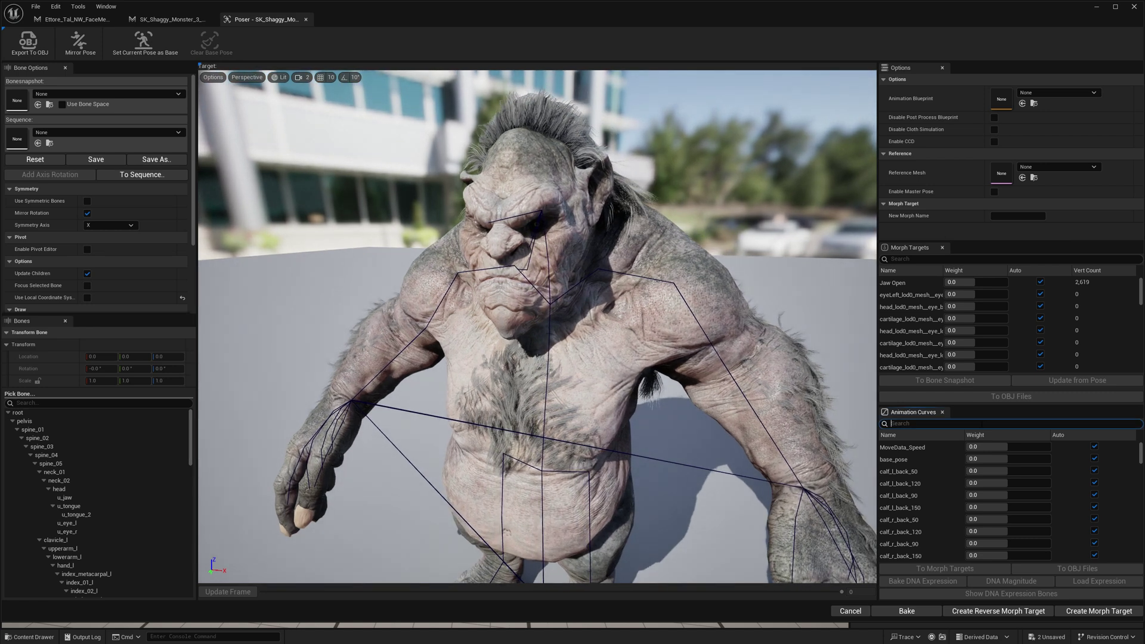
# Step: Filter the animation curves by CTRL and look through the list of transferred expression curves down to its end
pyautogui.write('CTRL')
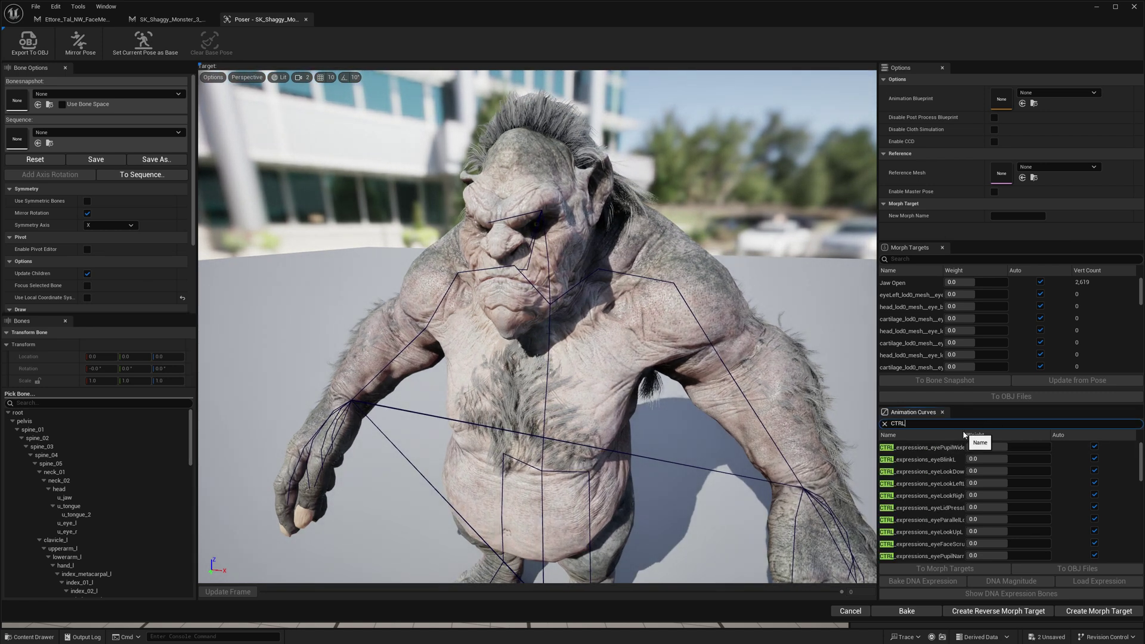
pyautogui.moveTo(965, 432); pyautogui.dragTo(982, 433)
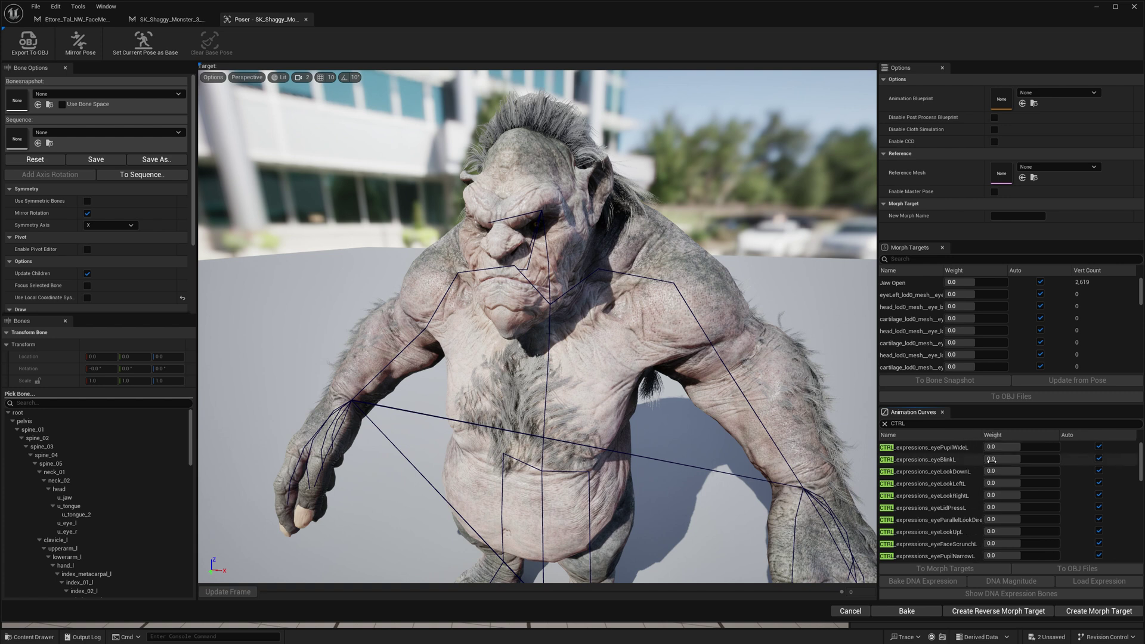
pyautogui.moveTo(1141, 446); pyautogui.dragTo(1140, 529)
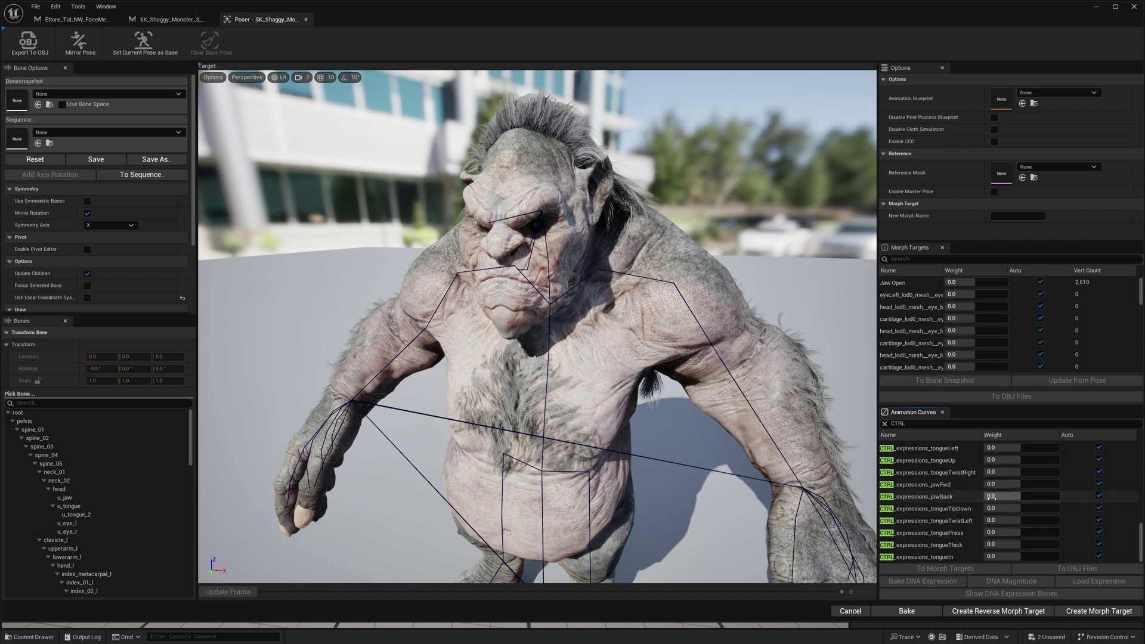
# Step: Return to the shaggy monster mesh's morph target editor and save the mesh
pyautogui.click(169, 23)
pyautogui.click(281, 22)
pyautogui.click(179, 21)
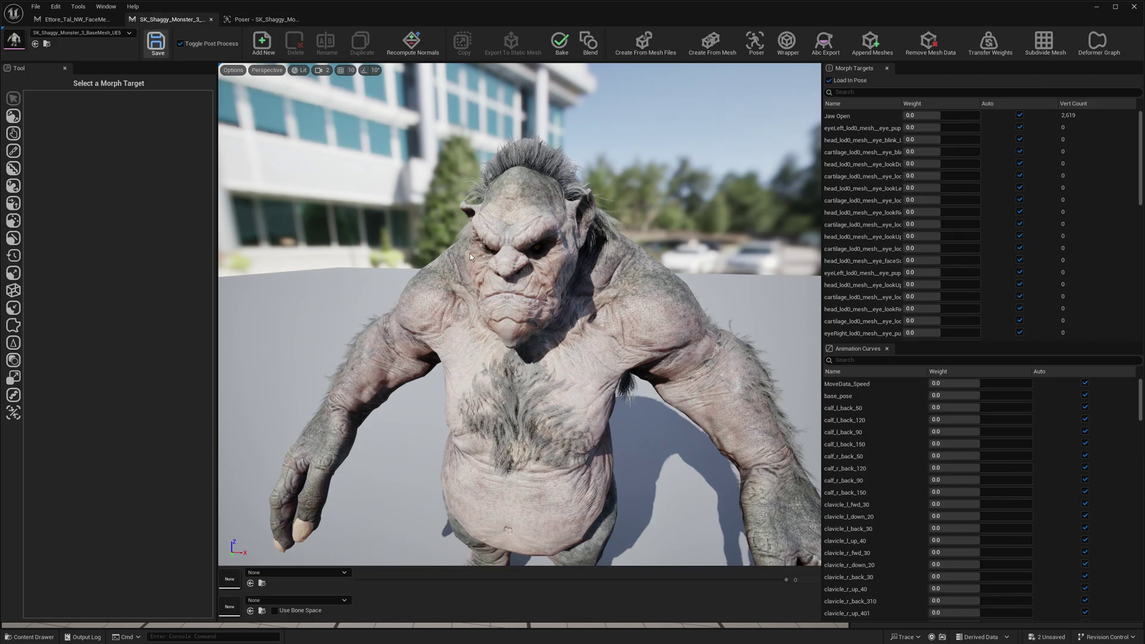
pyautogui.click(597, 428)
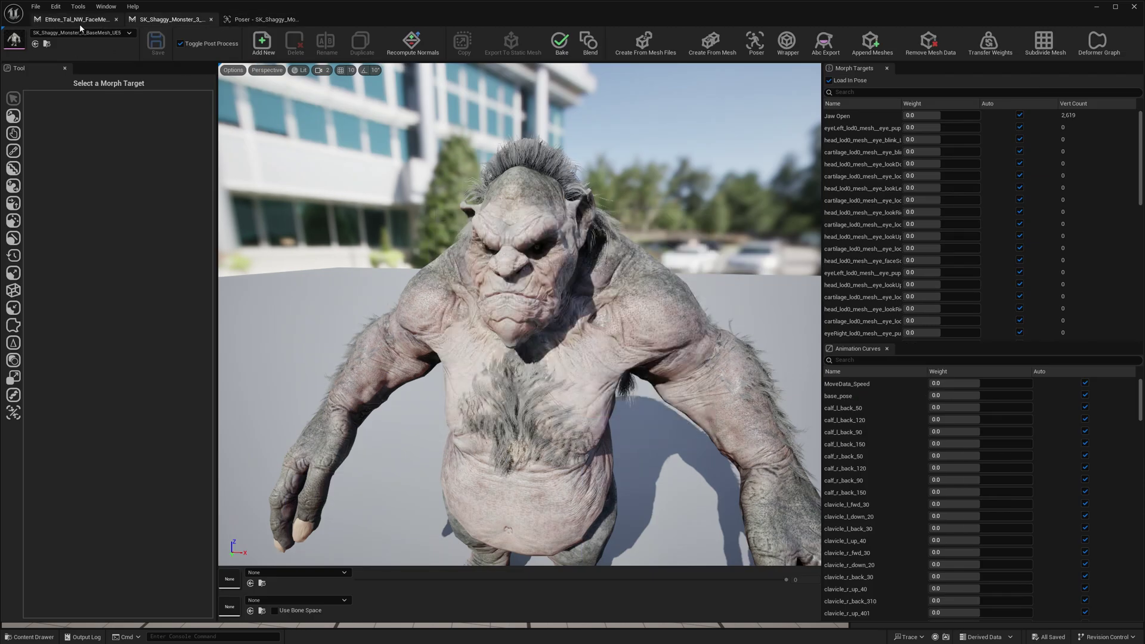
# Step: Locate the SK_Shaggy_Monster_3_BaseMesh_UE5 asset and create an animation blueprint named Shaggy_PP from it
pyautogui.click(47, 43)
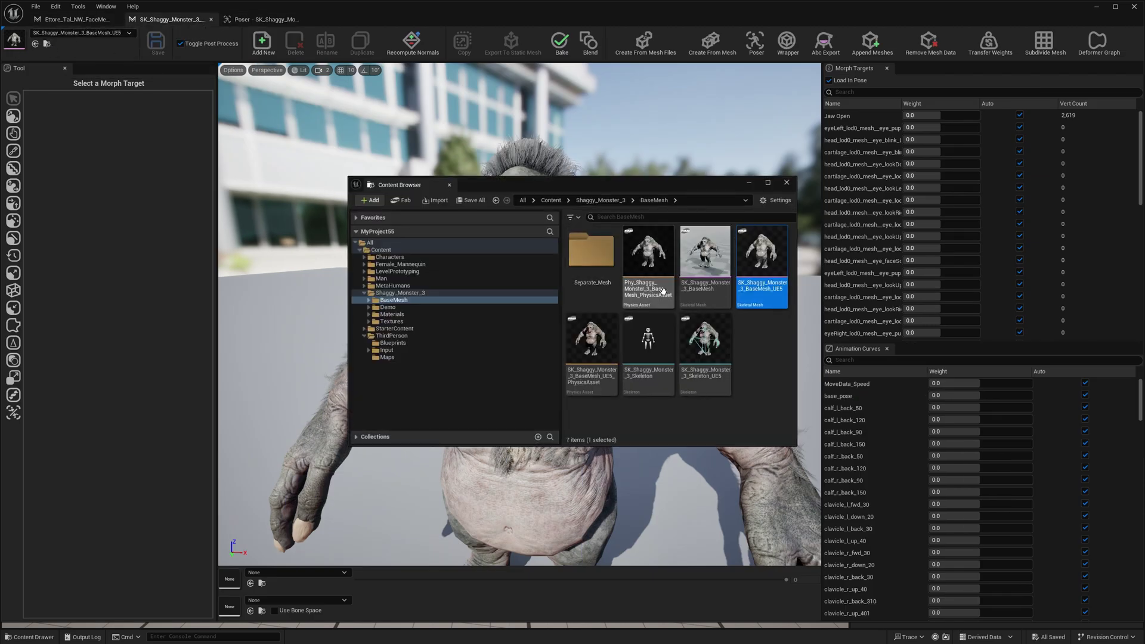
pyautogui.rightClick(761, 259)
pyautogui.moveTo(826, 292)
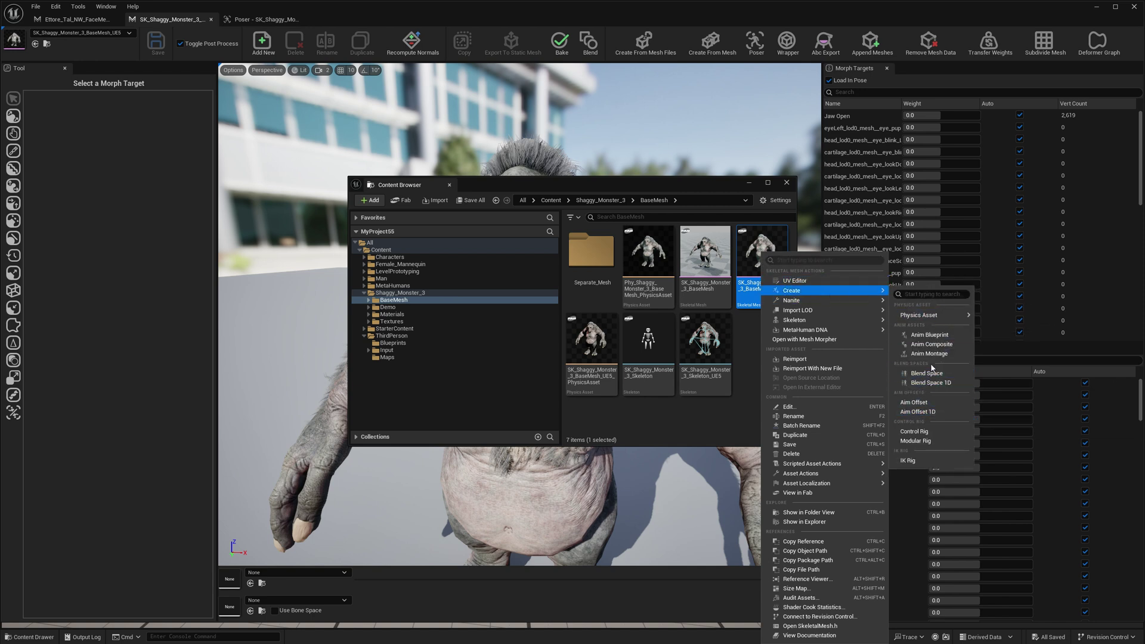
pyautogui.click(929, 335)
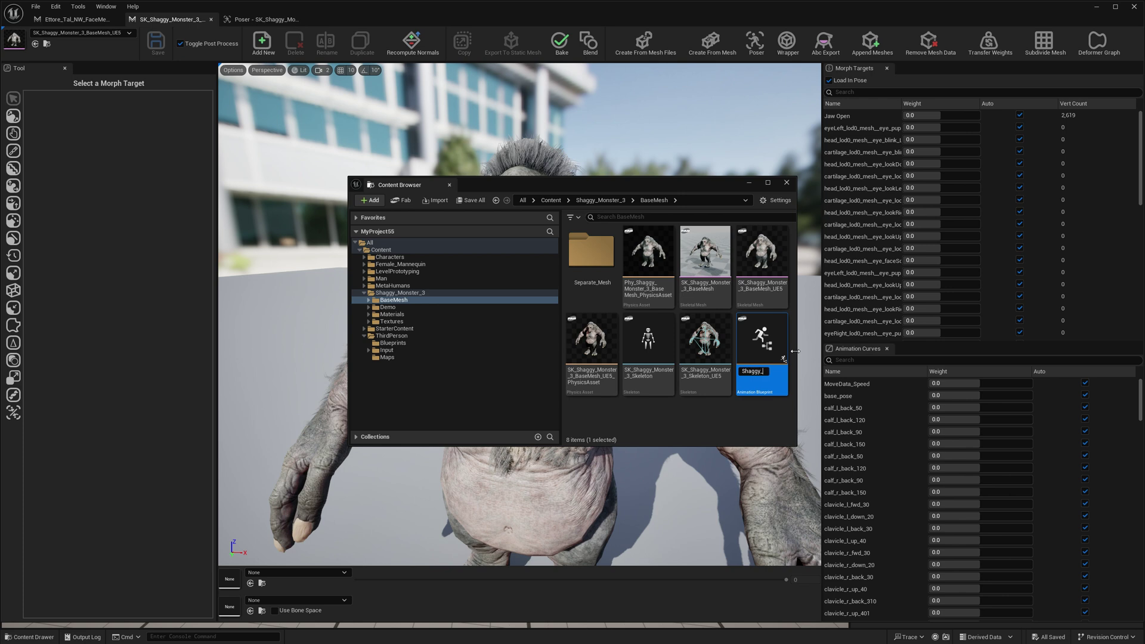
pyautogui.press('Return')
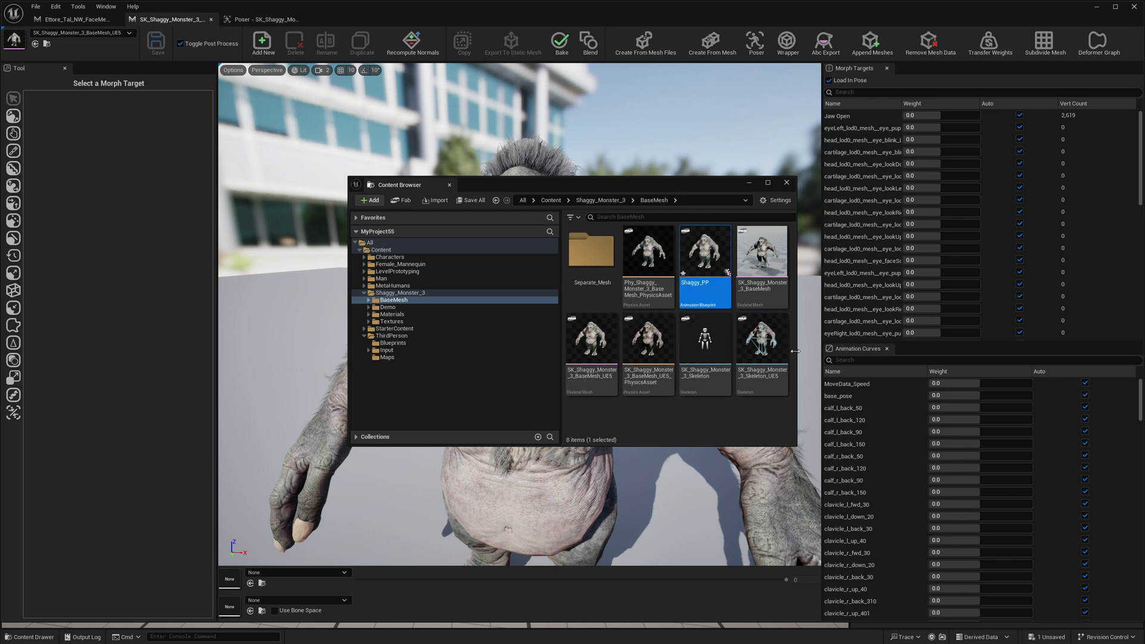
# Step: Open the shaggy monster's skeletal mesh asset, assign Shaggy_PP as its Post Process Anim Blueprint and save the mesh
pyautogui.click(762, 254)
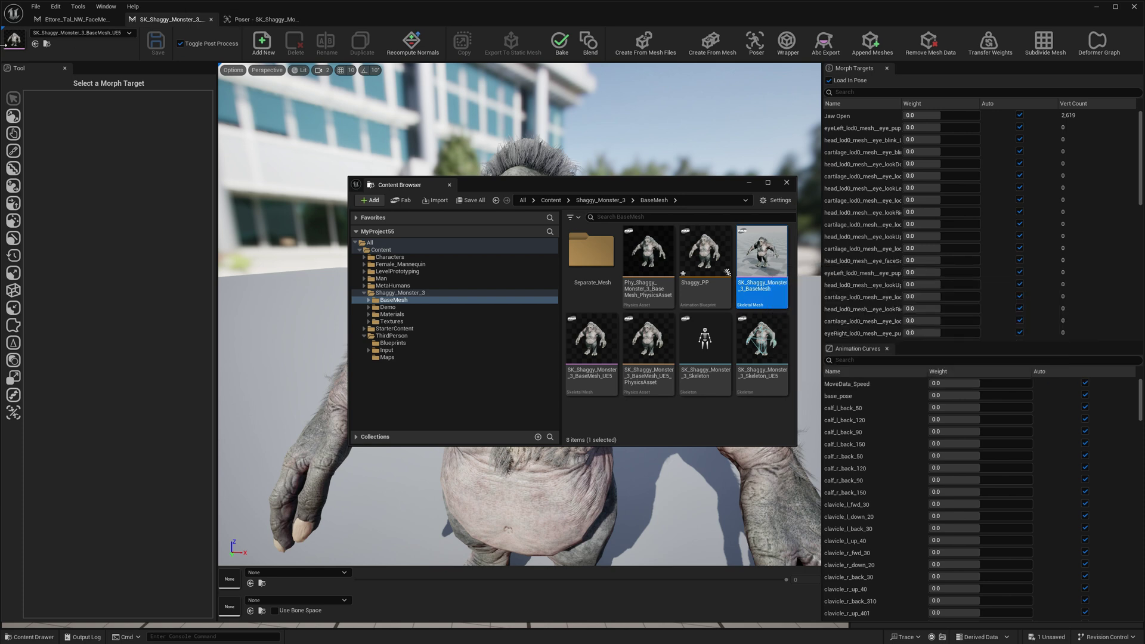
pyautogui.click(14, 39)
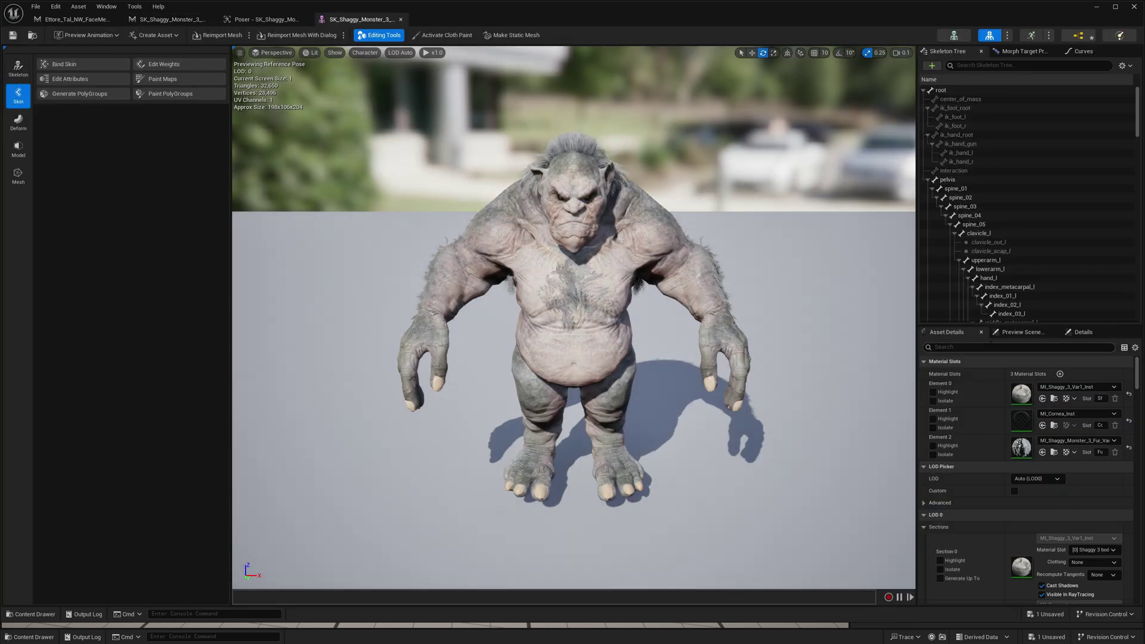
pyautogui.click(988, 348)
pyautogui.write('post')
pyautogui.click(1026, 374)
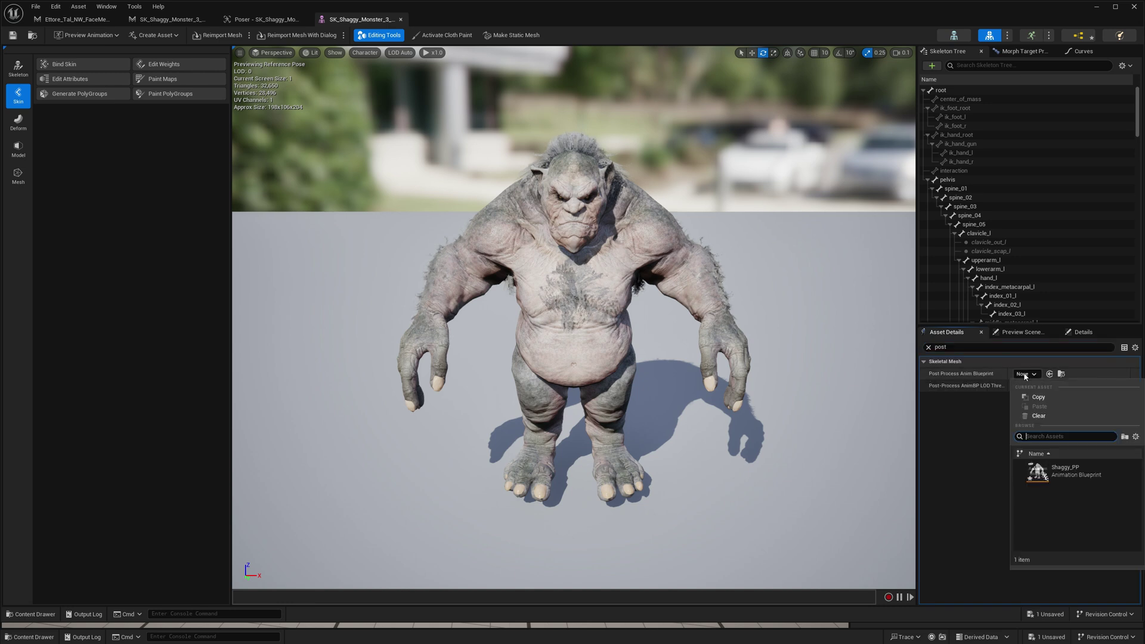
pyautogui.click(1041, 478)
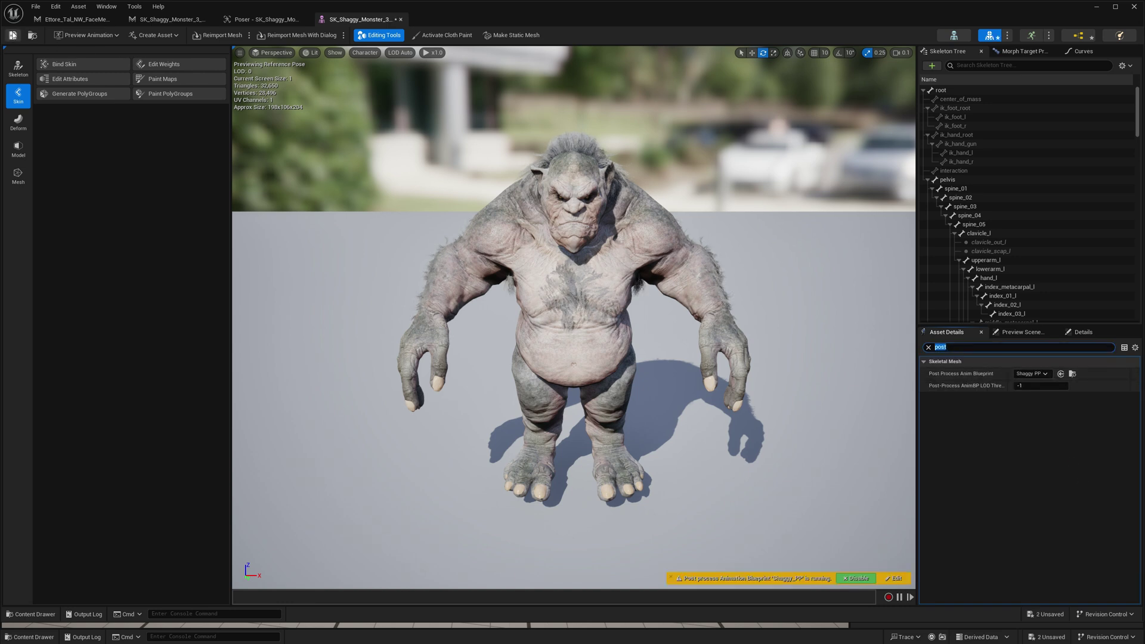
# Step: Open the Shaggy_PP animation blueprint and add an Input Pose node to its AnimGraph
pyautogui.click(1096, 6)
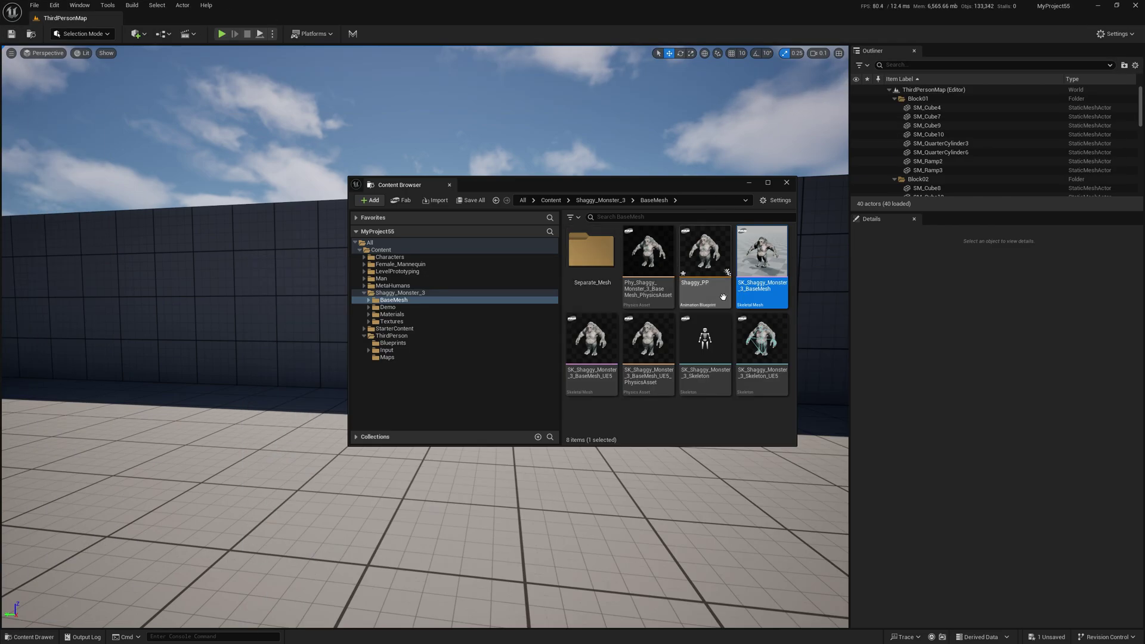
pyautogui.doubleClick(723, 297)
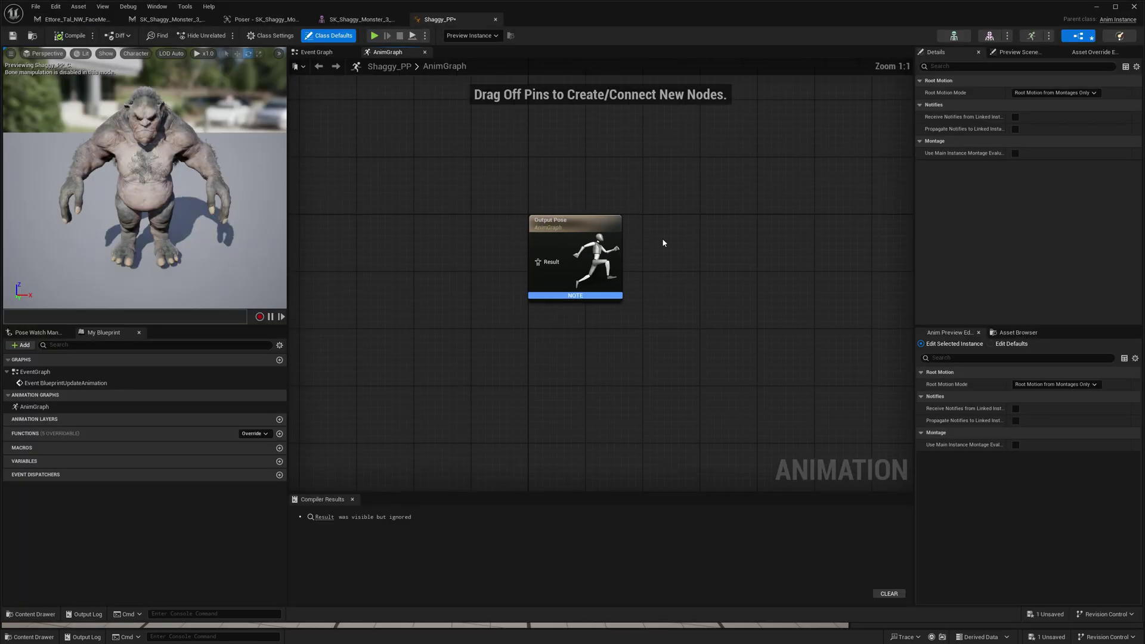
pyautogui.rightClick(345, 259)
pyautogui.write('input pass')
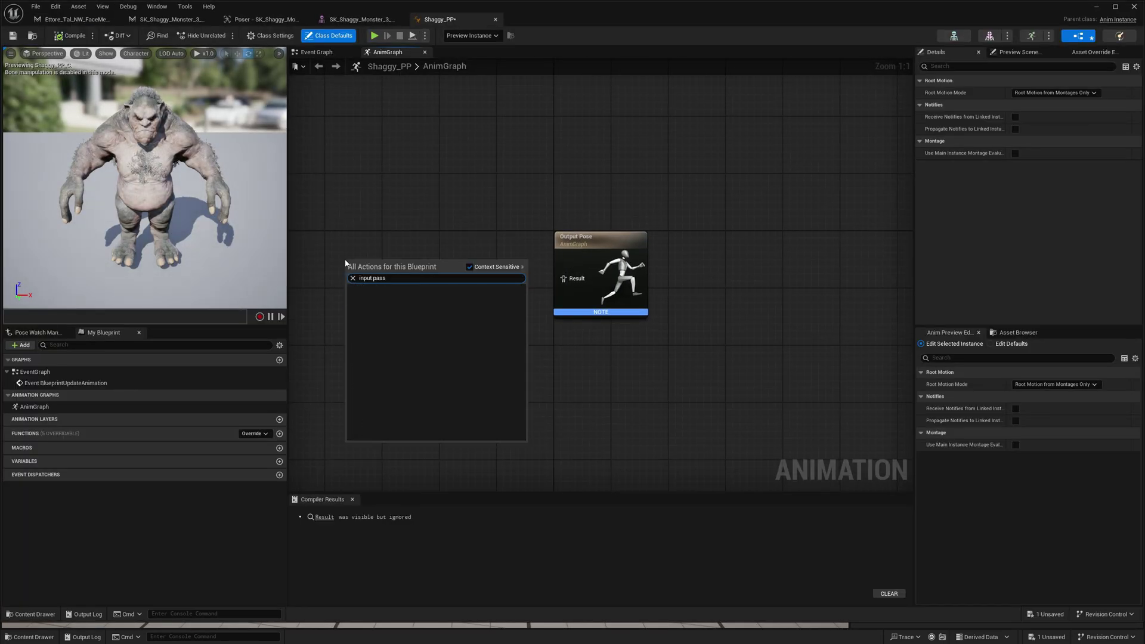
pyautogui.press('BackSpace')
pyautogui.press('BackSpace')
pyautogui.press('BackSpace')
pyautogui.write('ose')
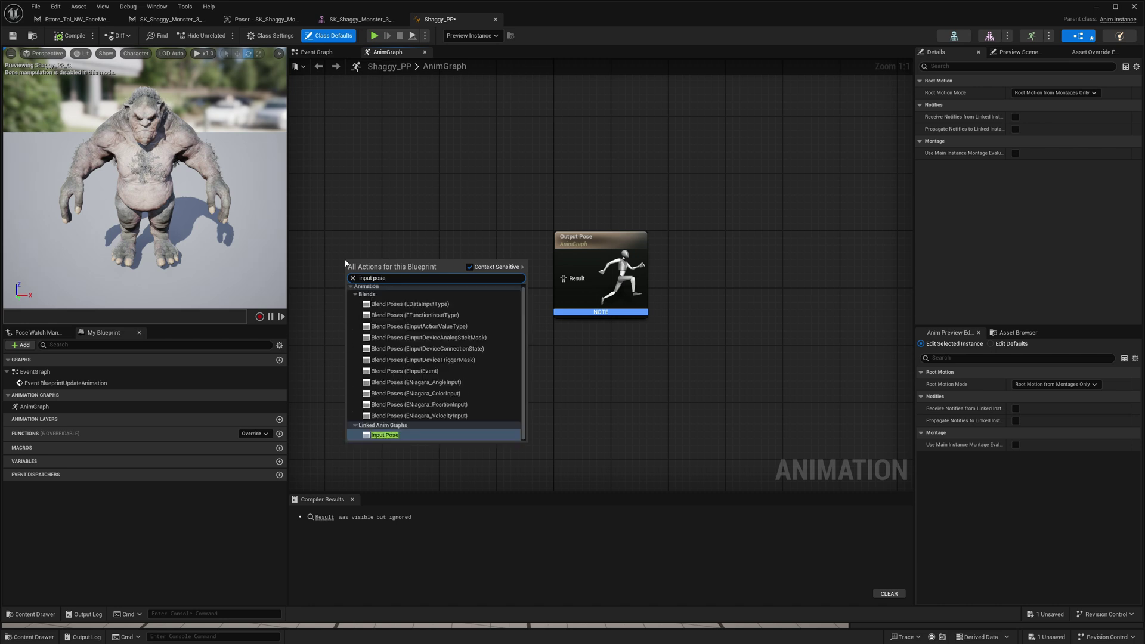
pyautogui.click(393, 435)
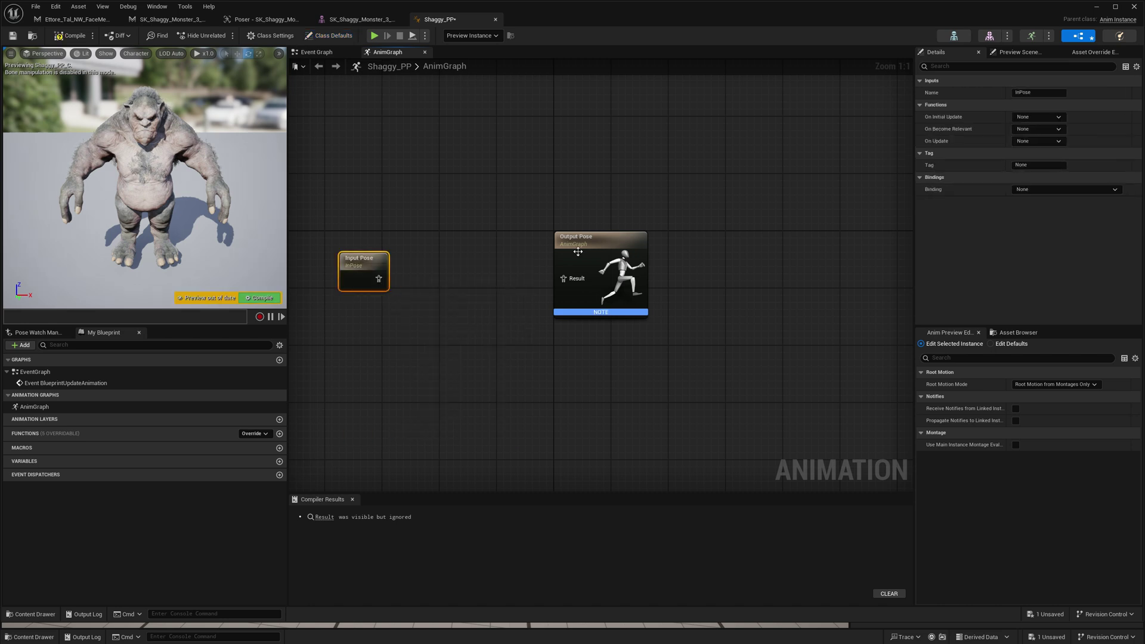
# Step: Connect an AnimNode_RigLogic node between Input Pose and Output Pose, align the nodes, and compile and save the blueprint
pyautogui.moveTo(578, 251); pyautogui.dragTo(617, 257)
pyautogui.rightClick(432, 280)
pyautogui.write('rig log')
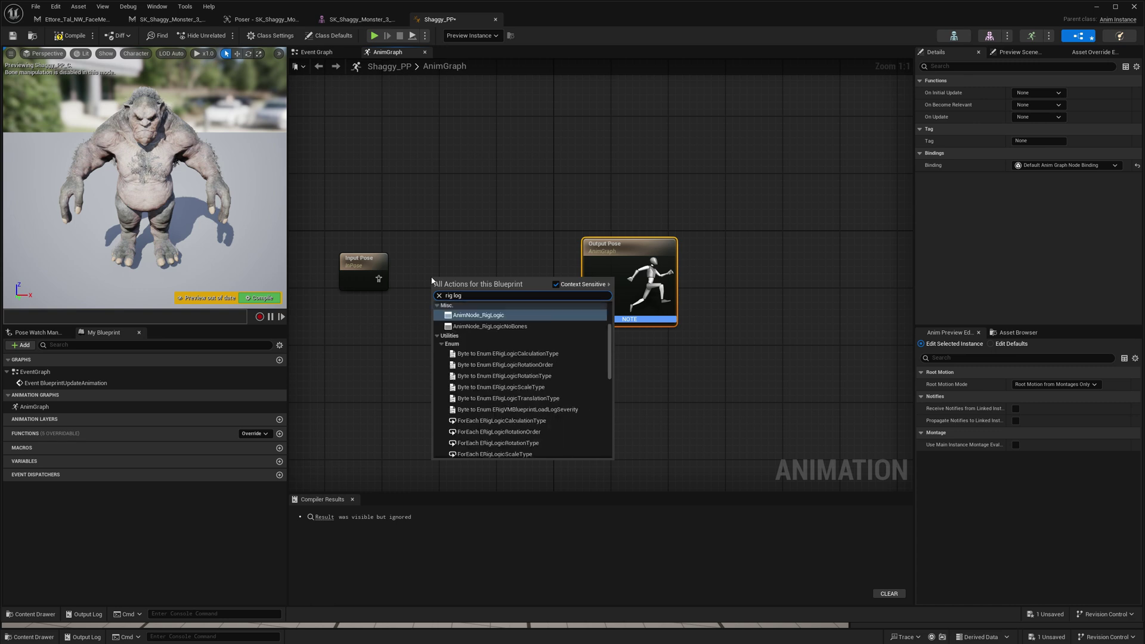
pyautogui.press('Return')
pyautogui.moveTo(379, 279); pyautogui.dragTo(598, 292)
pyautogui.click(512, 305)
pyautogui.moveTo(496, 293); pyautogui.dragTo(597, 288)
pyautogui.moveTo(440, 288); pyautogui.dragTo(472, 270)
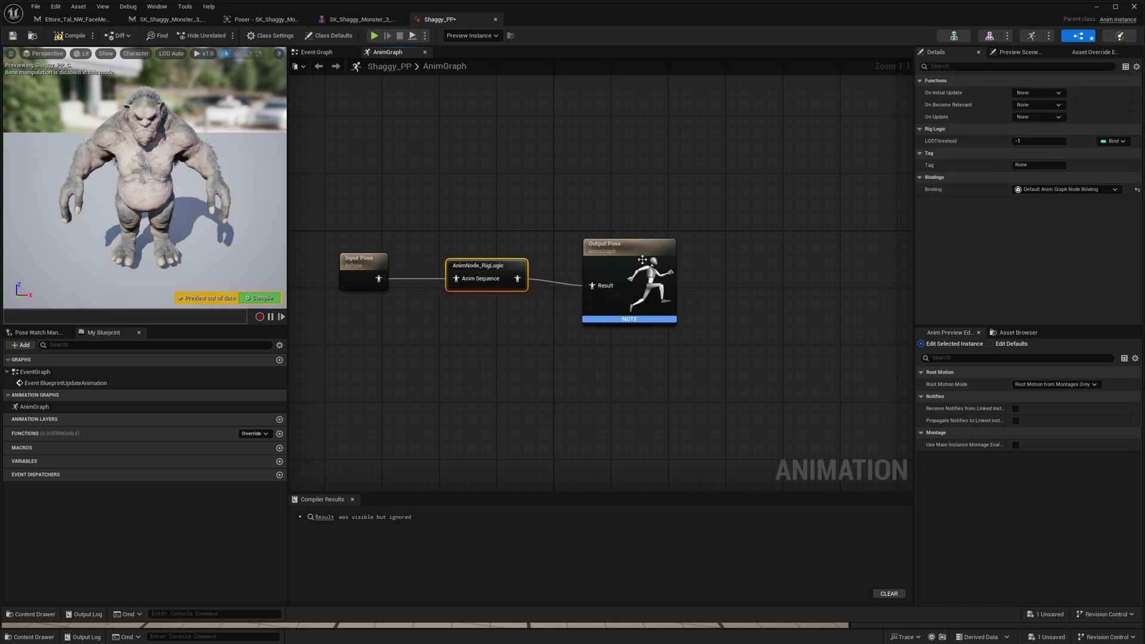
pyautogui.moveTo(638, 264); pyautogui.dragTo(630, 256)
pyautogui.click(66, 36)
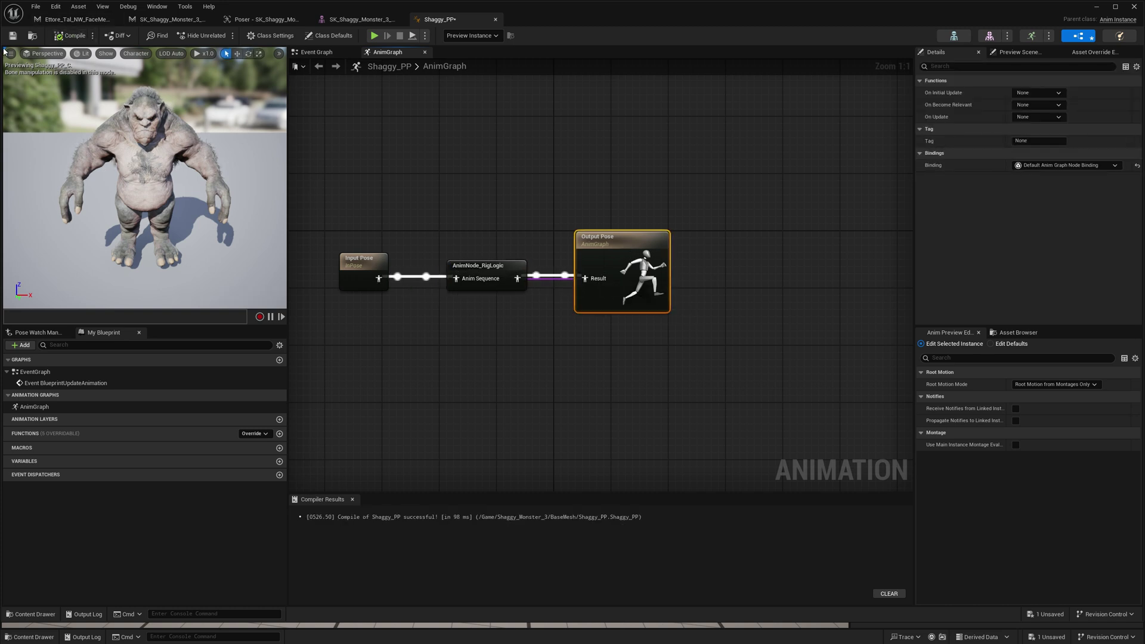
# Step: Return to Poser and filter the animation curves by jaw
pyautogui.click(263, 19)
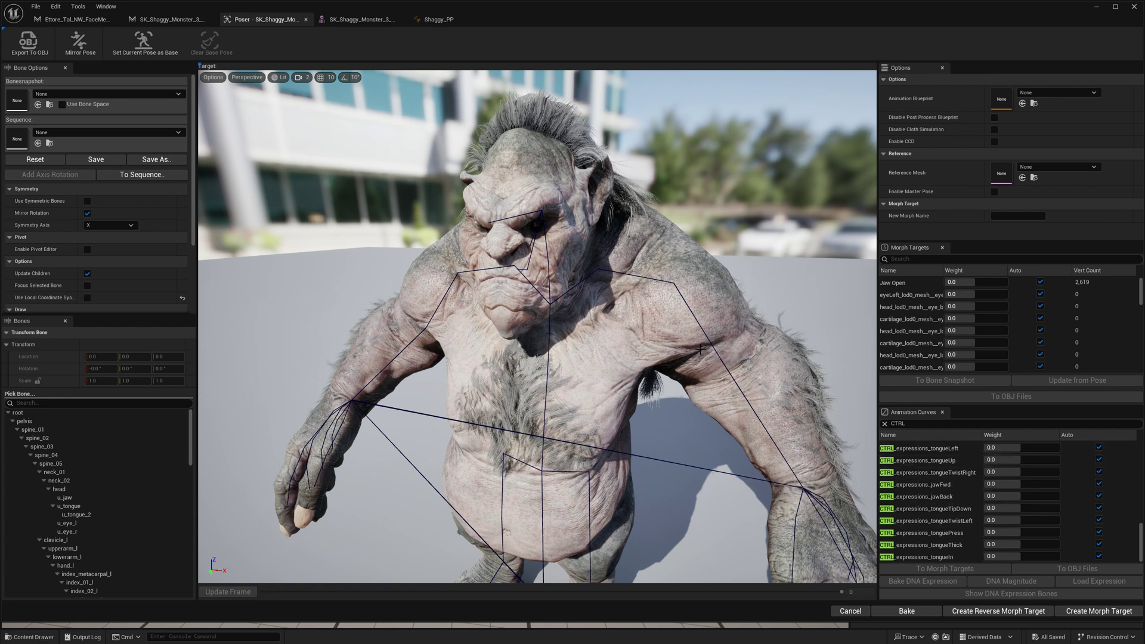
pyautogui.click(934, 424)
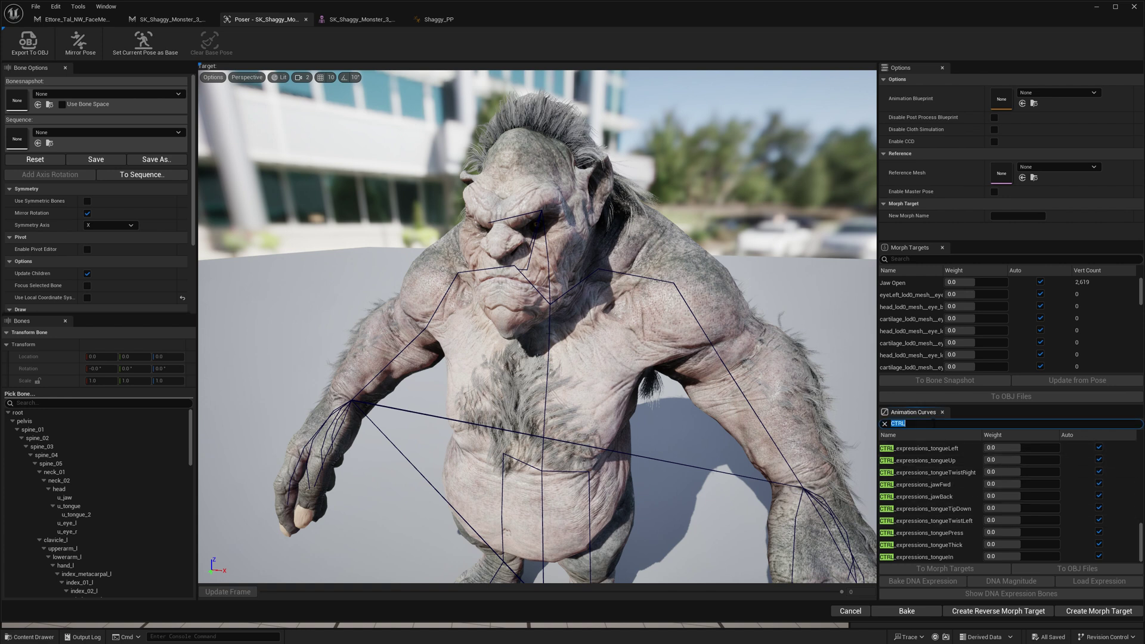
pyautogui.write('jaw')
# Step: Preview the CTRL_expressions_jawOpen curve at about 0.98 on the monster's face and set it back to automatic
pyautogui.moveTo(1026, 471); pyautogui.dragTo(1063, 472)
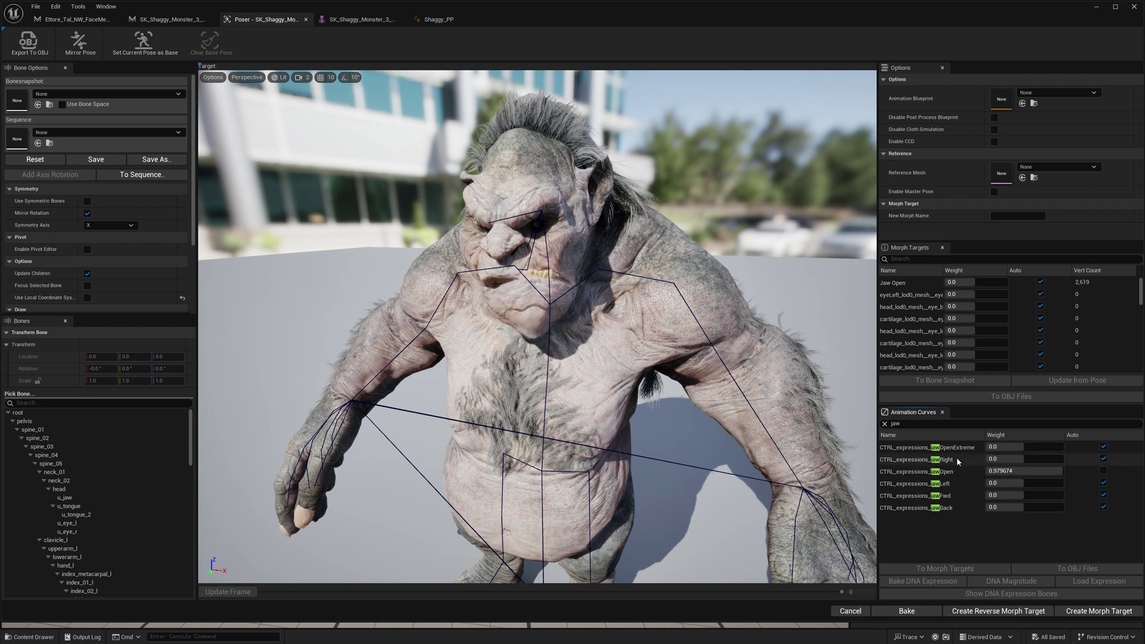
pyautogui.keyDown('alt'); pyautogui.moveTo(633, 370); pyautogui.dragTo(632, 335); pyautogui.keyUp('alt')
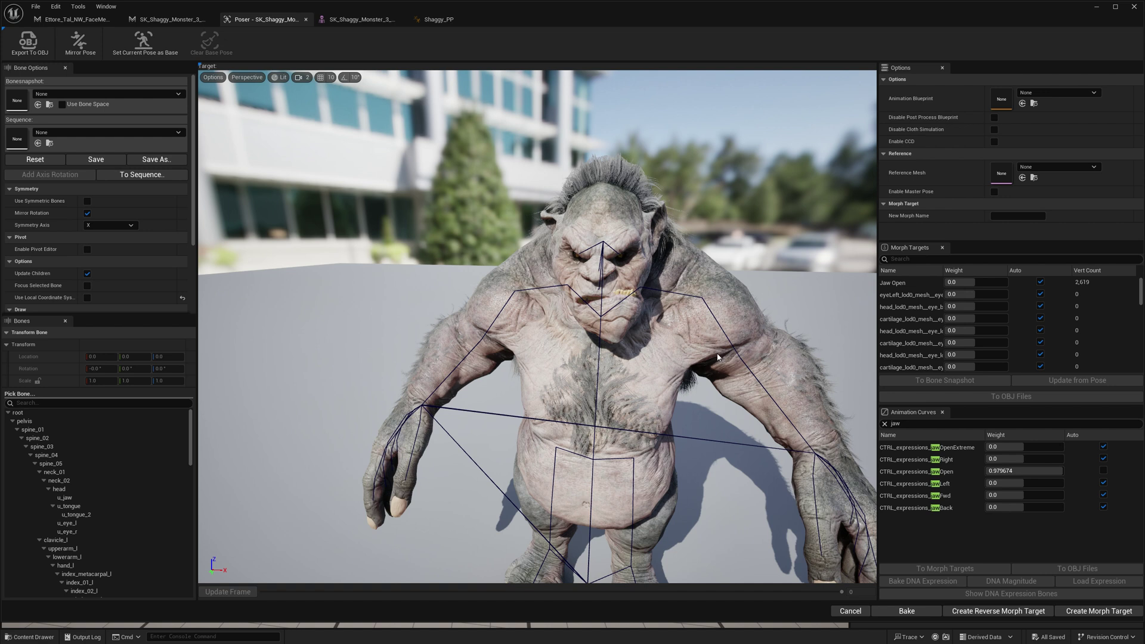
pyautogui.moveTo(632, 335)
pyautogui.mouseDown(button='right')
pyautogui.moveTo(603, 334)
pyautogui.moveTo(638, 333)
pyautogui.mouseUp(button='right')
pyautogui.click(1104, 472)
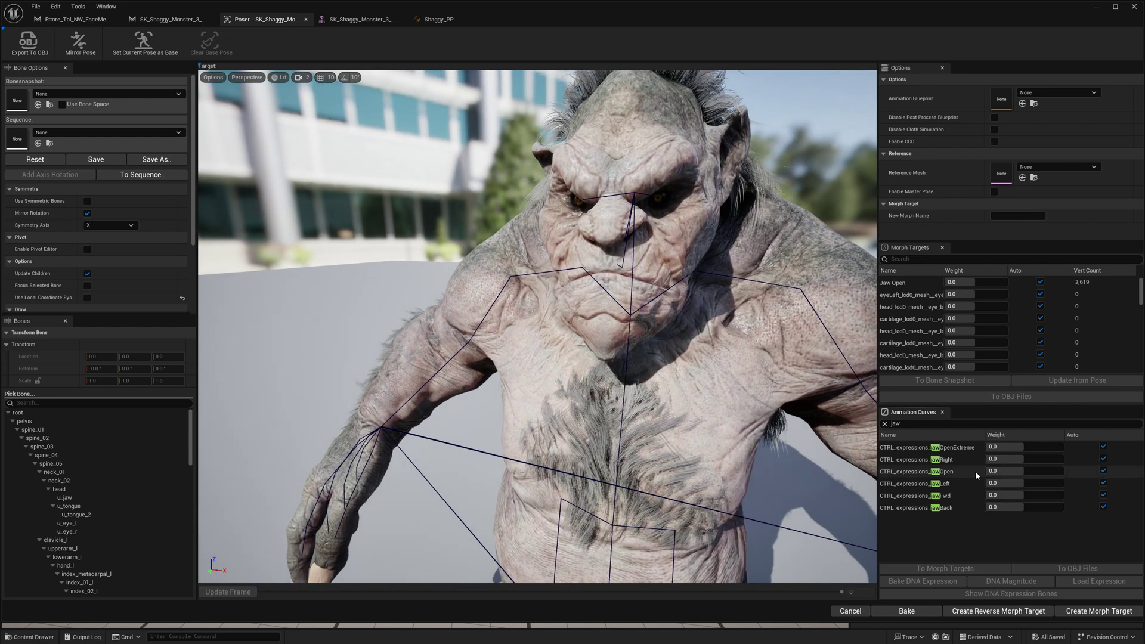
# Step: Rotate the u_jaw bone to about 66° in Y to open the mouth and bake the pose as DNA expression CTRL_expressions_jawOpen
pyautogui.click(135, 499)
pyautogui.moveTo(560, 251); pyautogui.dragTo(525, 251, button='right')
pyautogui.moveTo(622, 203); pyautogui.dragTo(620, 224)
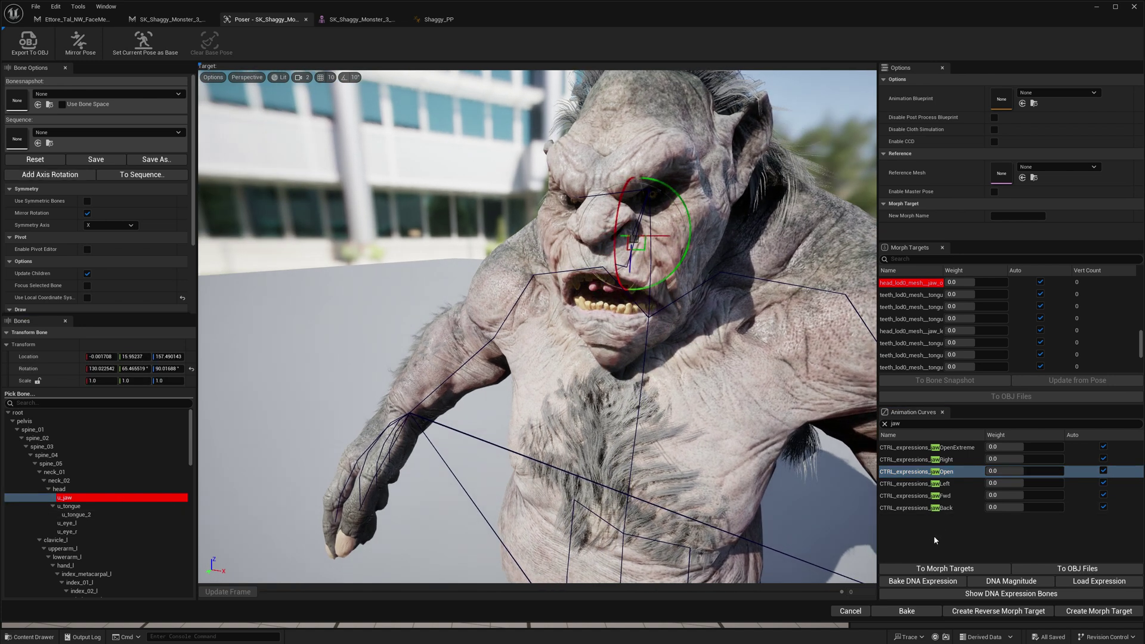
pyautogui.click(913, 582)
pyautogui.click(621, 342)
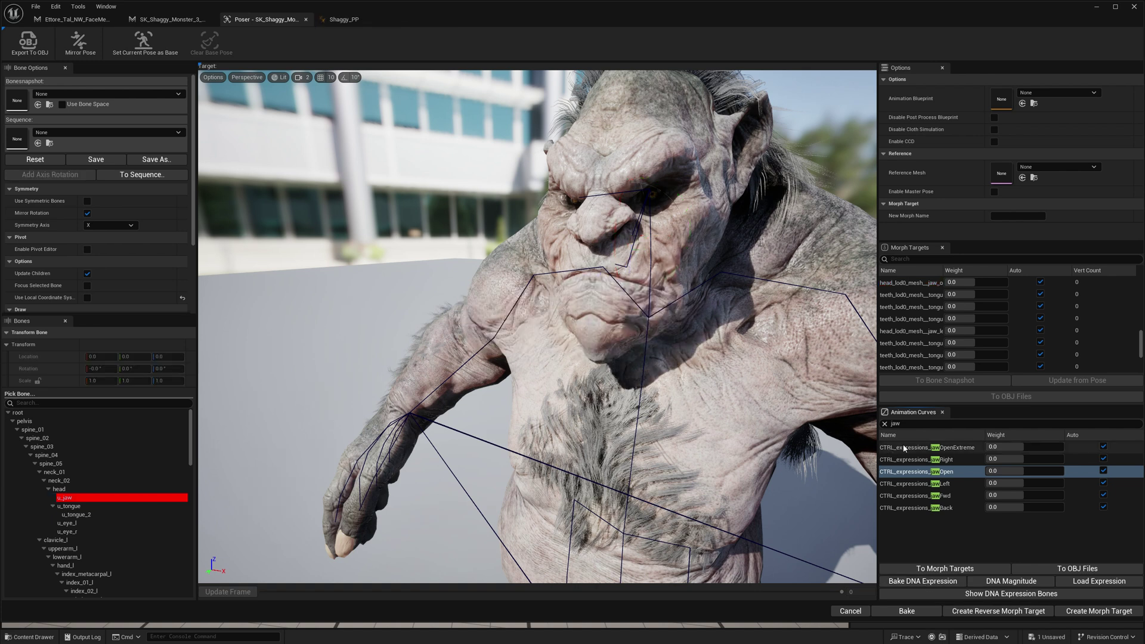
# Step: Rotate u_jaw to about 99.9° in Z, towards the monster's right, and bake the pose as DNA expression CTRL_expressions_jawRight
pyautogui.click(1006, 460)
pyautogui.click(105, 498)
pyautogui.moveTo(751, 326); pyautogui.dragTo(805, 343, button='right')
pyautogui.moveTo(568, 199); pyautogui.dragTo(674, 209, button='right')
pyautogui.moveTo(563, 189); pyautogui.dragTo(556, 190)
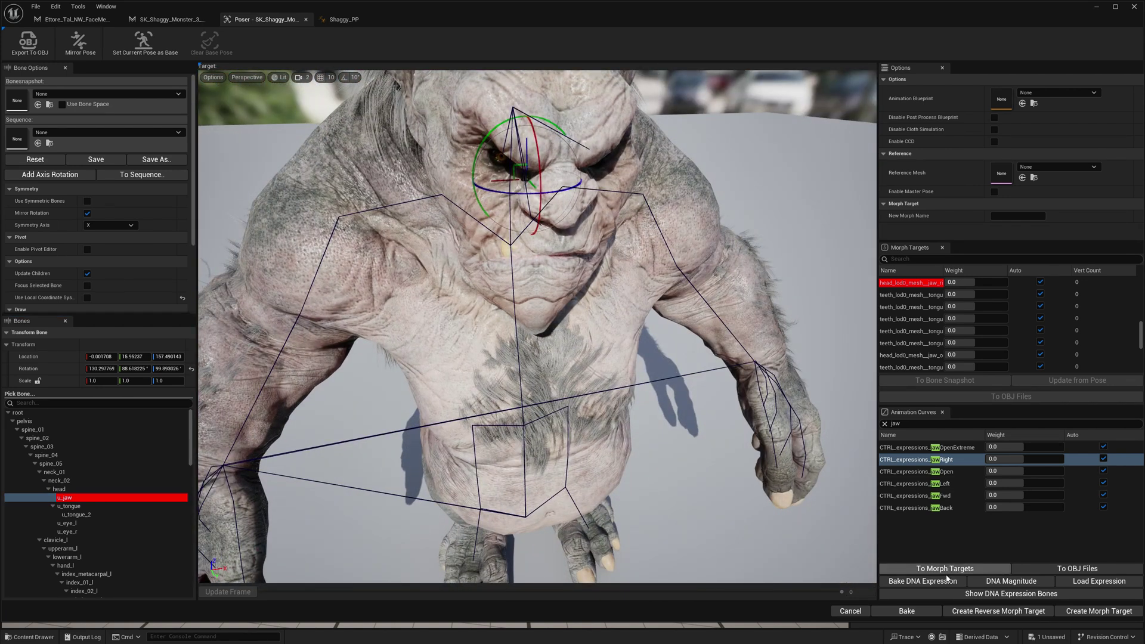
pyautogui.click(923, 582)
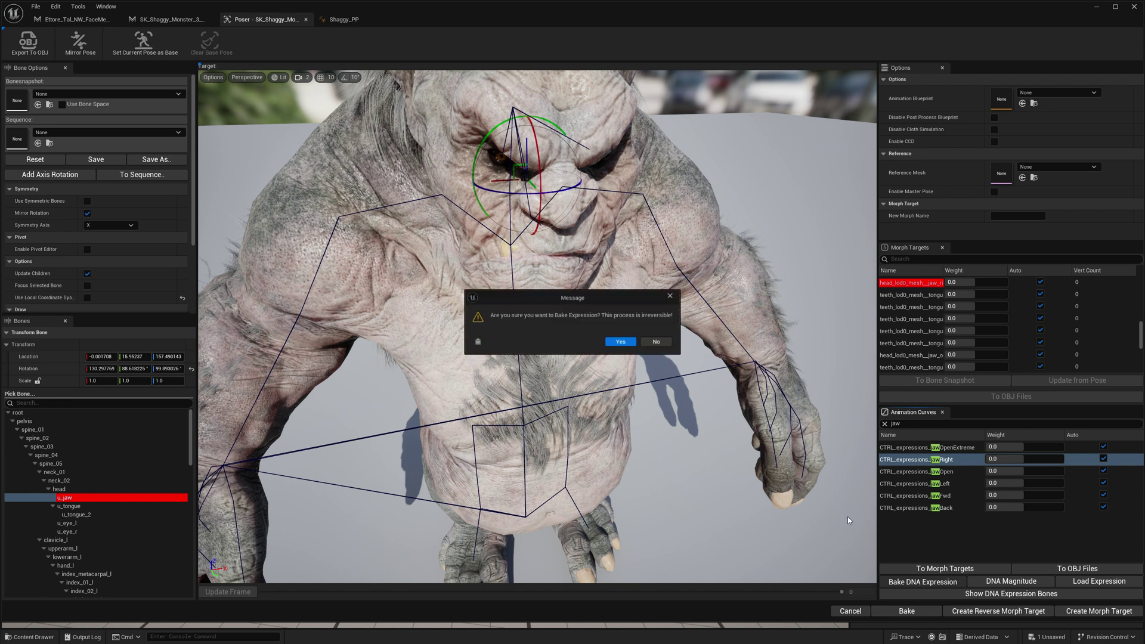
pyautogui.click(621, 342)
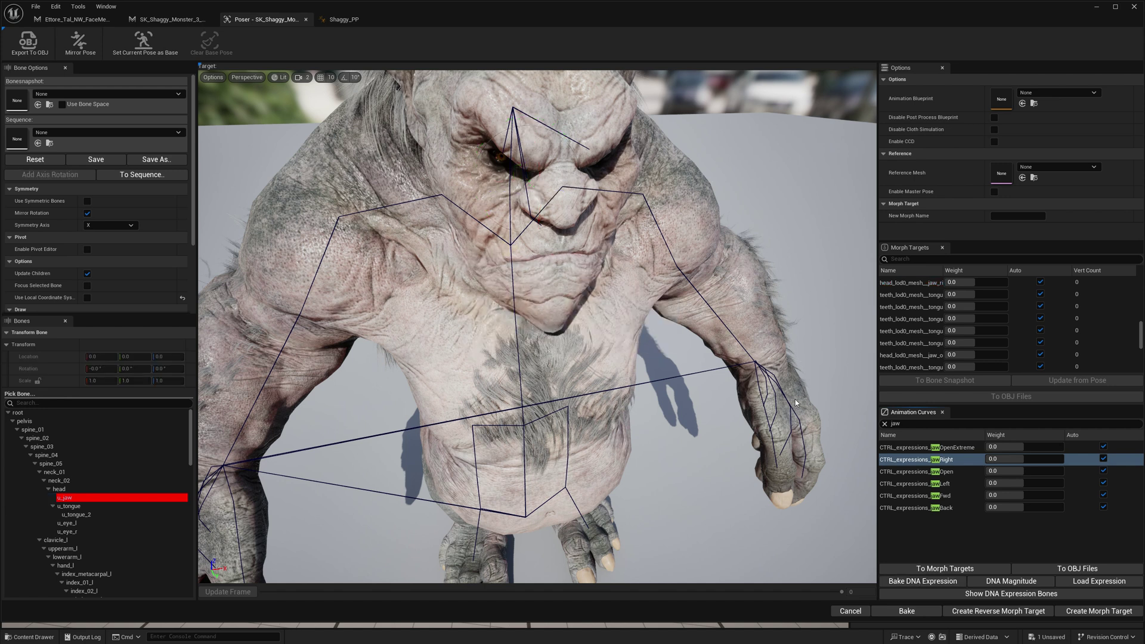
# Step: Rotate u_jaw to about 80.6° in Z, towards the monster's left, and bake the pose as DNA expression CTRL_expressions_jawLeft
pyautogui.click(939, 484)
pyautogui.click(154, 498)
pyautogui.keyDown('alt'); pyautogui.moveTo(554, 214); pyautogui.dragTo(498, 215); pyautogui.keyUp('alt')
pyautogui.moveTo(561, 198); pyautogui.dragTo(565, 227)
pyautogui.click(912, 581)
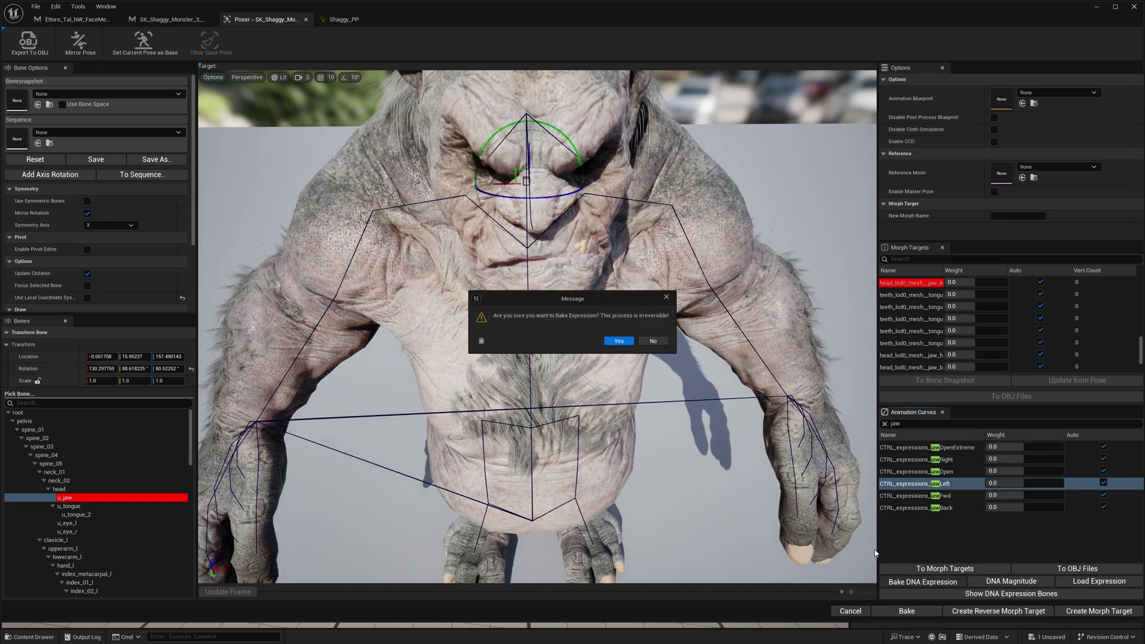
pyautogui.click(613, 339)
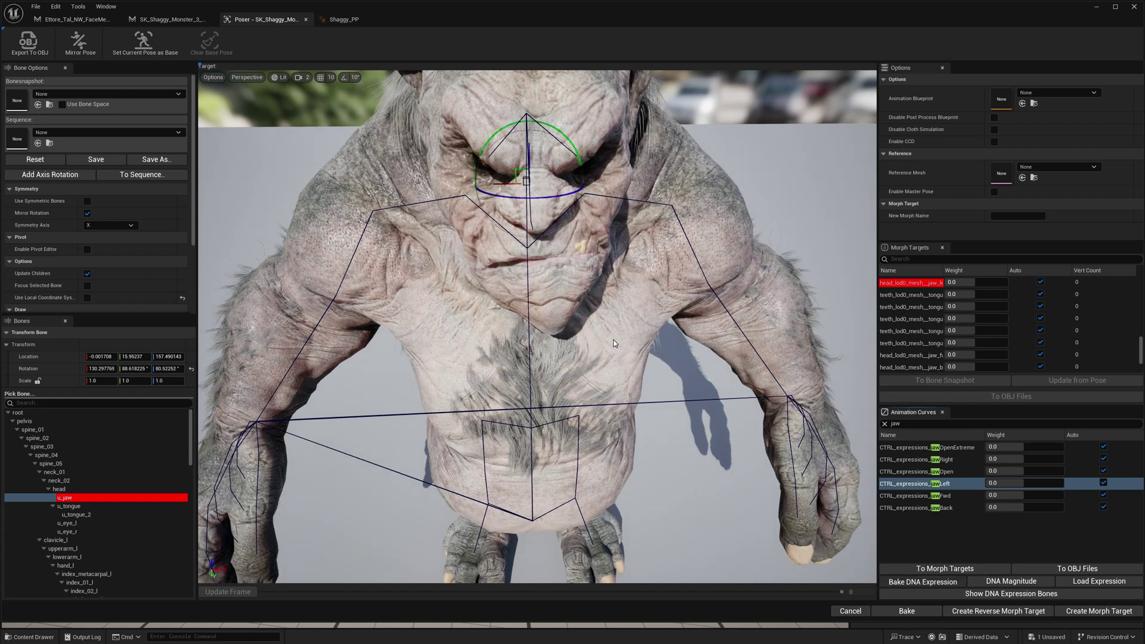
# Step: Move u_jaw forward to about 18.3 in Y, rotate it to about 85.2° in Y, and bake the pose as DNA expression CTRL_expressions_jawFwd
pyautogui.click(929, 497)
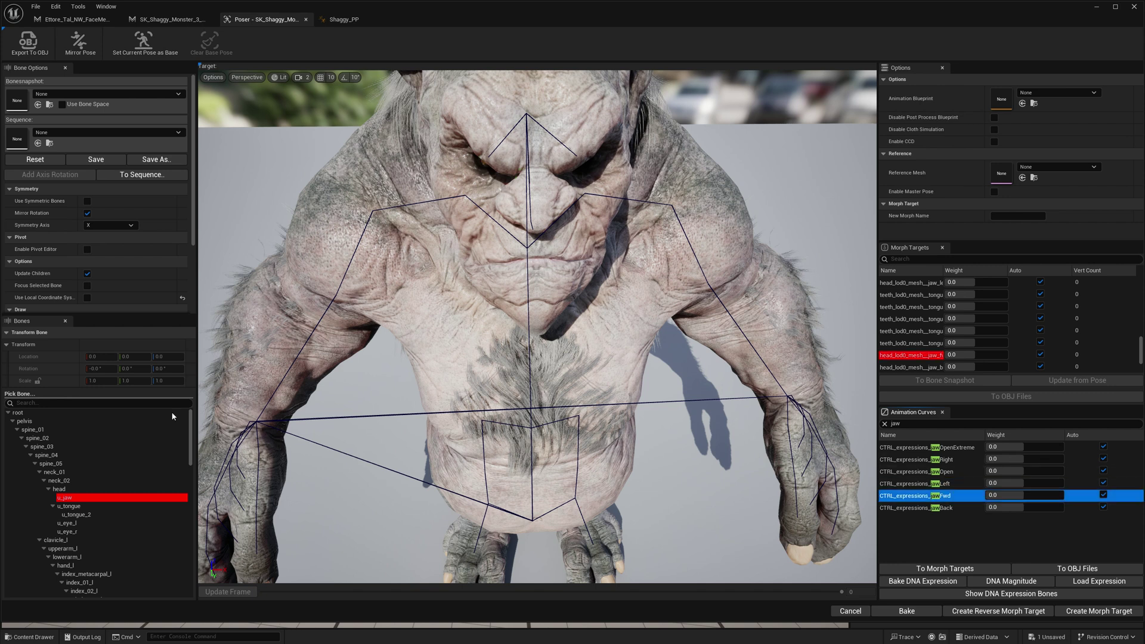
pyautogui.click(129, 498)
pyautogui.keyDown('alt'); pyautogui.moveTo(525, 248); pyautogui.dragTo(466, 248); pyautogui.keyUp('alt')
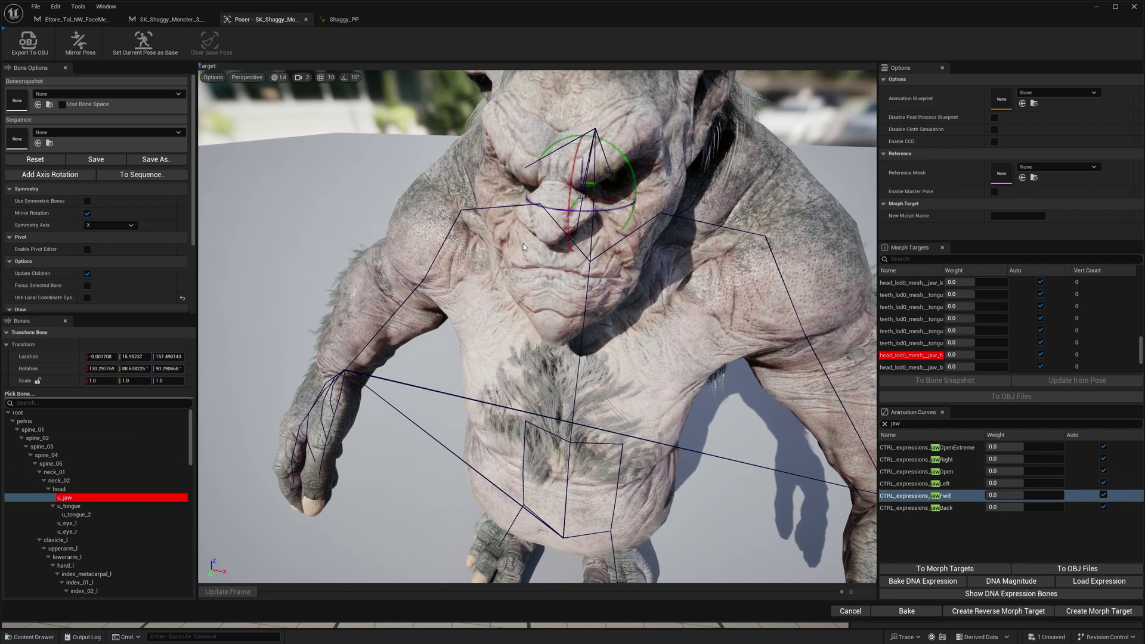
pyautogui.moveTo(578, 204); pyautogui.dragTo(571, 187)
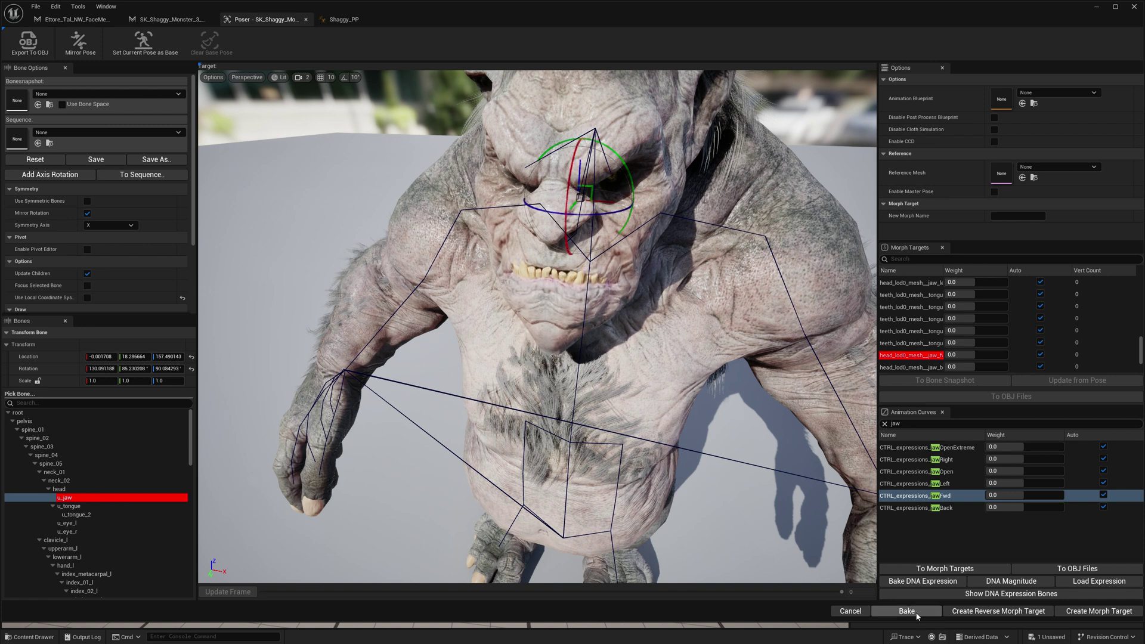
pyautogui.click(917, 582)
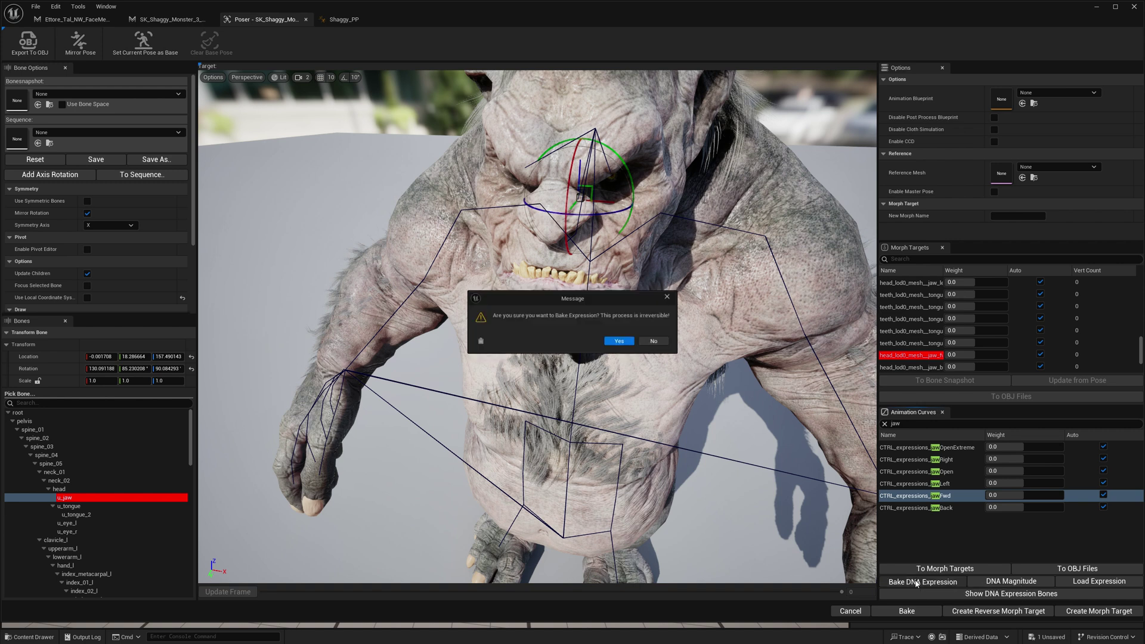
pyautogui.click(619, 343)
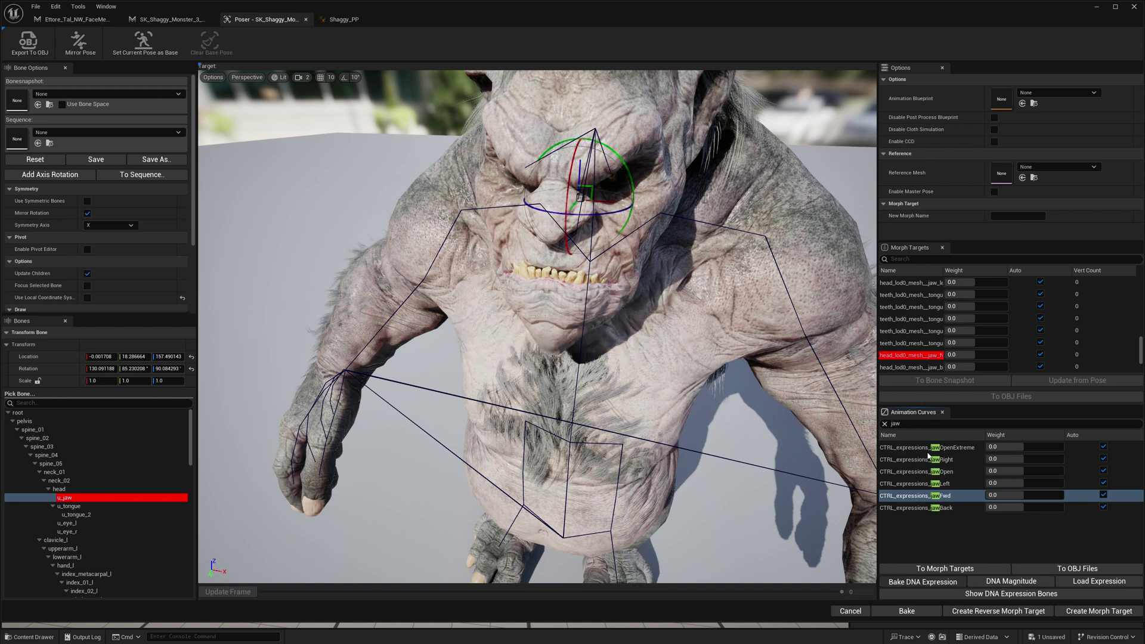
# Step: Move u_jaw back to about 14.7 in Y and bake the pose as DNA expression CTRL_expressions_jawBack
pyautogui.click(924, 509)
pyautogui.click(129, 499)
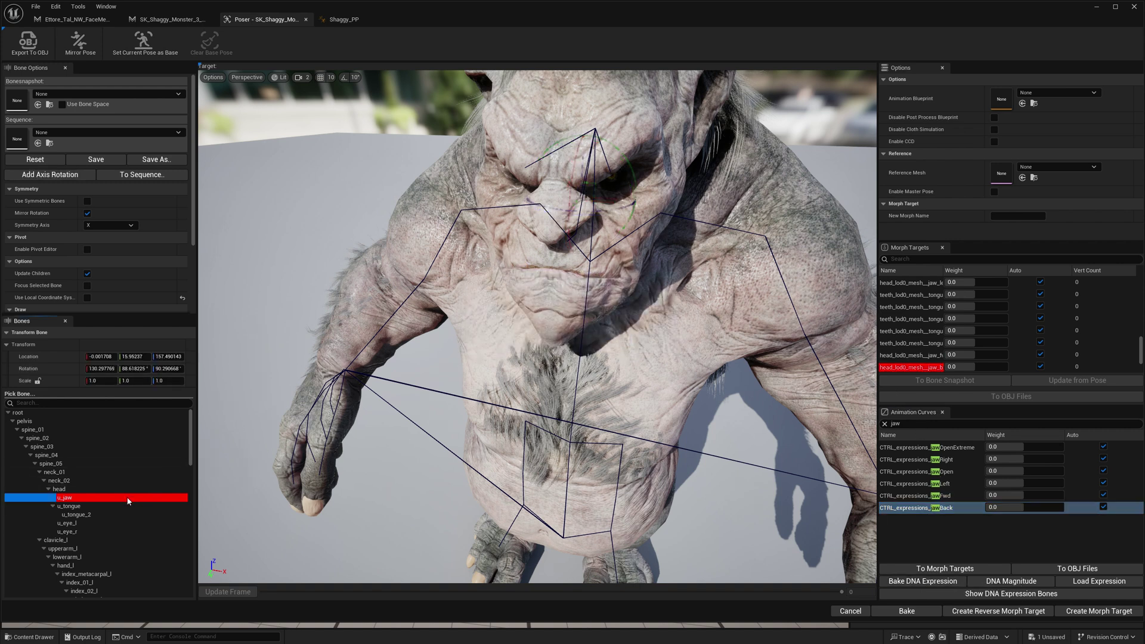
pyautogui.keyDown('alt'); pyautogui.moveTo(476, 247); pyautogui.dragTo(400, 246); pyautogui.keyUp('alt')
pyautogui.moveTo(512, 214); pyautogui.dragTo(516, 211)
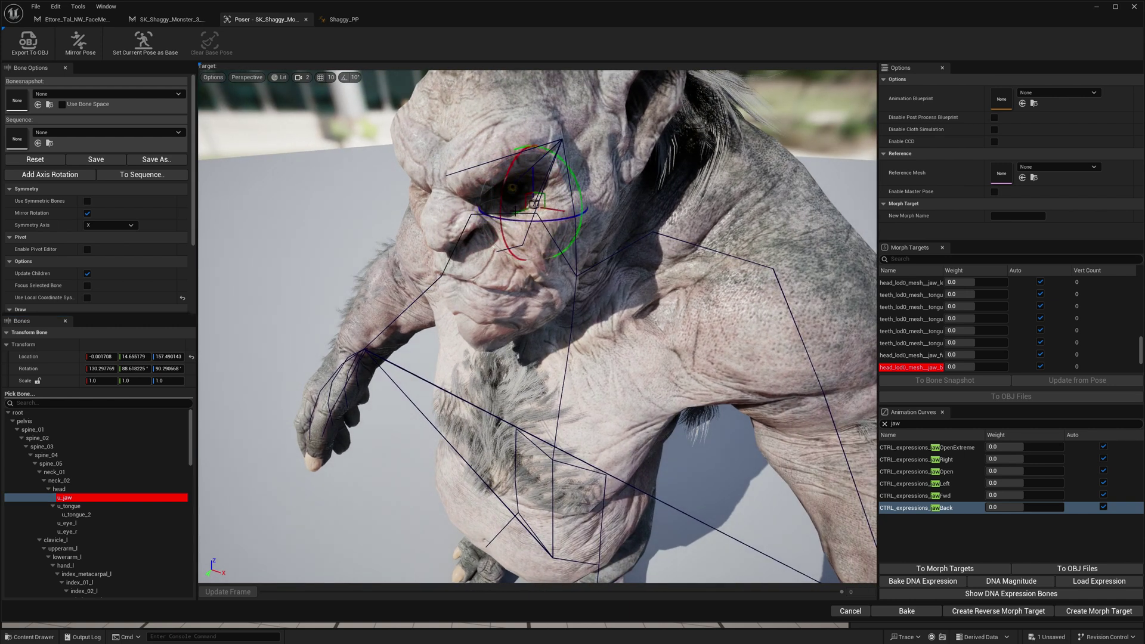
pyautogui.click(923, 582)
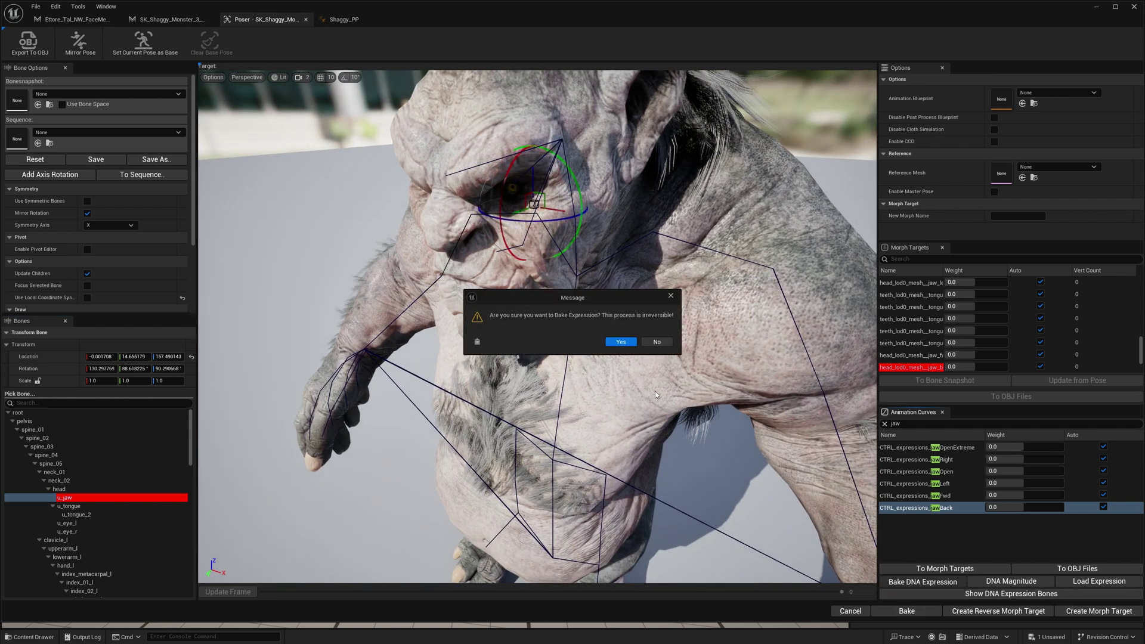
pyautogui.click(621, 342)
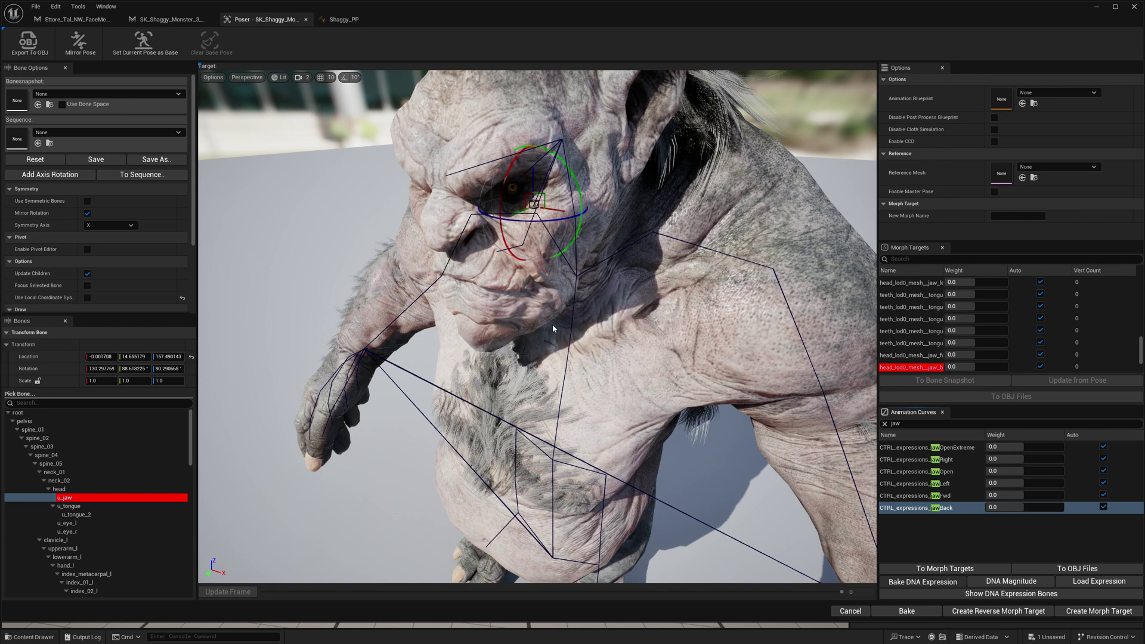
# Step: Preview the jawRight, jawOpen and jawLeft expression curves one at a time at full weight, returning each to automatic
pyautogui.keyDown('alt'); pyautogui.moveTo(557, 326); pyautogui.dragTo(668, 352); pyautogui.keyUp('alt')
pyautogui.moveTo(561, 326); pyautogui.dragTo(573, 269, button='right')
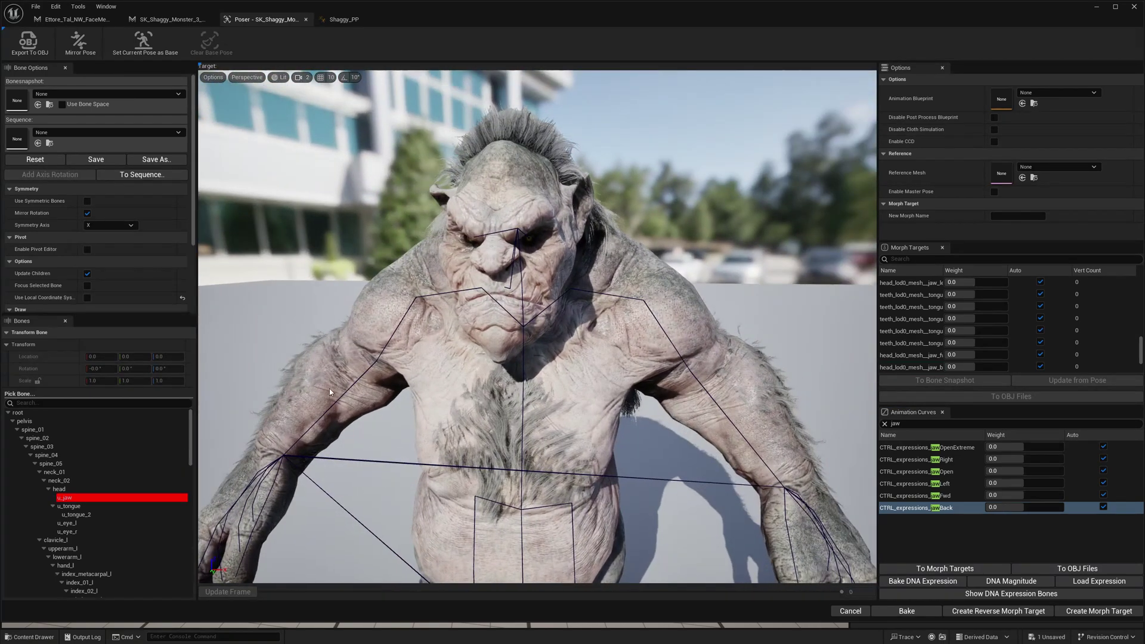
pyautogui.click(89, 499)
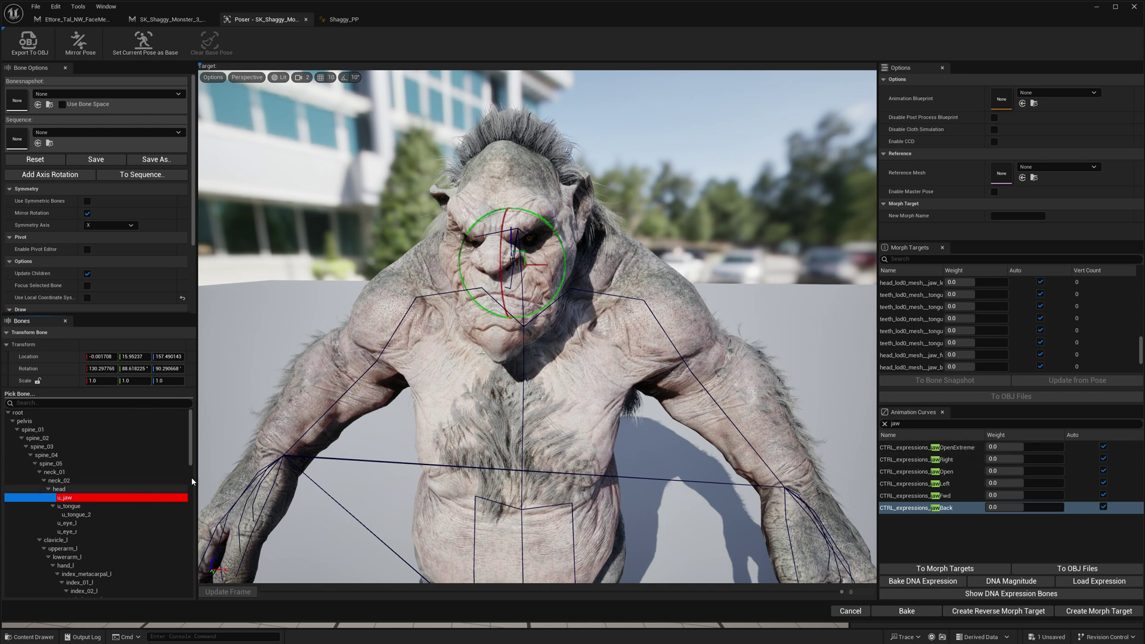
pyautogui.moveTo(1016, 460); pyautogui.dragTo(1063, 459)
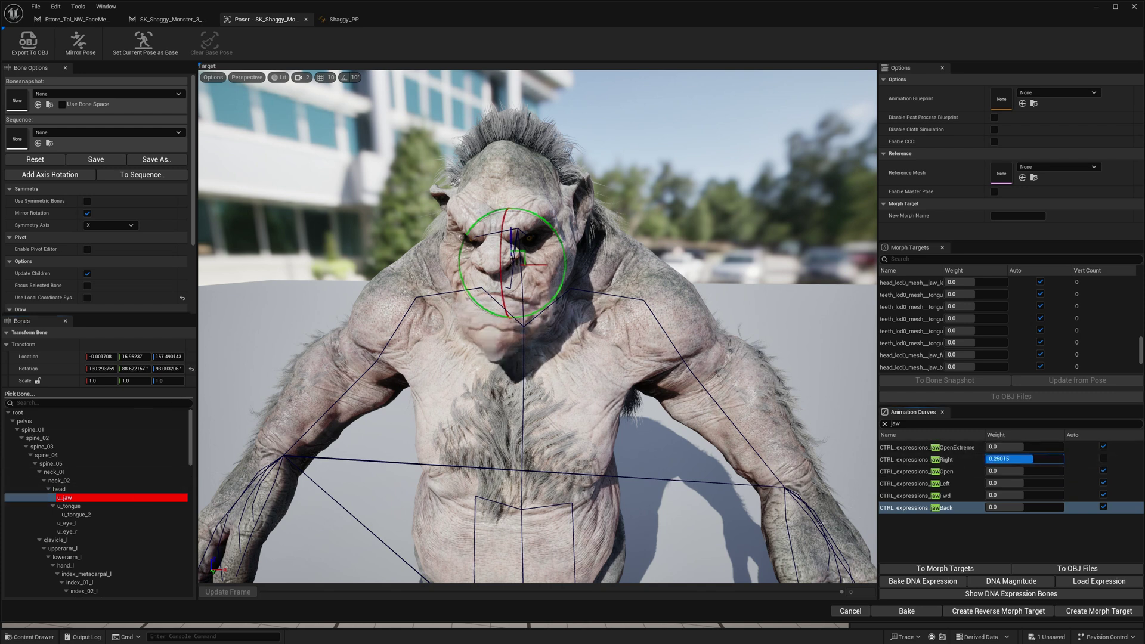
pyautogui.click(1103, 458)
pyautogui.moveTo(1009, 472); pyautogui.dragTo(1064, 471)
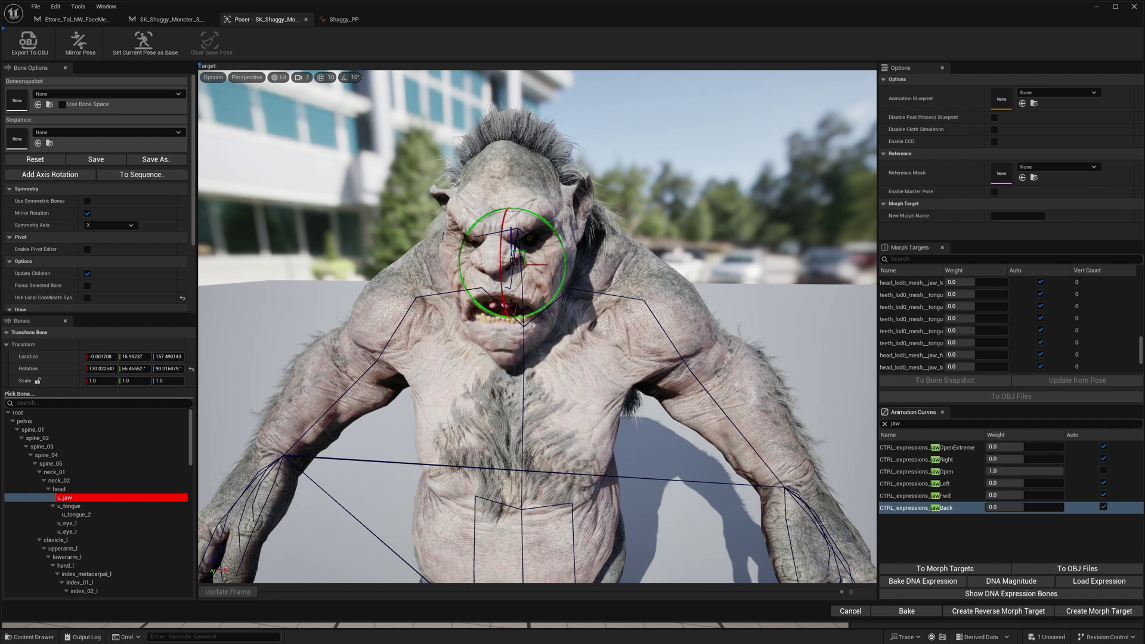
pyautogui.click(1104, 471)
pyautogui.moveTo(1009, 483); pyautogui.dragTo(1063, 483)
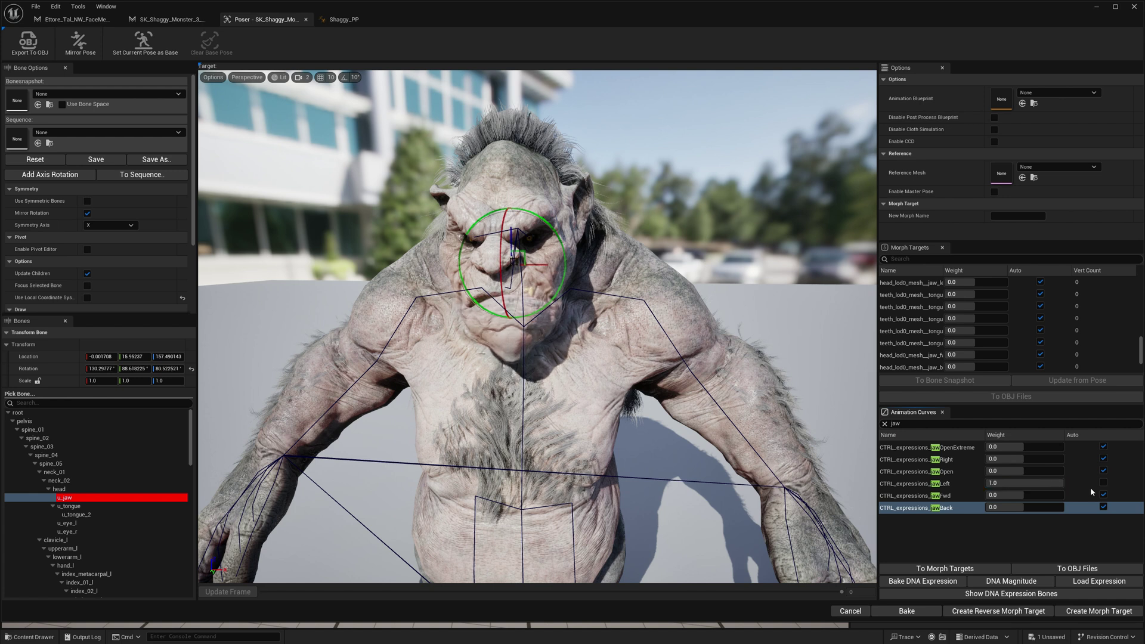
pyautogui.click(1103, 483)
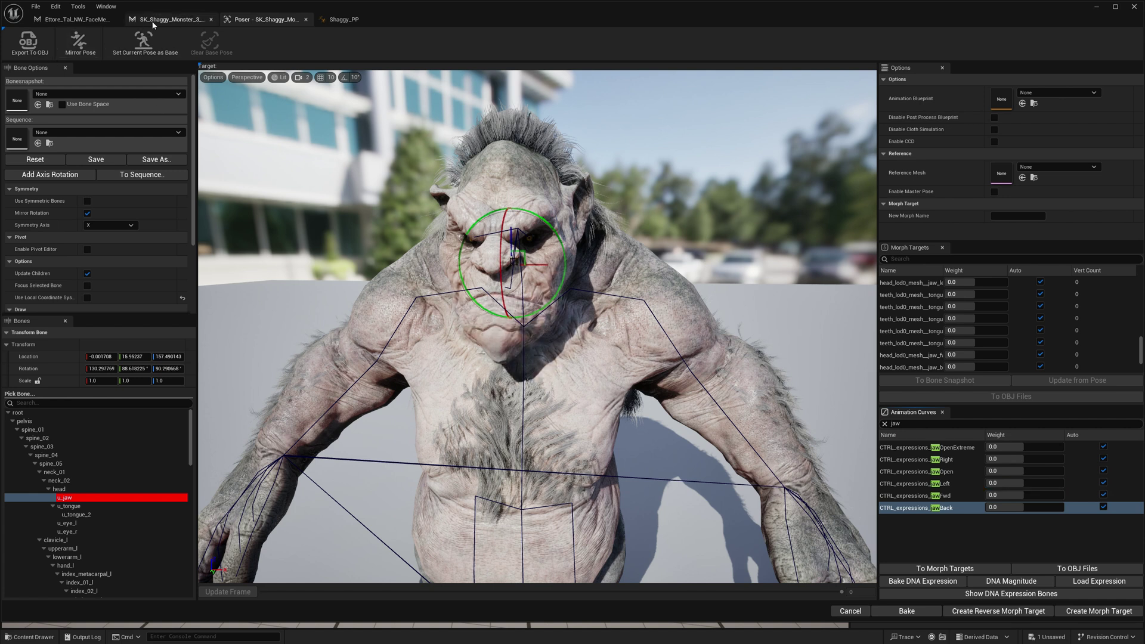
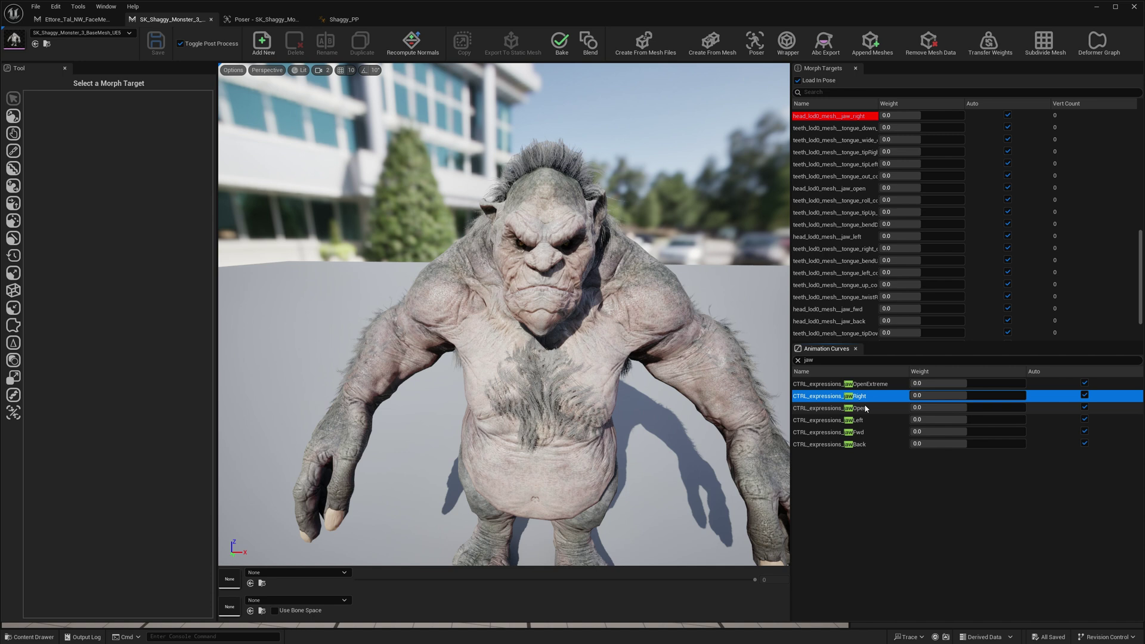
# Step: In the monster's mesh editor, set CTRL_expressions_jawRight to 1.0 and open the head_lod0_mesh__jaw_right morph target for editing
pyautogui.moveTo(935, 398); pyautogui.dragTo(1024, 398)
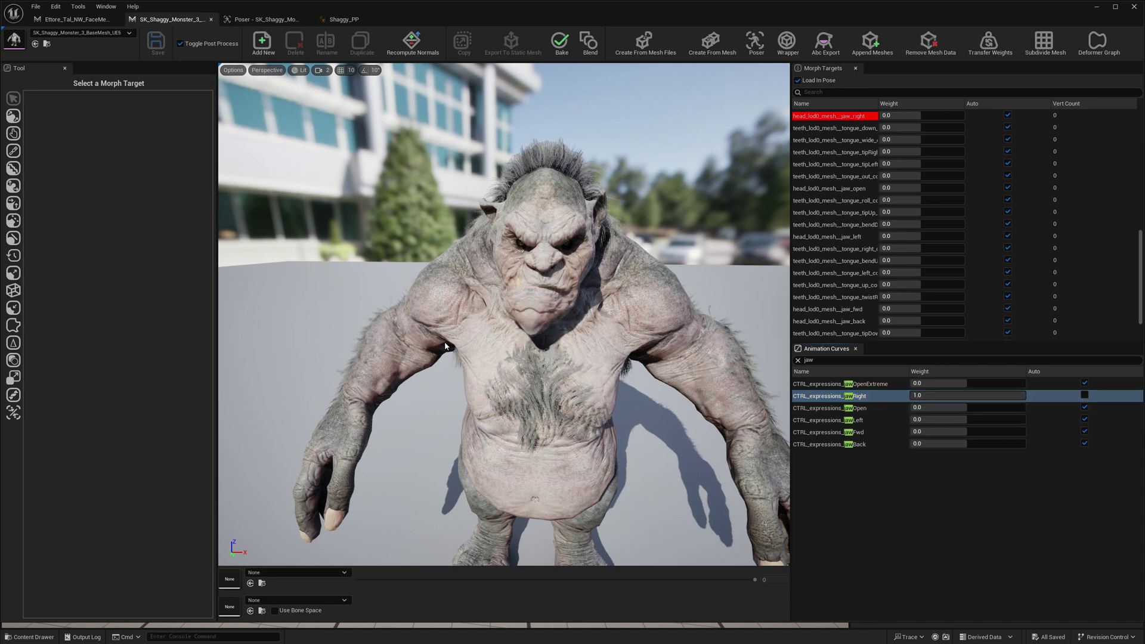
pyautogui.scroll(5, 445, 346)
pyautogui.click(836, 116)
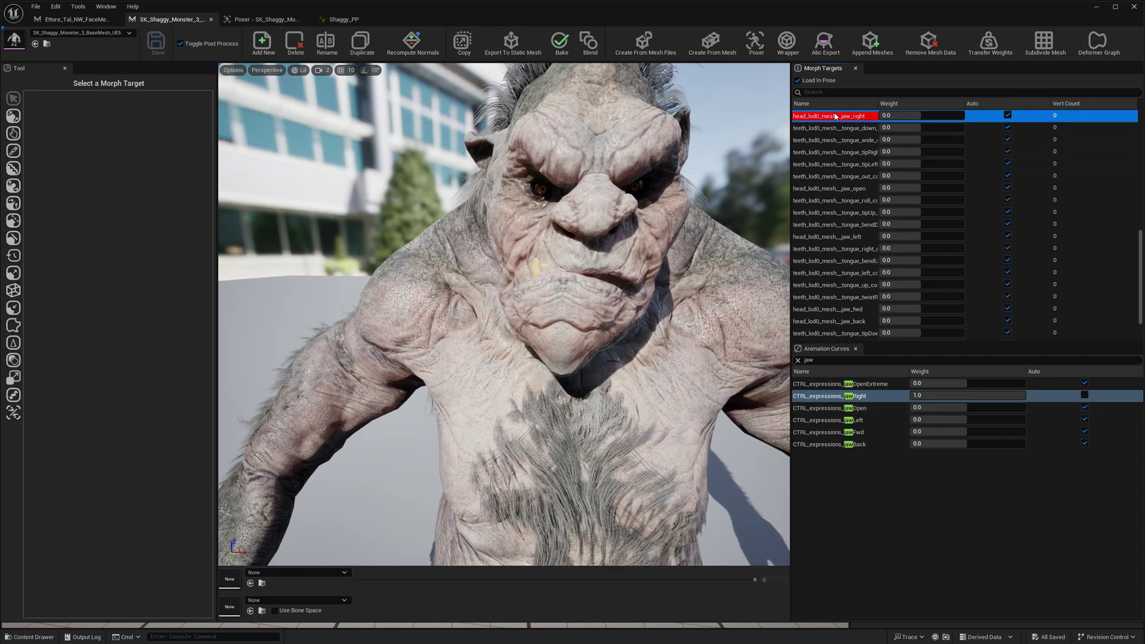
pyautogui.scroll(5, 420, 191)
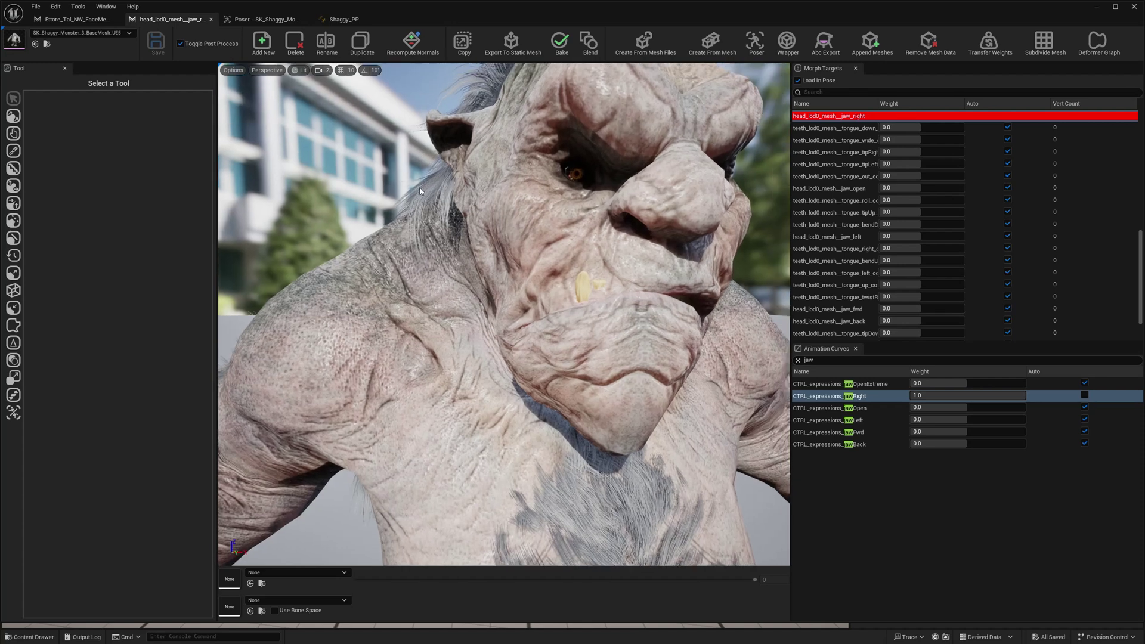
# Step: Sculpt the monster's right cheek over the protruding tooth at the mouth corner with the Sculpt tool, using brush size 0.043
pyautogui.click(13, 151)
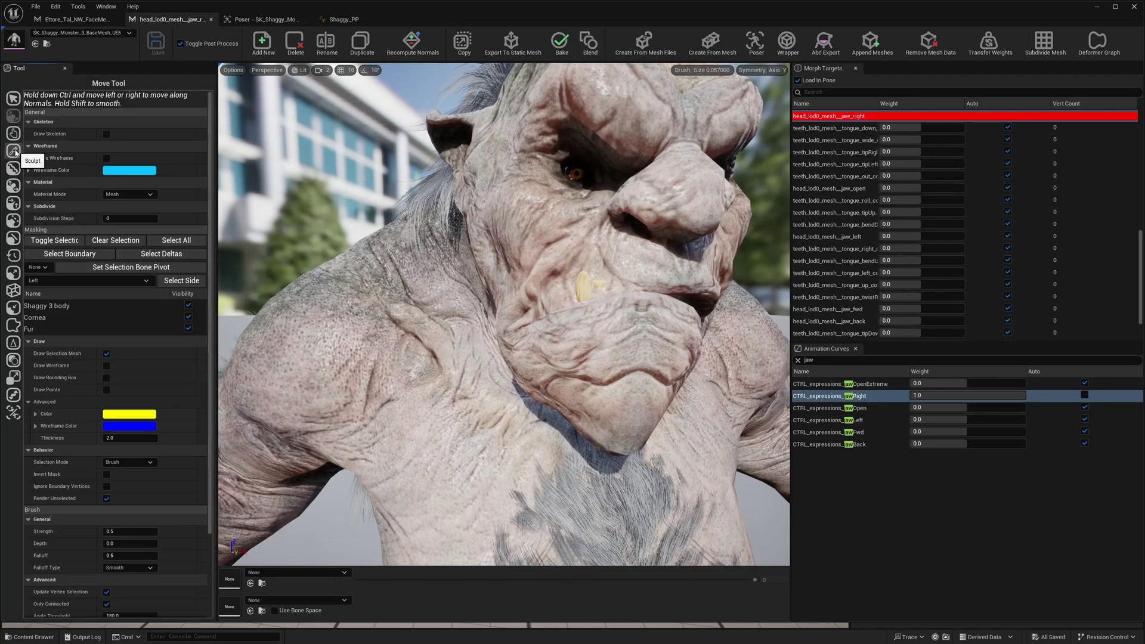
pyautogui.click(13, 151)
pyautogui.scroll(-3, 137, 409)
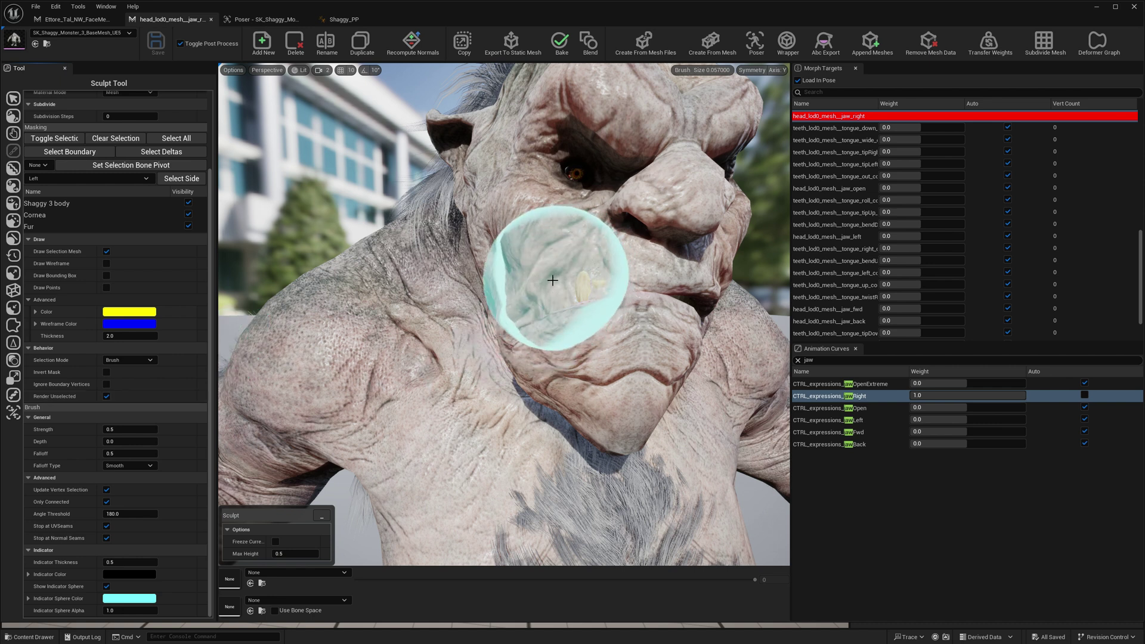
pyautogui.scroll(-7, 553, 280)
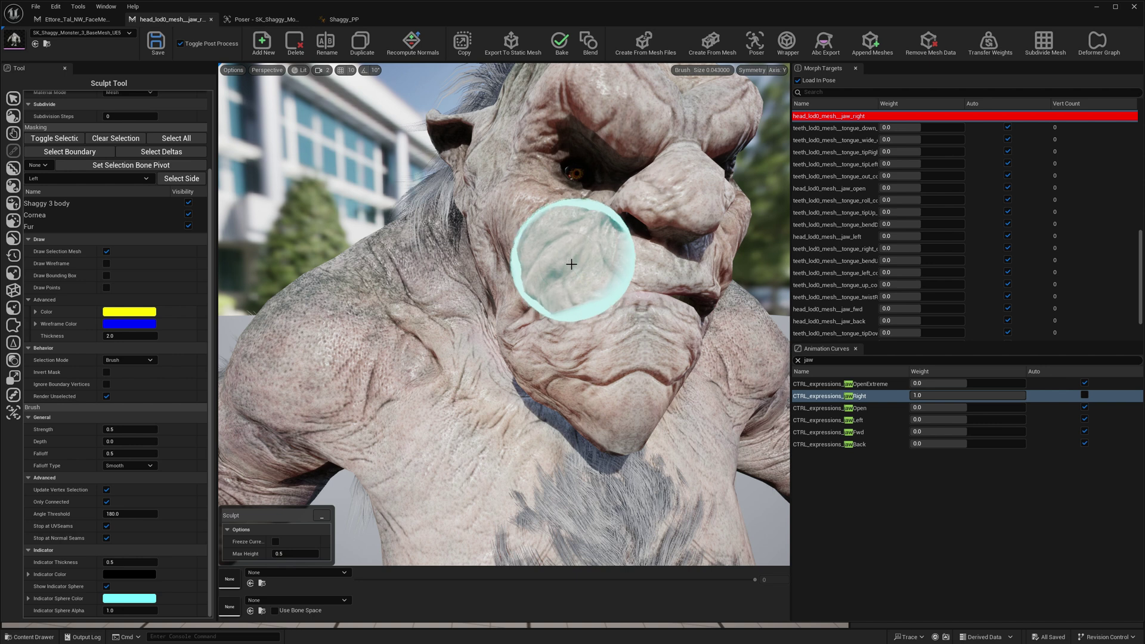
pyautogui.moveTo(633, 341)
pyautogui.keyDown('alt'); pyautogui.mouseDown()
pyautogui.moveTo(537, 352)
pyautogui.moveTo(634, 332)
pyautogui.mouseUp(); pyautogui.keyUp('alt')
# Step: Close the head_lod0_mesh__jaw_right morph target and return the CTRL_expressions_jawRight curve to automatic
pyautogui.rightClick(896, 117)
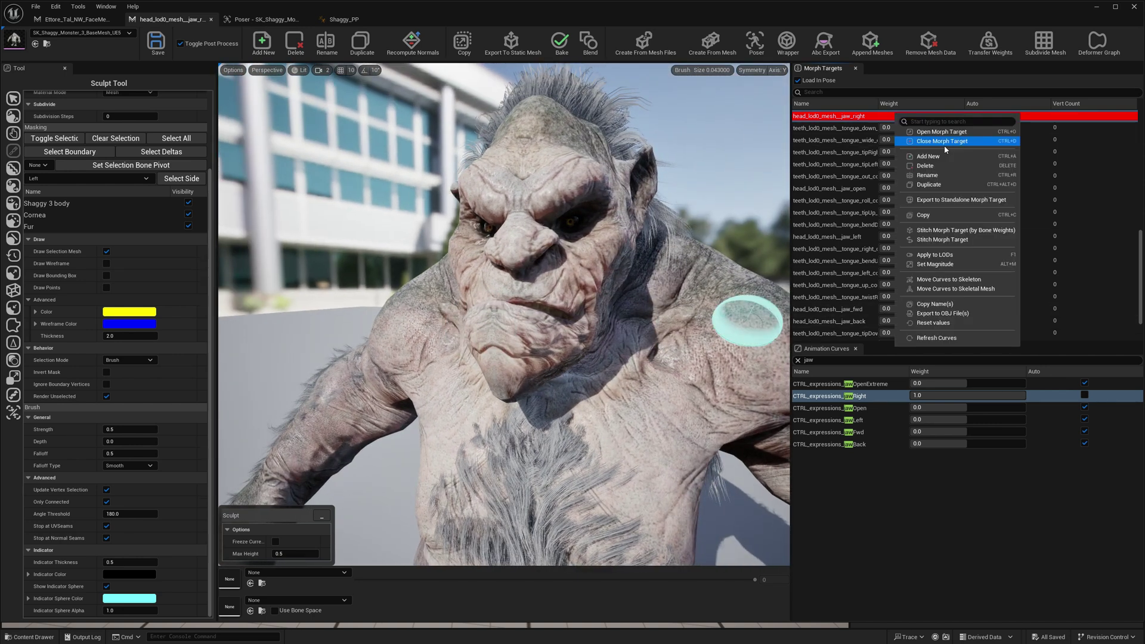
pyautogui.click(944, 143)
pyautogui.click(1085, 395)
pyautogui.doubleClick(1087, 396)
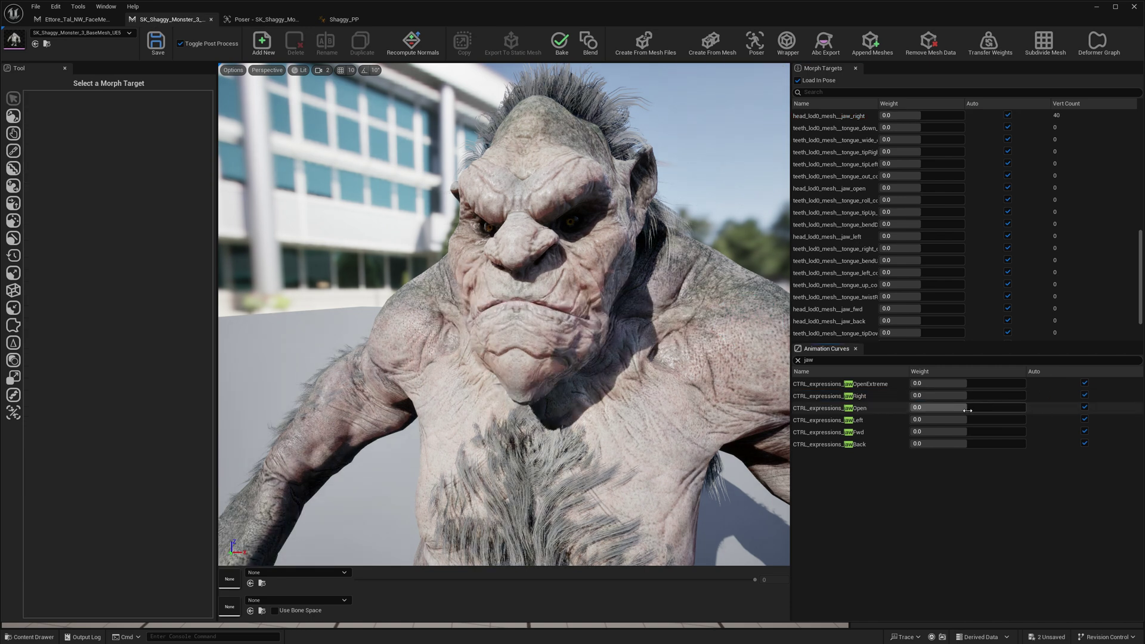
# Step: Set CTRL_expressions_jawLeft to 1.0 and open the head_lod0_mesh__jaw_left morph target for editing
pyautogui.moveTo(964, 420); pyautogui.dragTo(1026, 420)
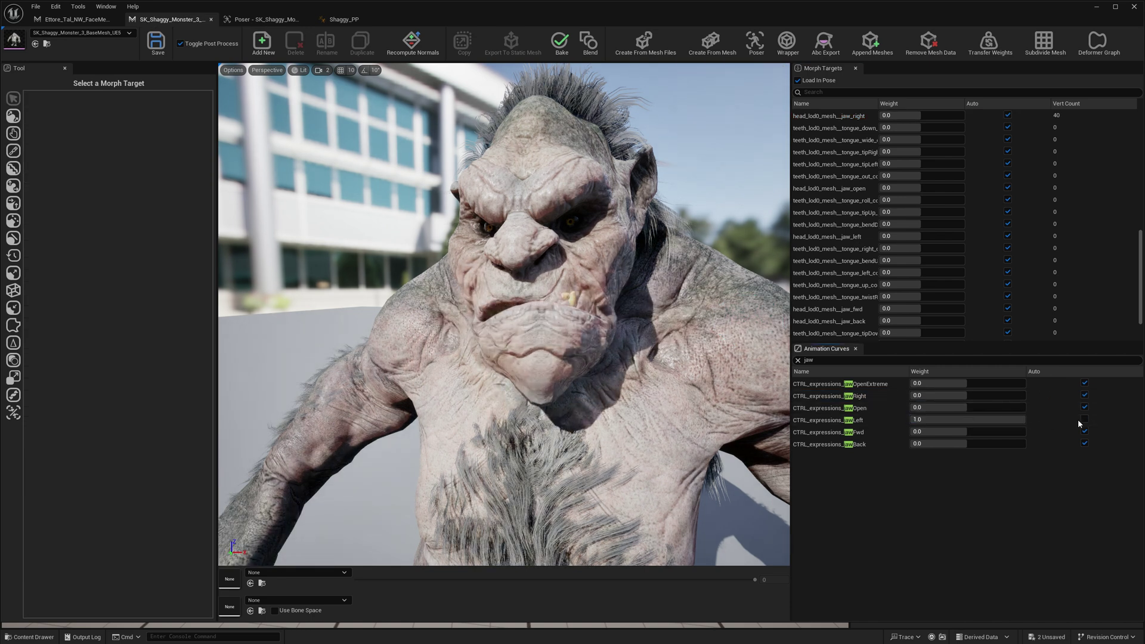
pyautogui.click(852, 424)
pyautogui.scroll(4, 682, 406)
pyautogui.keyDown('alt'); pyautogui.moveTo(683, 405); pyautogui.dragTo(146, 256); pyautogui.keyUp('alt')
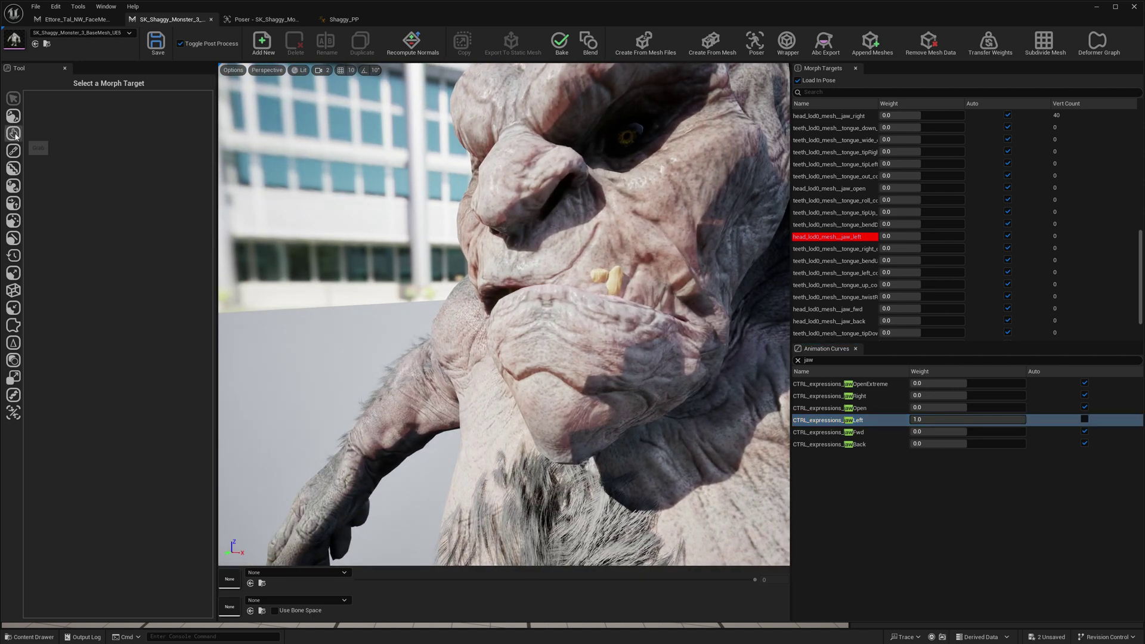
pyautogui.click(845, 238)
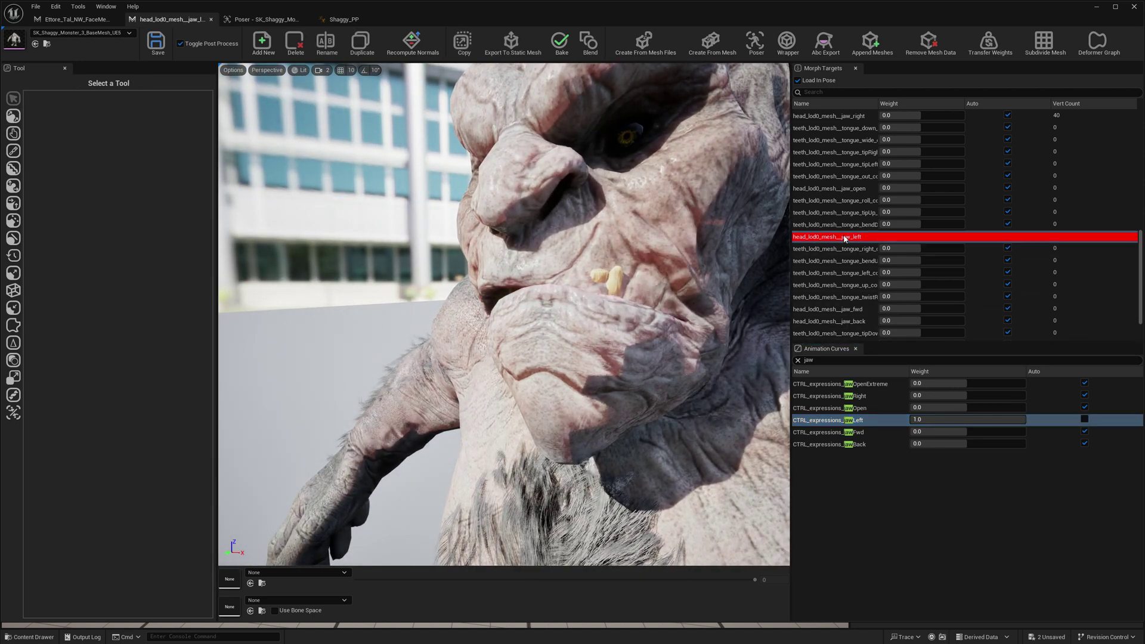
# Step: Sculpt the monster's left cheek over the protruding teeth at the mouth corner with the Sculpt tool
pyautogui.click(12, 116)
pyautogui.click(12, 152)
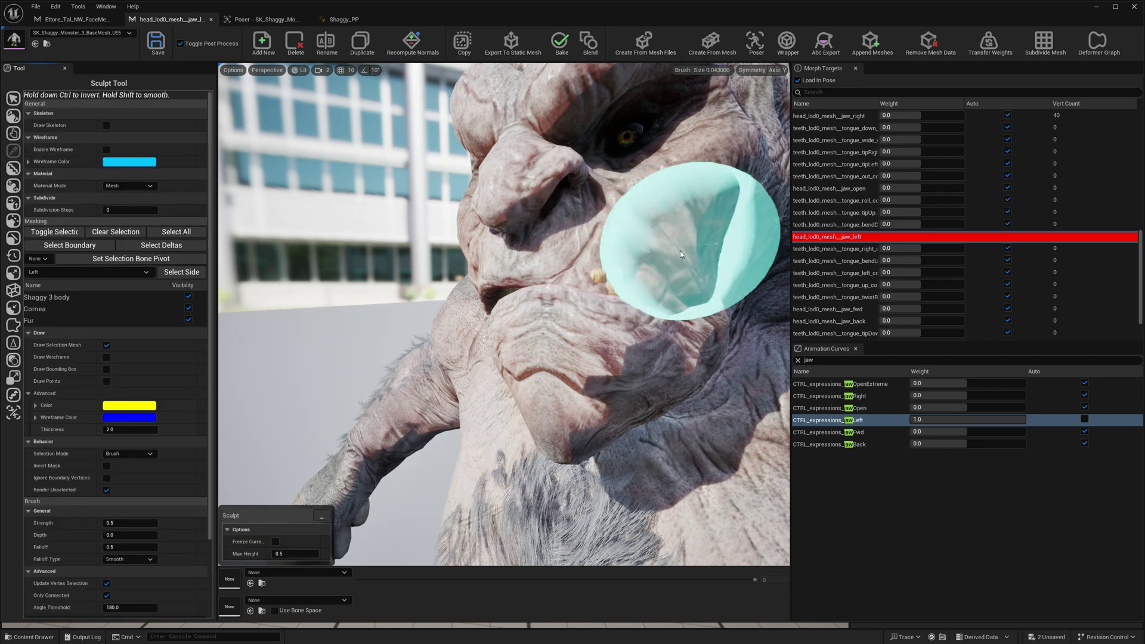
pyautogui.moveTo(603, 258)
pyautogui.mouseDown()
pyautogui.moveTo(581, 281)
pyautogui.moveTo(597, 255)
pyautogui.moveTo(623, 258)
pyautogui.mouseUp()
pyautogui.scroll(-4, 652, 361)
pyautogui.keyDown('alt'); pyautogui.moveTo(652, 361); pyautogui.dragTo(722, 362); pyautogui.keyUp('alt')
pyautogui.keyDown('alt'); pyautogui.moveTo(624, 336); pyautogui.dragTo(652, 337, button='middle'); pyautogui.keyUp('alt')
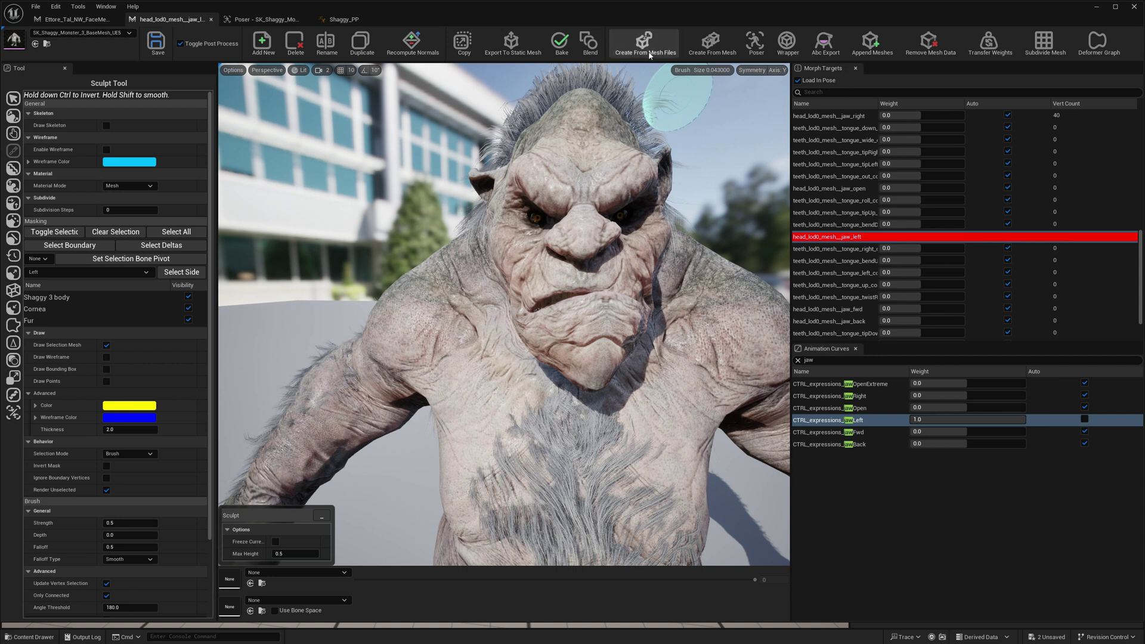
pyautogui.moveTo(656, 284)
pyautogui.keyDown('alt'); pyautogui.mouseDown()
pyautogui.moveTo(639, 300)
pyautogui.moveTo(507, 281)
pyautogui.moveTo(609, 304)
pyautogui.mouseUp(); pyautogui.keyUp('alt')
pyautogui.scroll(3, 609, 305)
pyautogui.moveTo(691, 302)
pyautogui.keyDown('alt'); pyautogui.mouseDown()
pyautogui.moveTo(659, 335)
pyautogui.moveTo(693, 322)
pyautogui.moveTo(654, 248)
pyautogui.moveTo(691, 315)
pyautogui.mouseUp(); pyautogui.keyUp('alt')
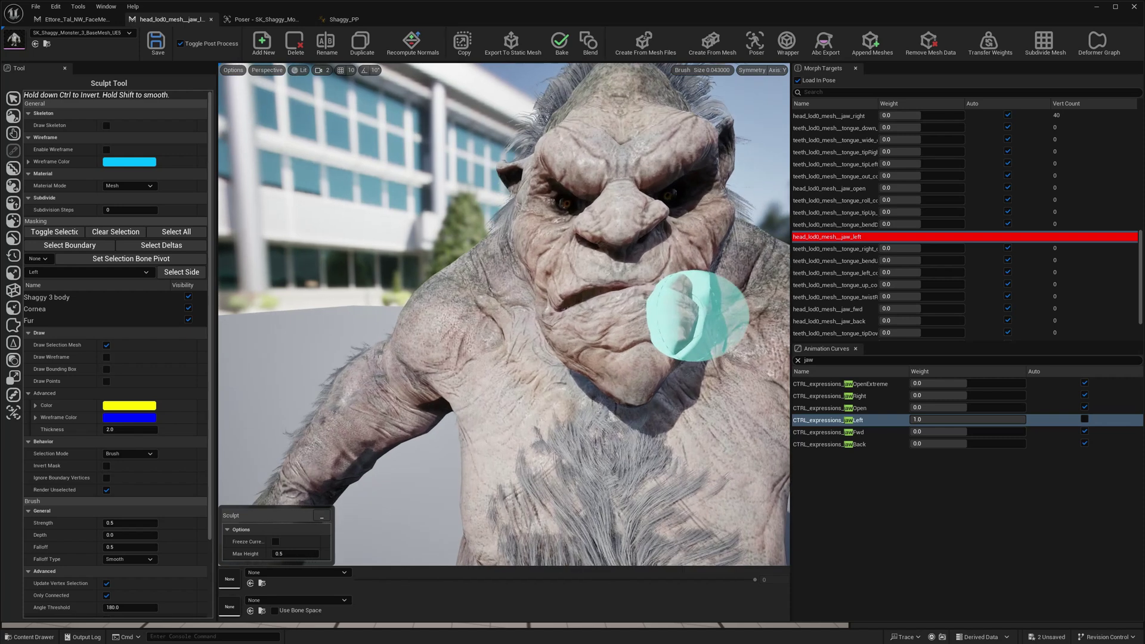
# Step: Close the head_lod0_mesh__jaw_left morph target and return the CTRL_expressions_jawLeft curve to automatic
pyautogui.rightClick(857, 425)
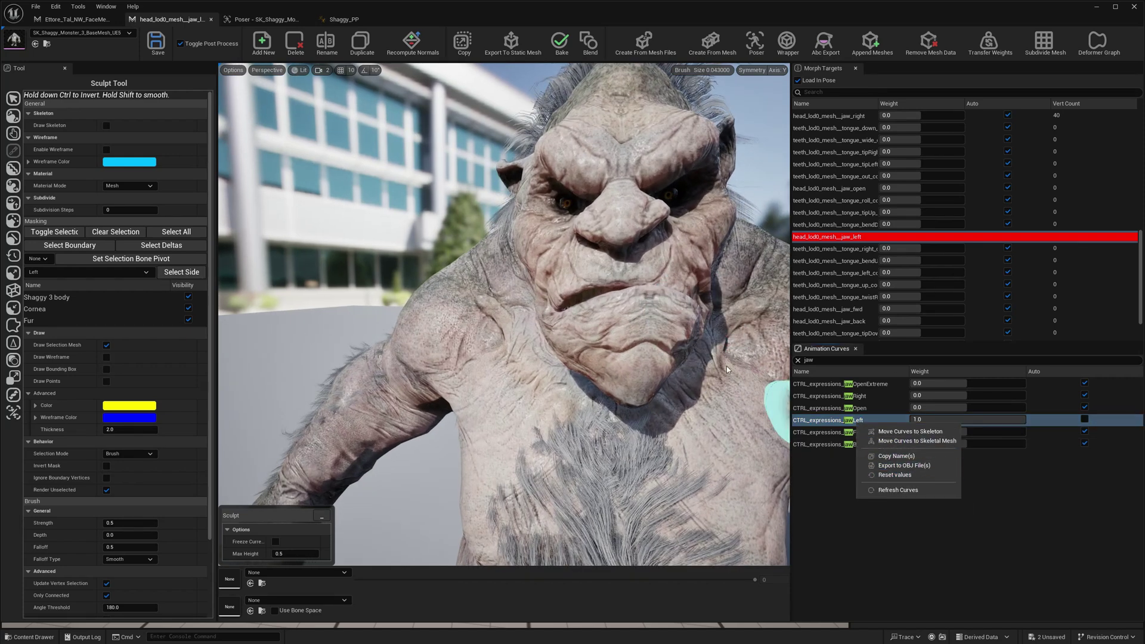
pyautogui.click(843, 419)
pyautogui.rightClick(859, 238)
pyautogui.click(900, 265)
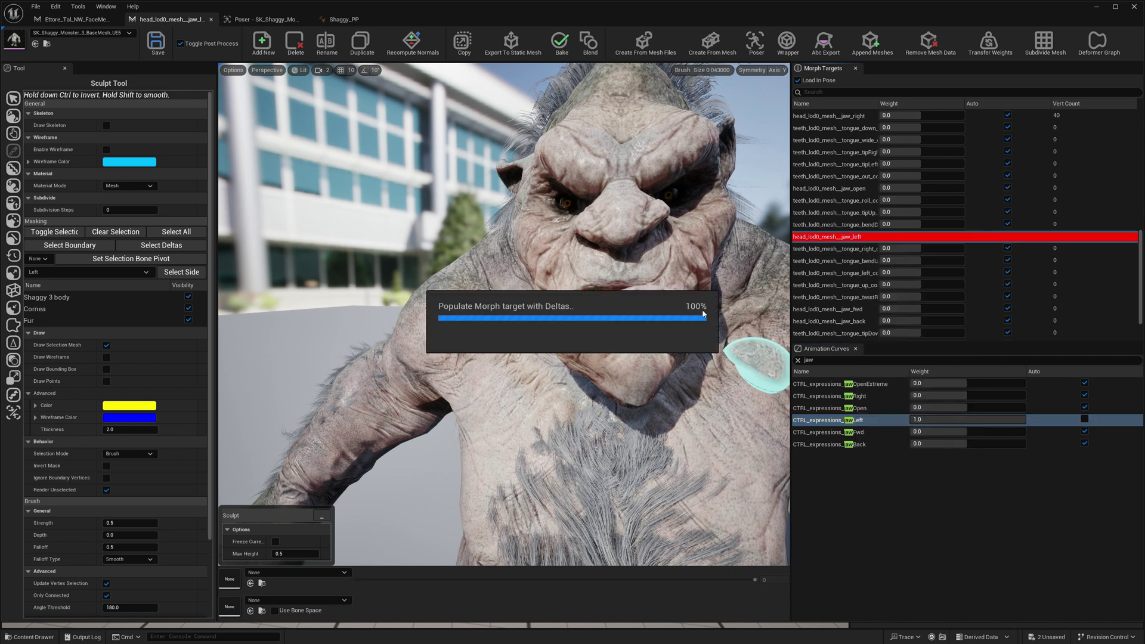
pyautogui.moveTo(702, 314)
pyautogui.keyDown('alt'); pyautogui.mouseDown()
pyautogui.moveTo(711, 313)
pyautogui.moveTo(621, 316)
pyautogui.moveTo(702, 314)
pyautogui.mouseUp(); pyautogui.keyUp('alt')
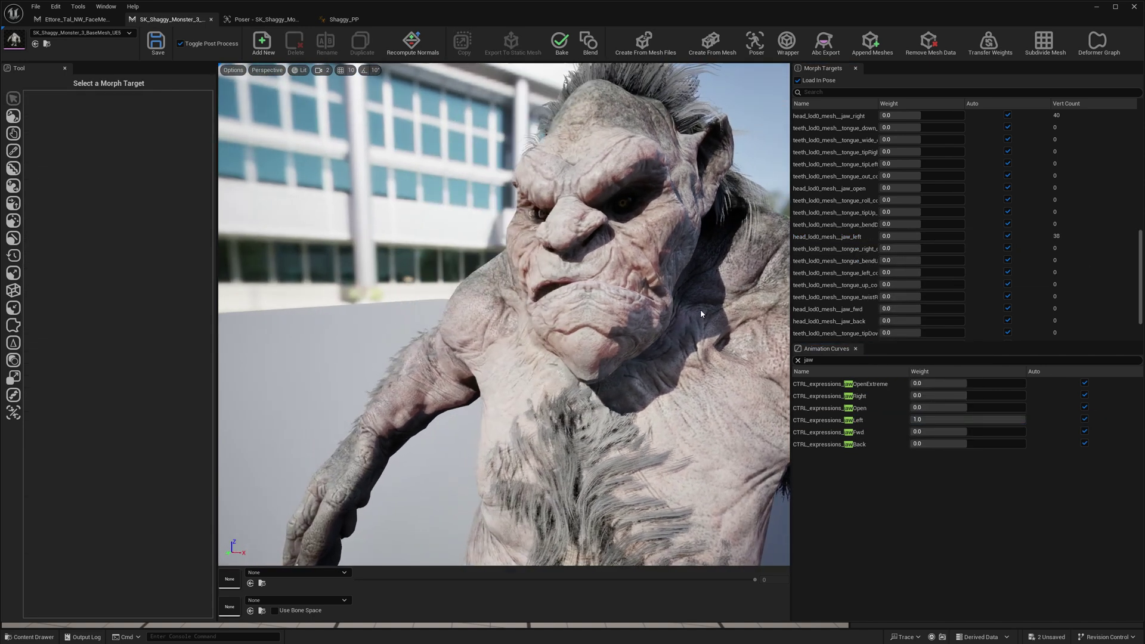
pyautogui.click(1087, 421)
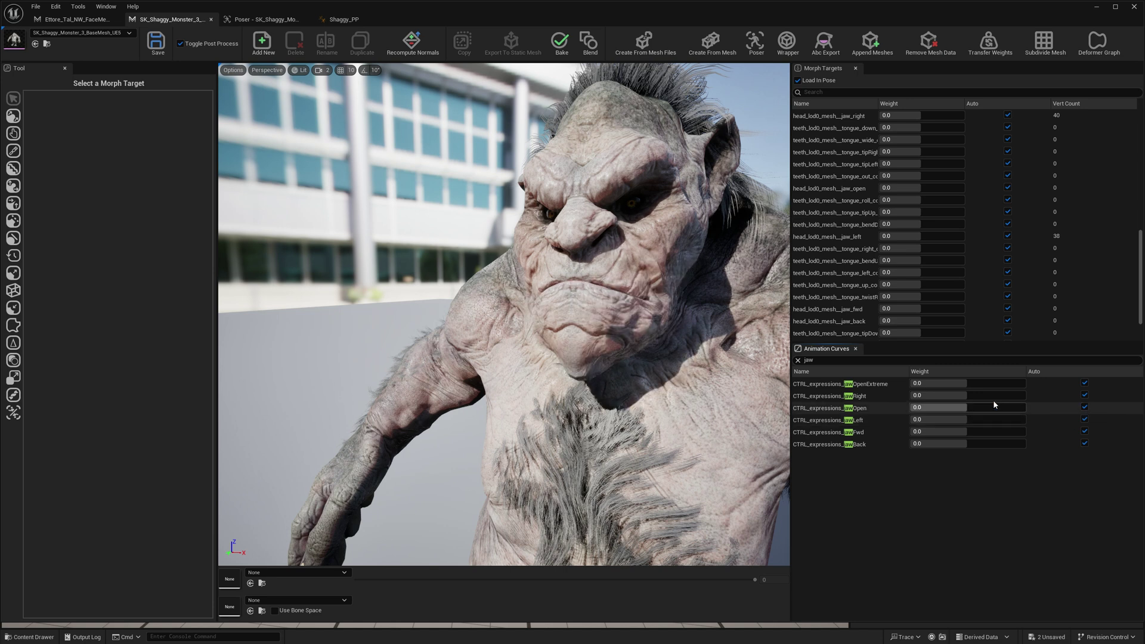
# Step: Preview the corrected CTRL_expressions_jawRight curve at full weight and return it to automatic
pyautogui.moveTo(955, 395); pyautogui.dragTo(1028, 396)
pyautogui.keyDown('alt'); pyautogui.moveTo(710, 379); pyautogui.dragTo(779, 377); pyautogui.keyUp('alt')
pyautogui.click(1085, 395)
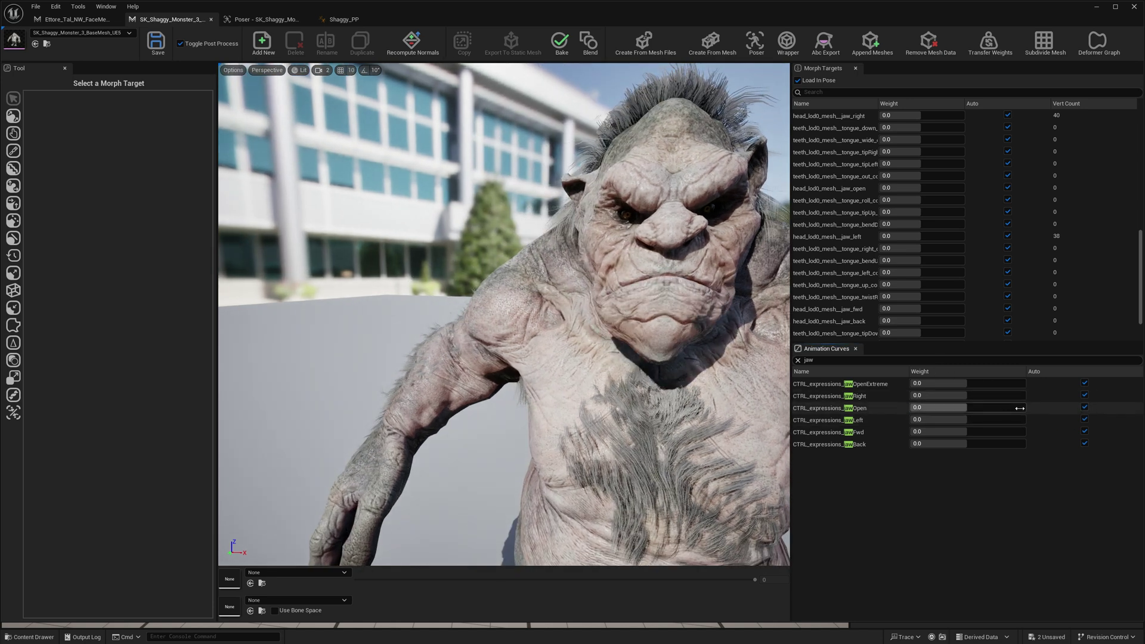
# Step: Preview the CTRL_expressions_jawOpen and CTRL_expressions_jawLeft curves at weight 1.0, returning each to automatic
pyautogui.moveTo(940, 407); pyautogui.dragTo(1025, 408)
pyautogui.click(1085, 408)
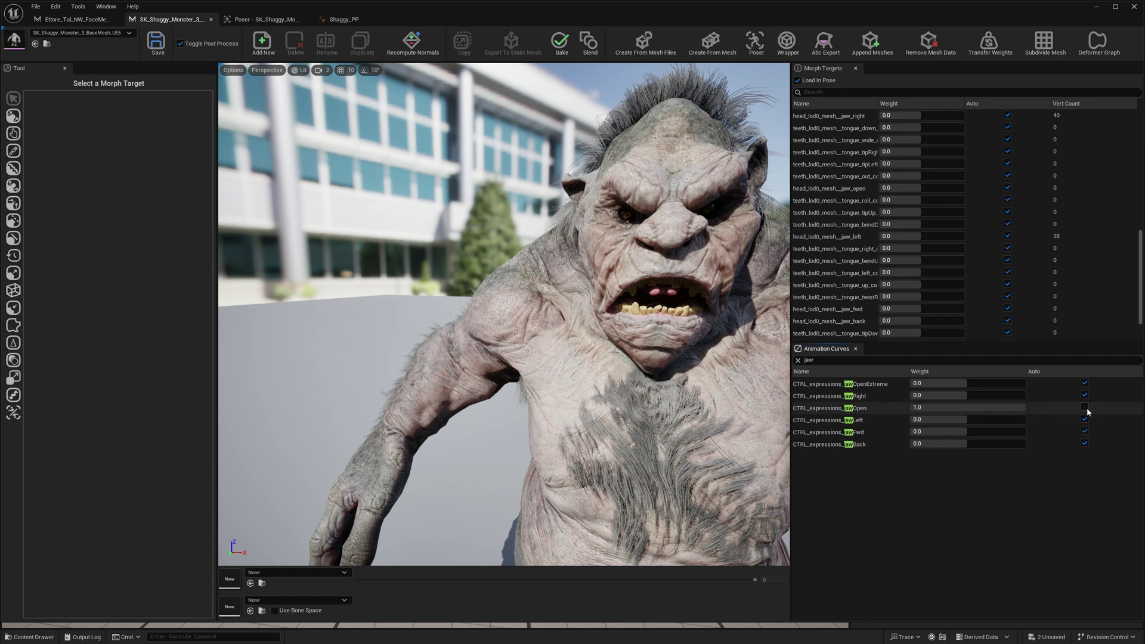
pyautogui.moveTo(955, 420); pyautogui.dragTo(1025, 420)
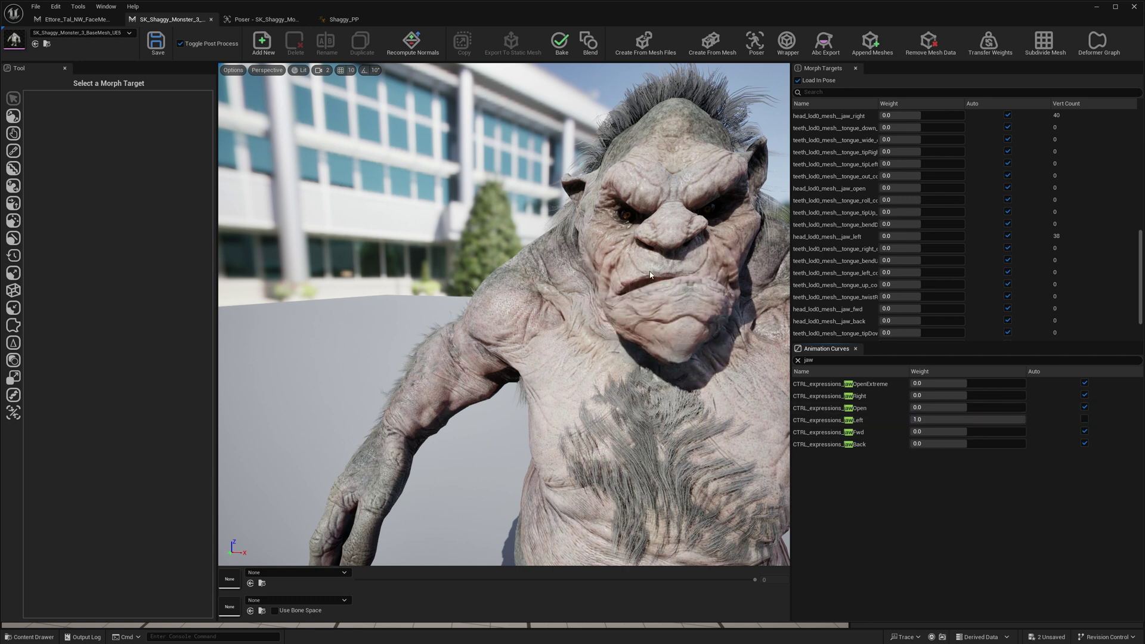
pyautogui.keyDown('alt'); pyautogui.moveTo(585, 286); pyautogui.dragTo(542, 287); pyautogui.keyUp('alt')
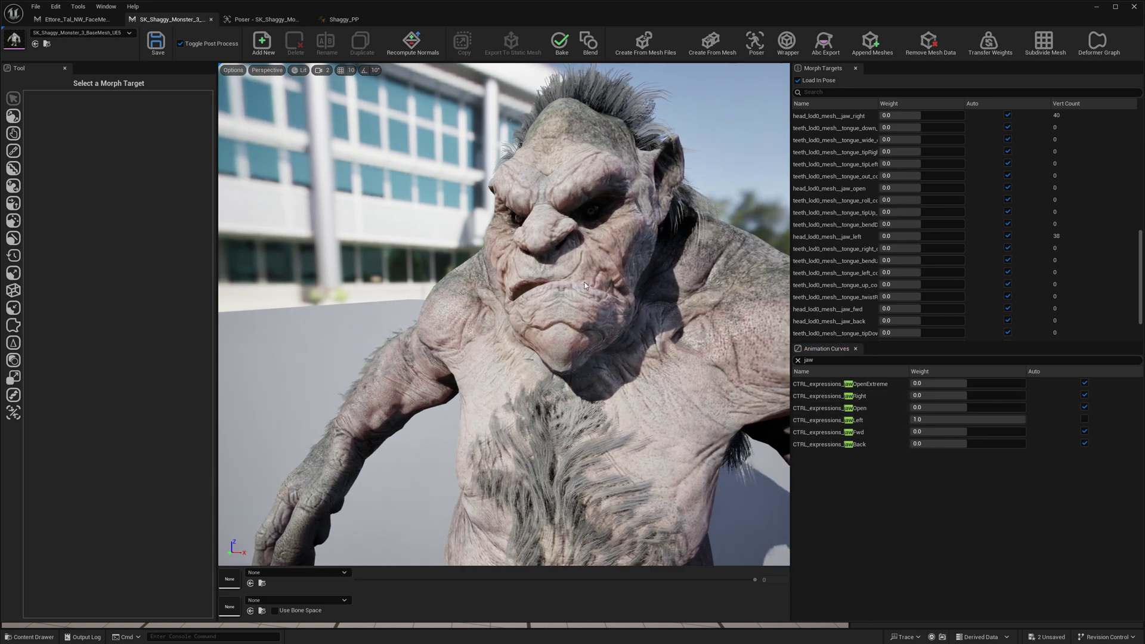
pyautogui.click(1085, 420)
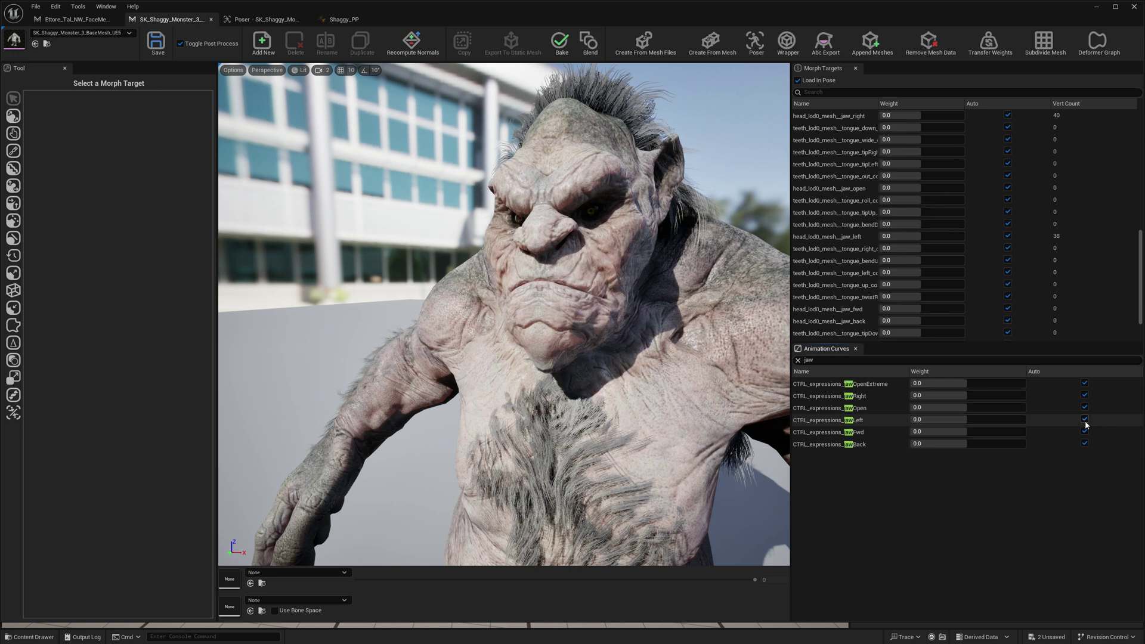
# Step: Preview the CTRL_expressions_jawFwd and CTRL_expressions_jawBack curves at high weight, returning each to automatic
pyautogui.moveTo(942, 431); pyautogui.dragTo(1013, 431)
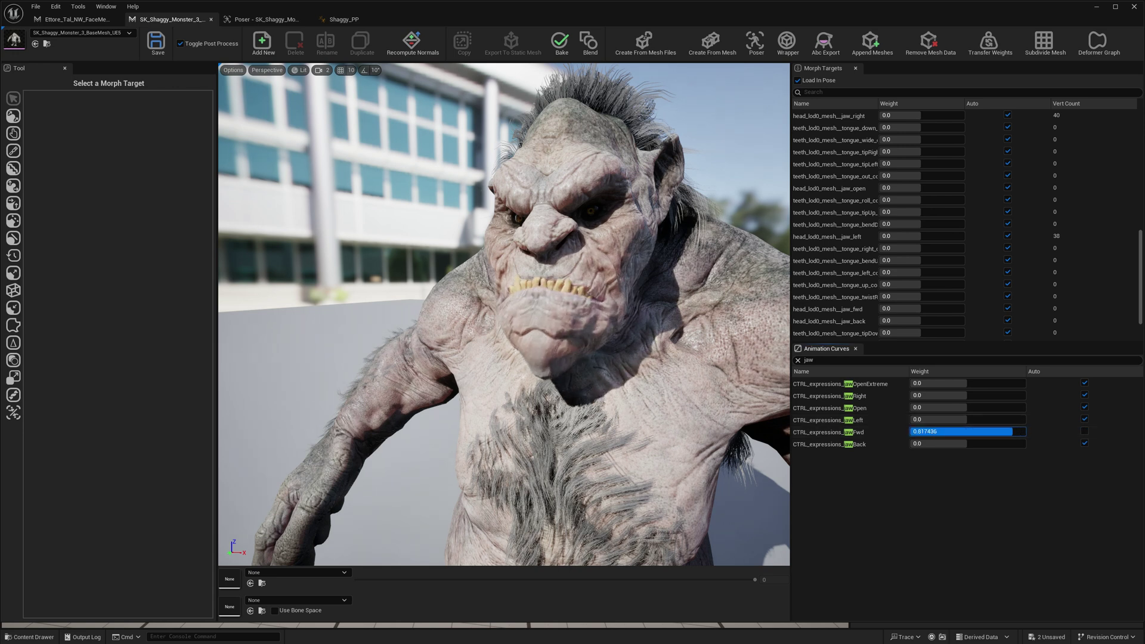
pyautogui.click(1084, 431)
pyautogui.moveTo(930, 444); pyautogui.dragTo(961, 444)
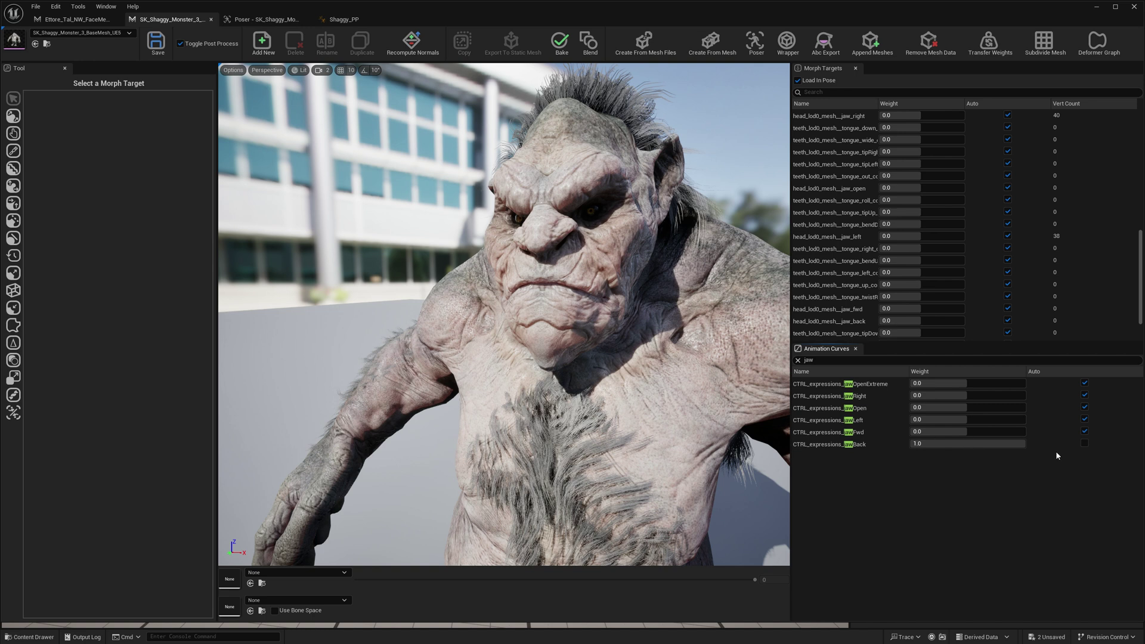
pyautogui.click(1085, 443)
# Step: Save the modified shaggy monster base mesh and skeleton assets
pyautogui.keyDown('alt'); pyautogui.moveTo(365, 290); pyautogui.dragTo(202, 183); pyautogui.keyUp('alt')
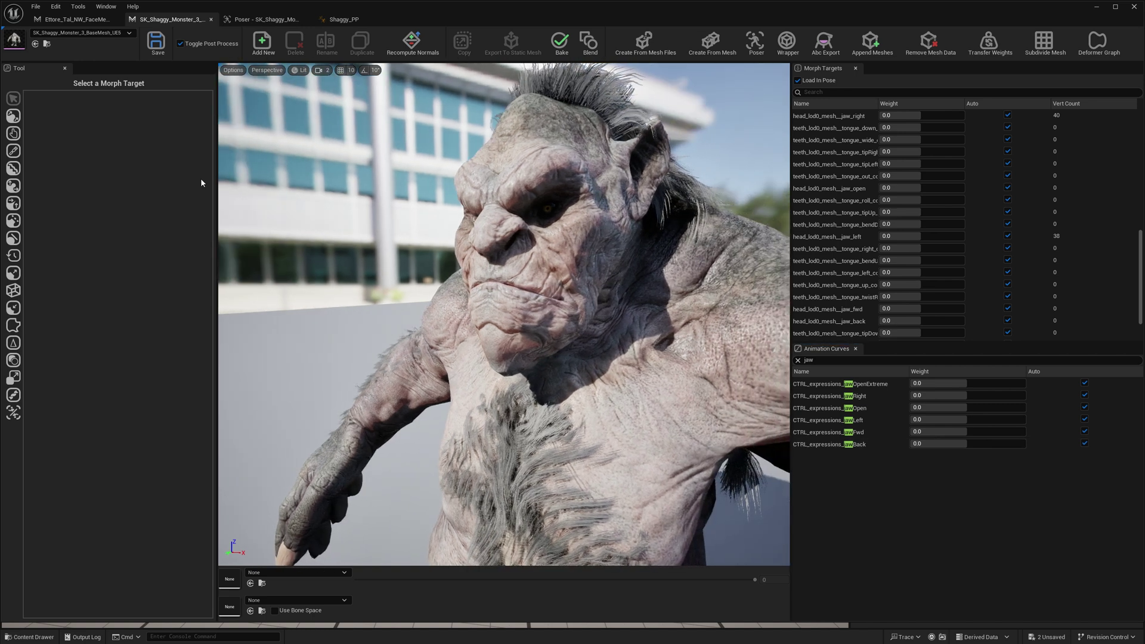
pyautogui.hotkey('ctrl', 'shift', 's')
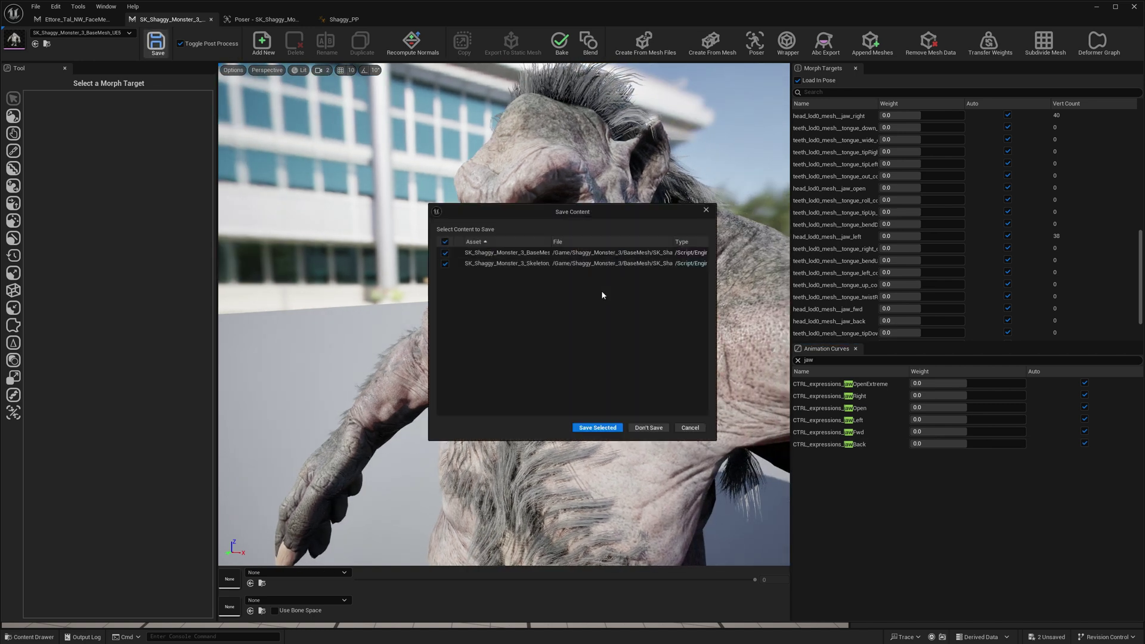
pyautogui.click(593, 427)
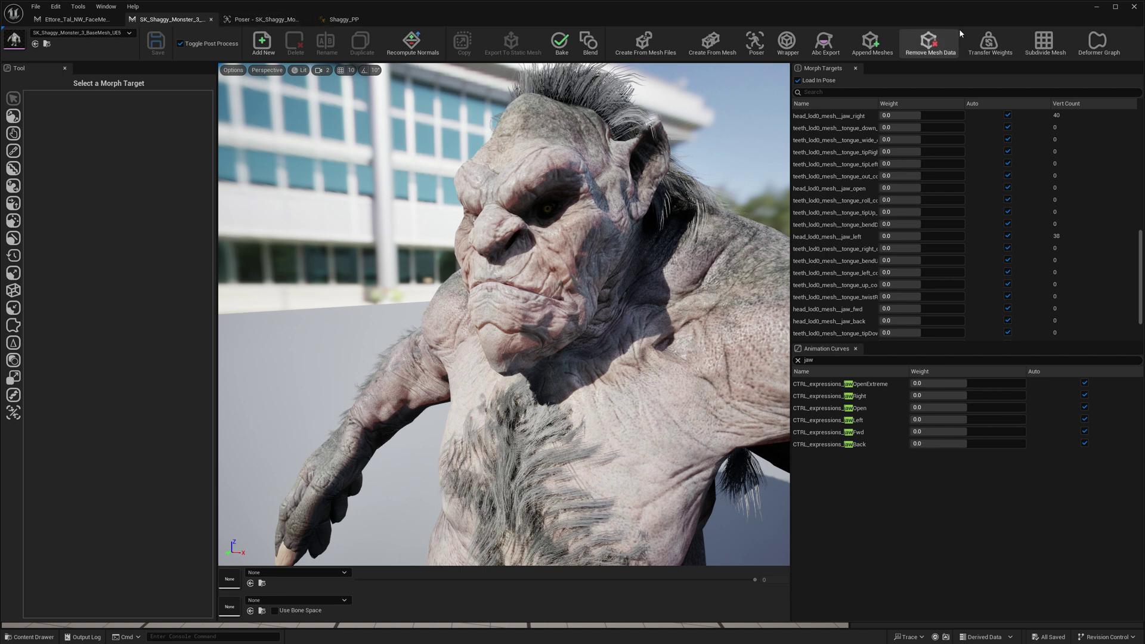
# Step: Open the BP_ThirdPersonCharacter blueprint from the ThirdPerson/Blueprints content folder
pyautogui.click(1105, 8)
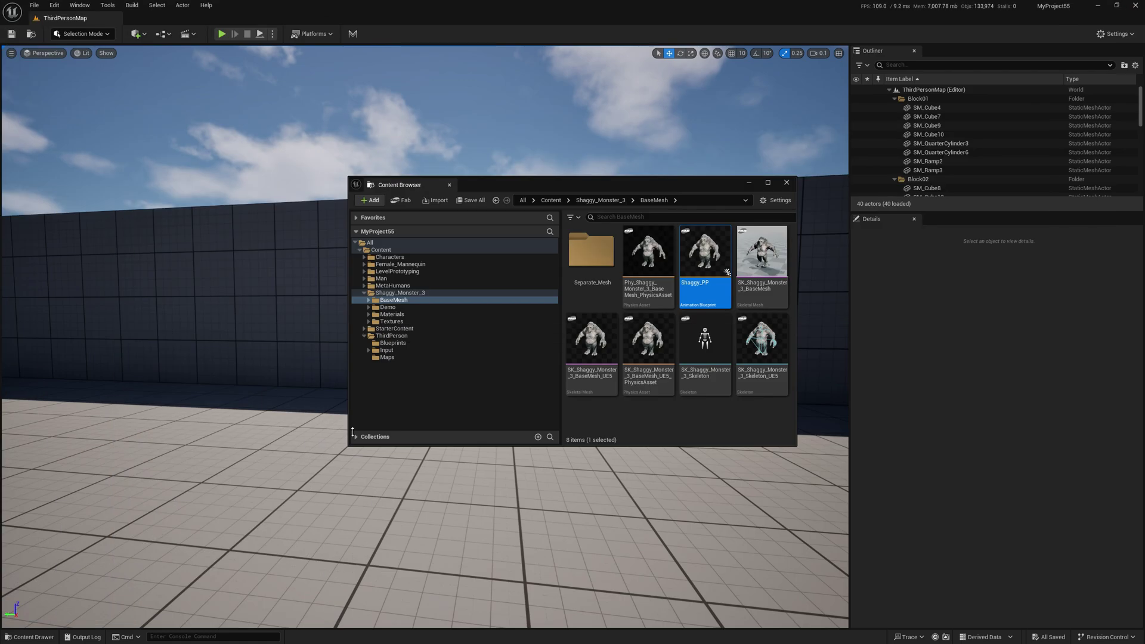
pyautogui.moveTo(662, 190); pyautogui.dragTo(794, 166)
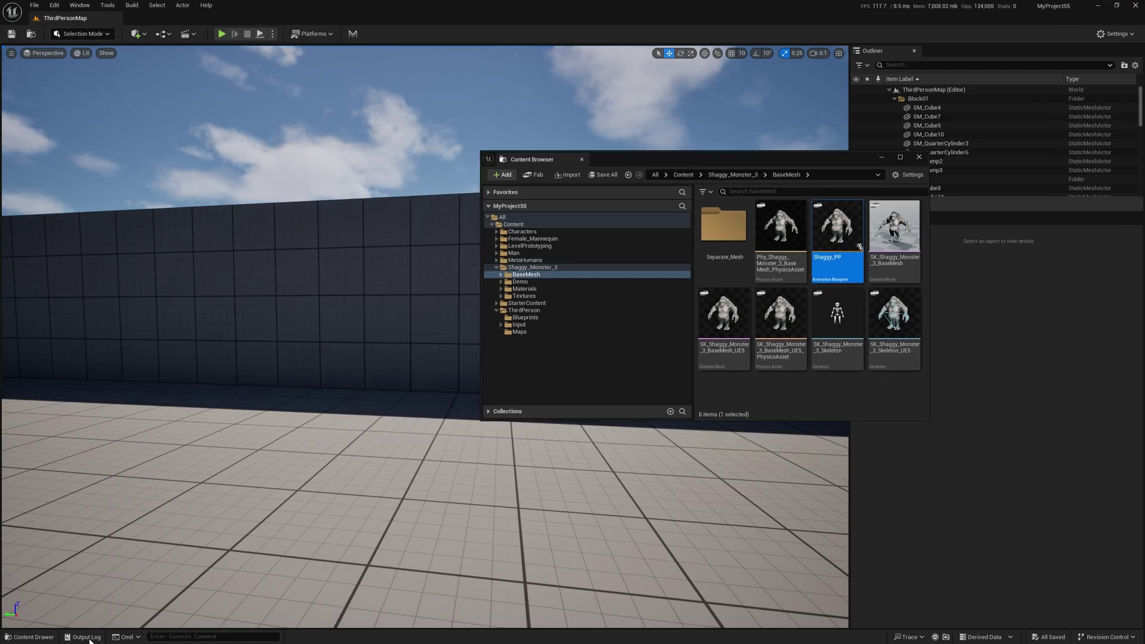
pyautogui.click(30, 637)
pyautogui.click(57, 538)
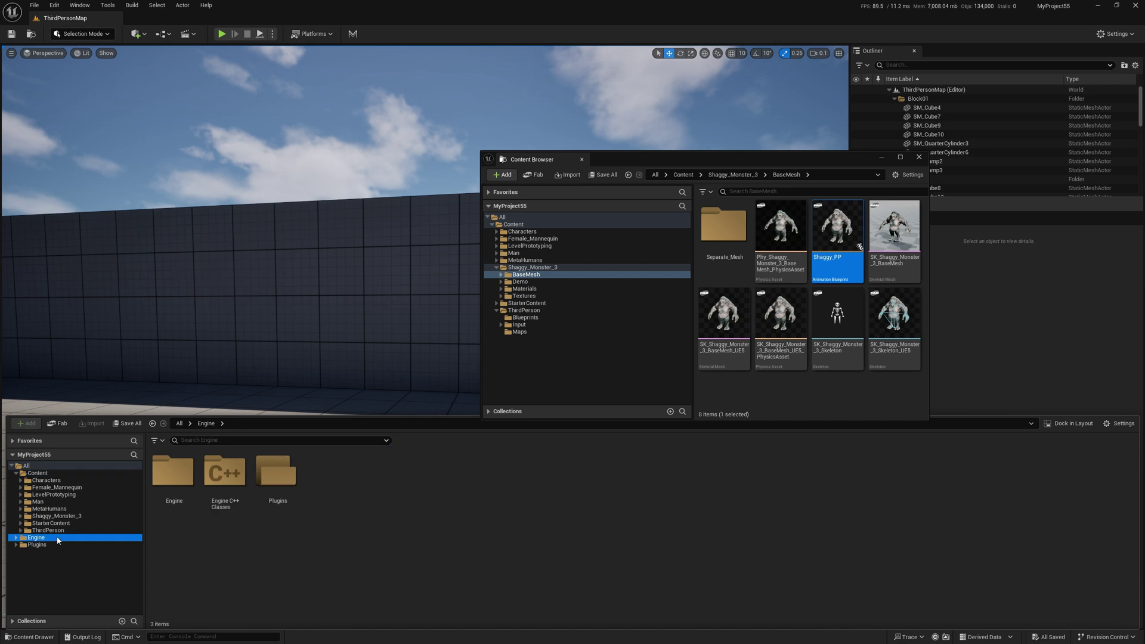
pyautogui.click(49, 531)
pyautogui.doubleClick(173, 471)
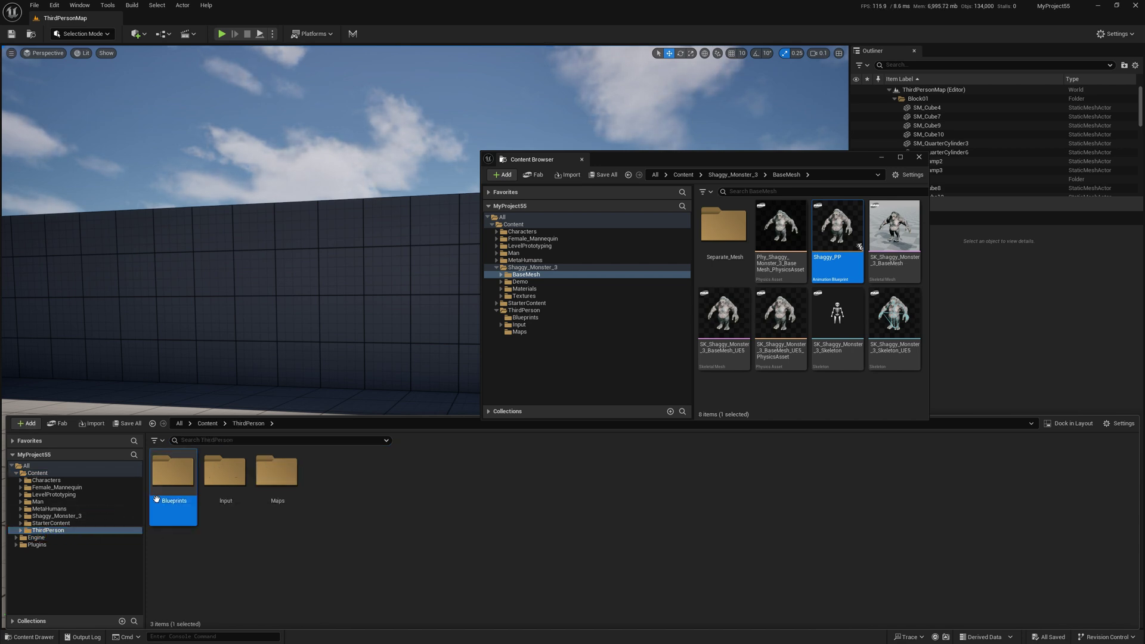
pyautogui.click(179, 474)
pyautogui.doubleClick(183, 473)
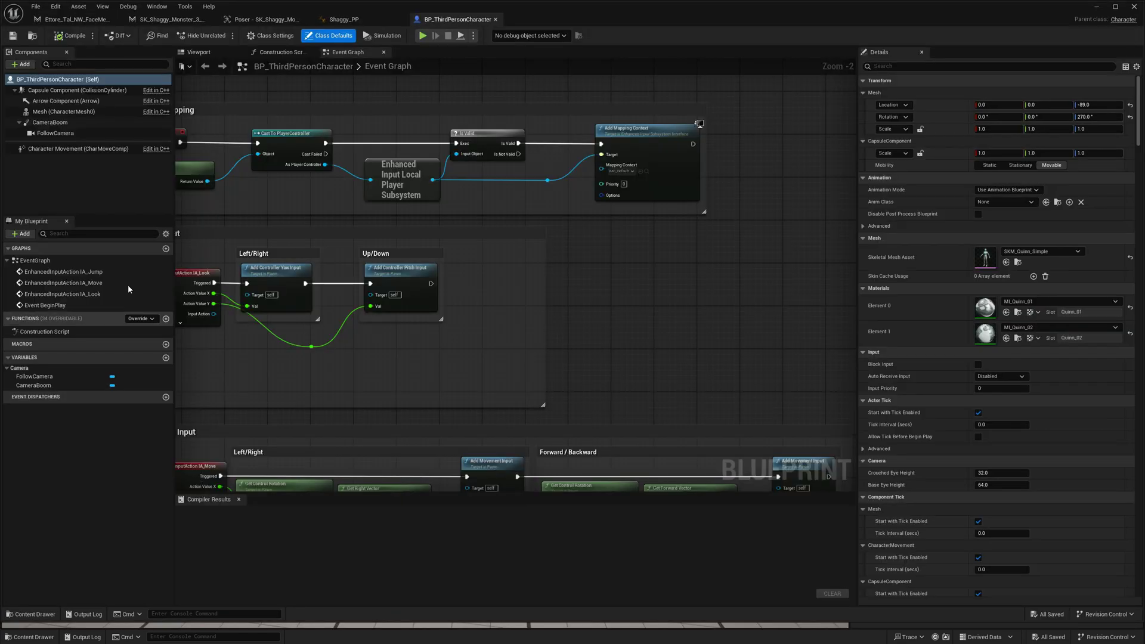
# Step: Assign SK_Shaggy_Monster_3_BaseMesh_UE5 as the character Mesh component's skeletal mesh, and compile and save the blueprint
pyautogui.click(58, 111)
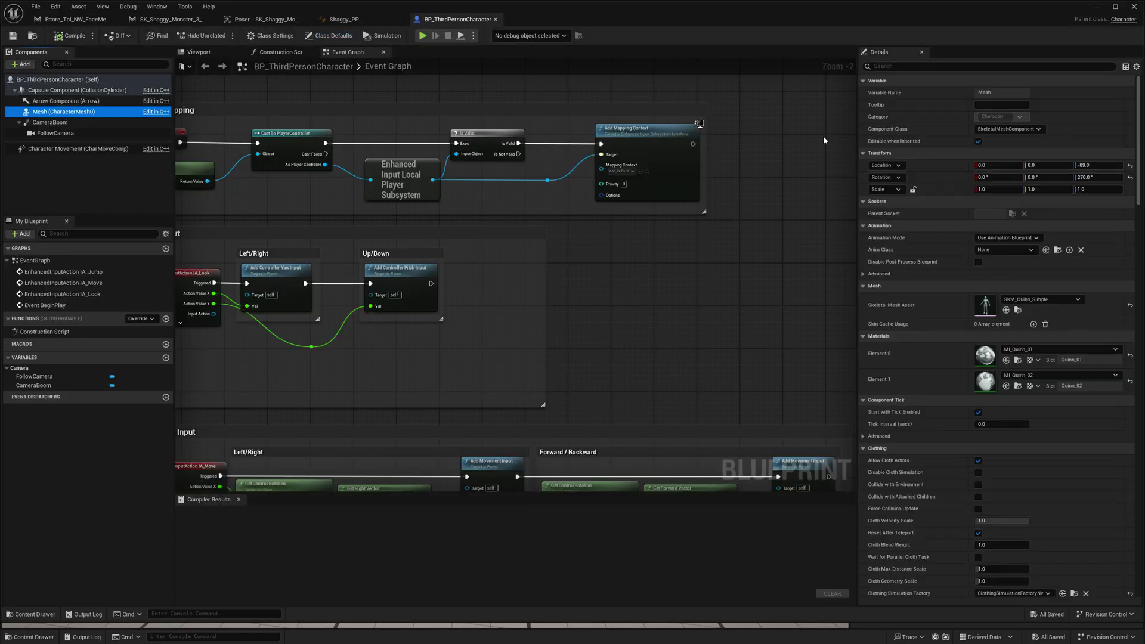
pyautogui.click(1023, 298)
pyautogui.write('shaggy')
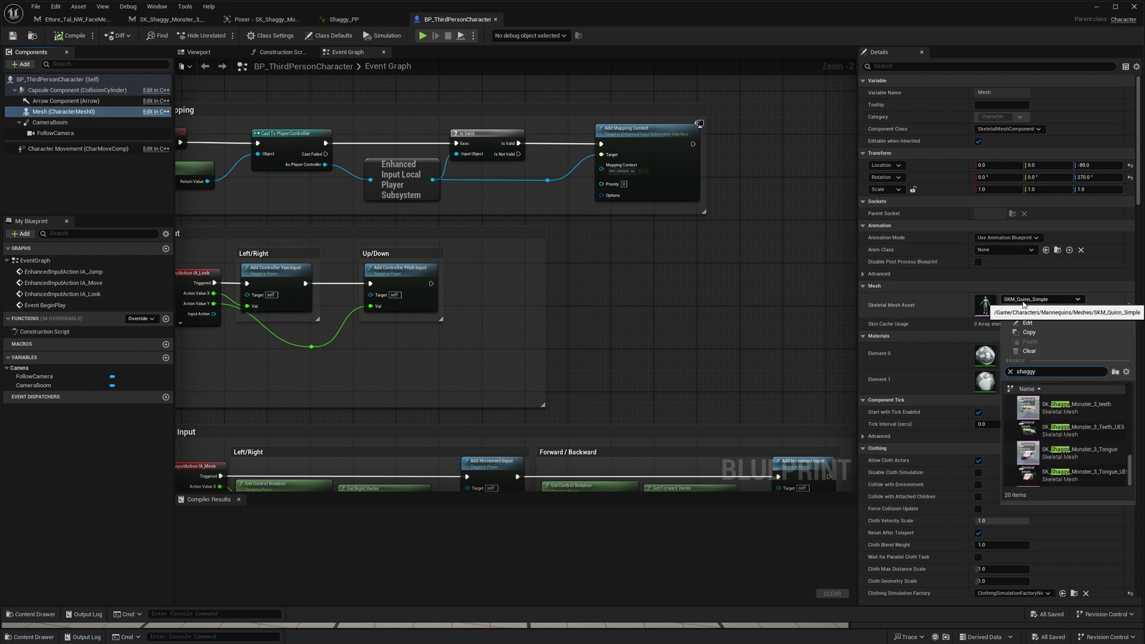
pyautogui.scroll(-2, 1101, 438)
pyautogui.scroll(2, 1092, 451)
pyautogui.click(1078, 428)
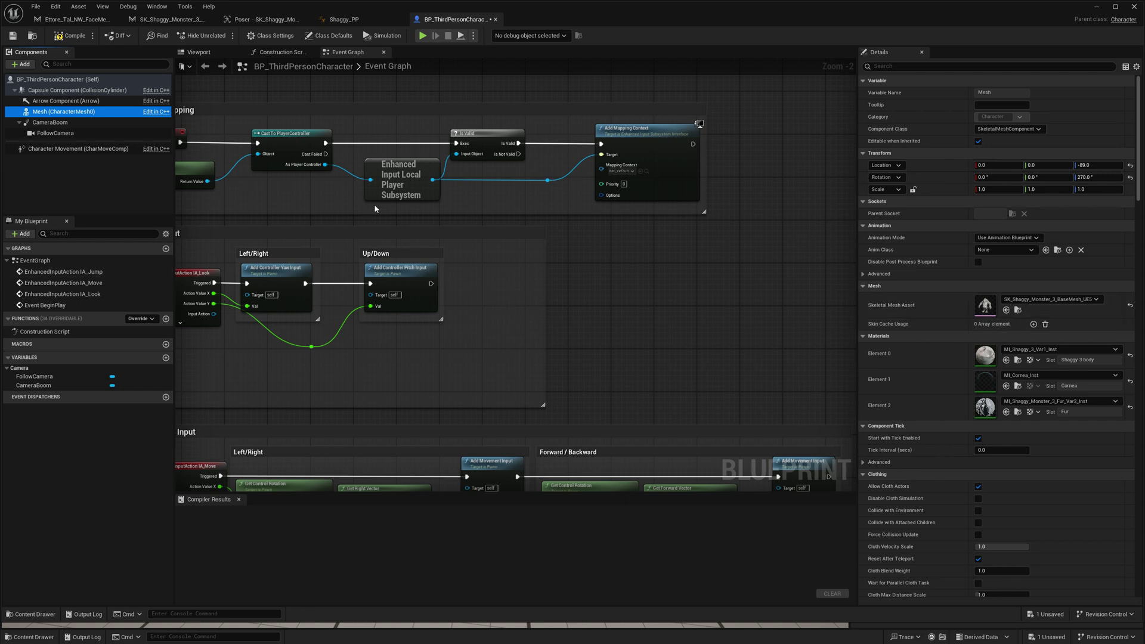
pyautogui.click(71, 38)
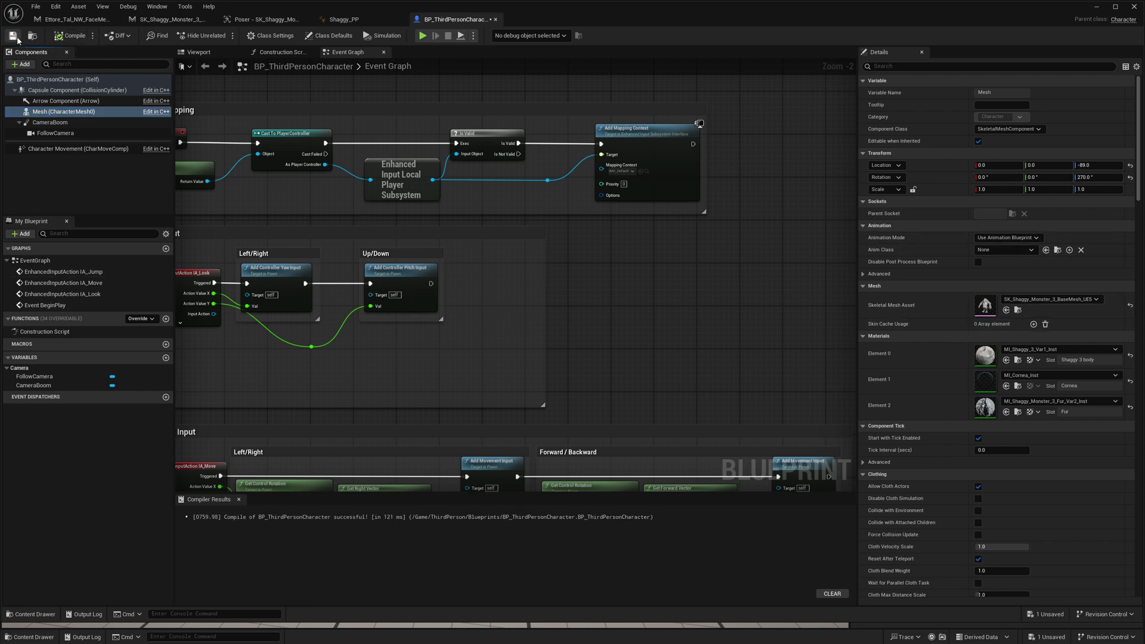
# Step: Place BP_ThirdPersonCharacter on the floor in front of the wall in ThirdPersonMap and close the floating Content Browser
pyautogui.click(1095, 8)
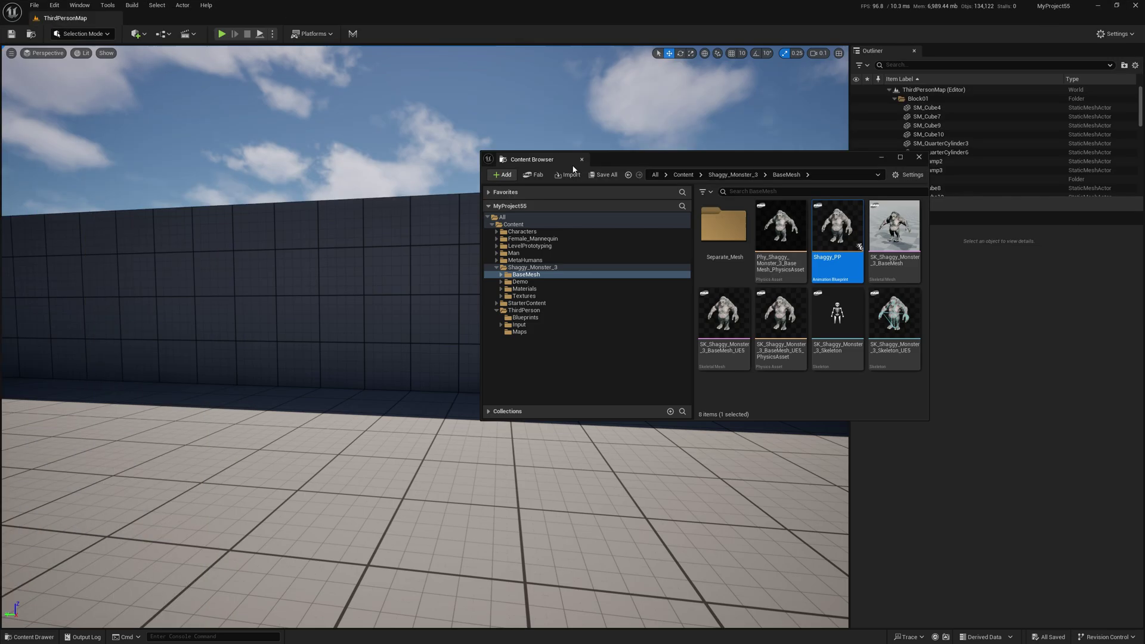
pyautogui.click(525, 310)
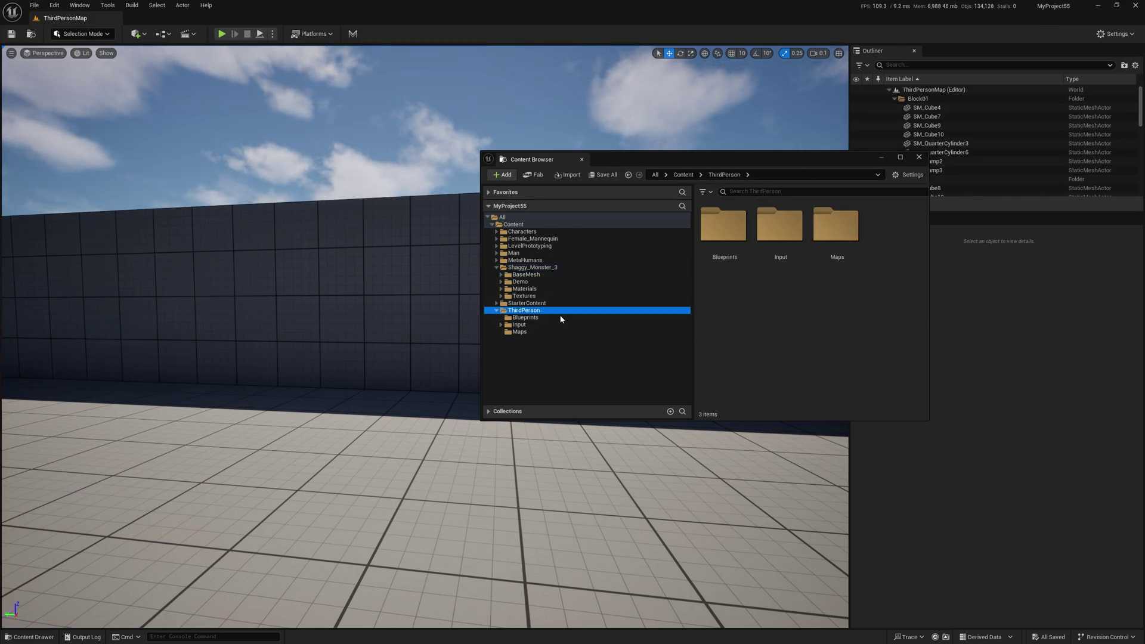
pyautogui.doubleClick(727, 250)
pyautogui.moveTo(441, 475); pyautogui.dragTo(432, 481)
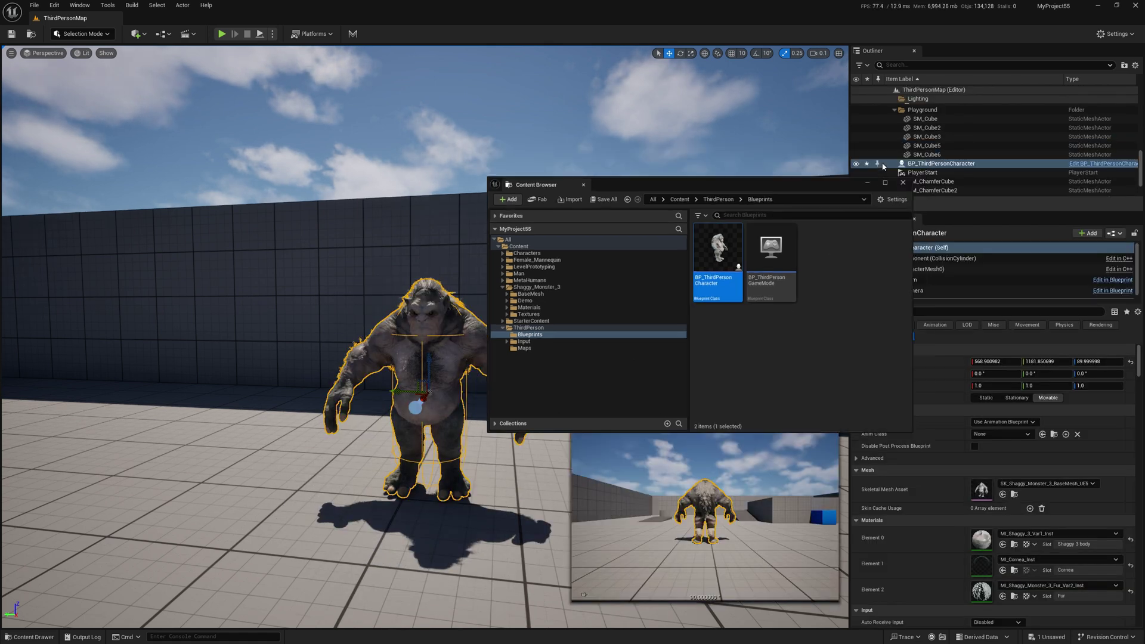
pyautogui.click(920, 157)
# Step: Create a Level Sequence with its default name in the Content folder and save all modified assets
pyautogui.click(30, 637)
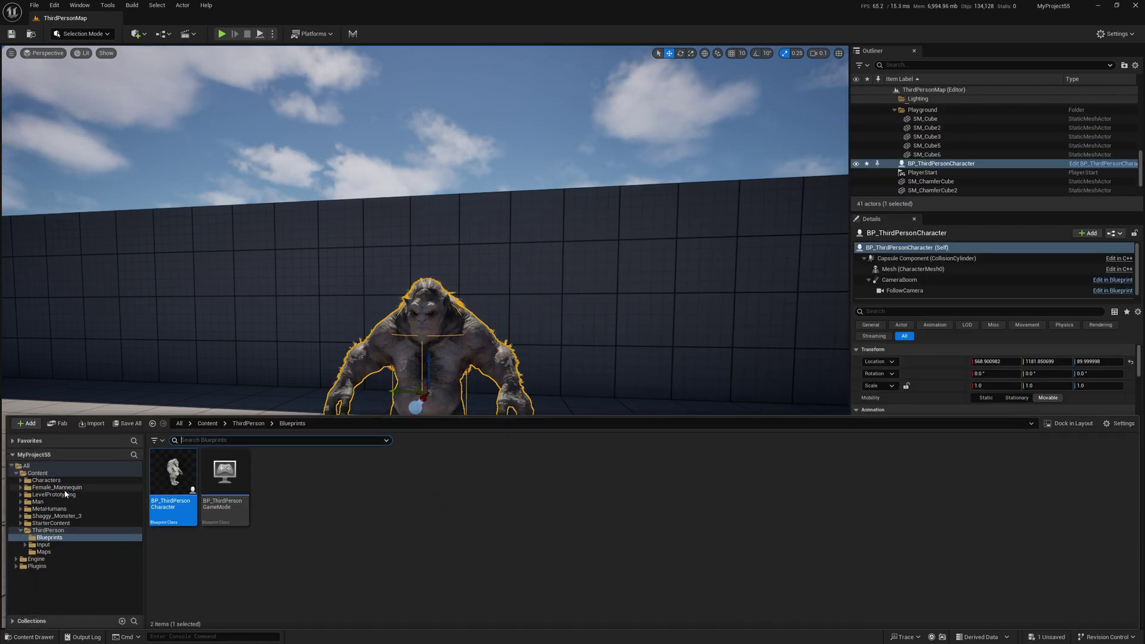
pyautogui.click(37, 473)
pyautogui.rightClick(616, 588)
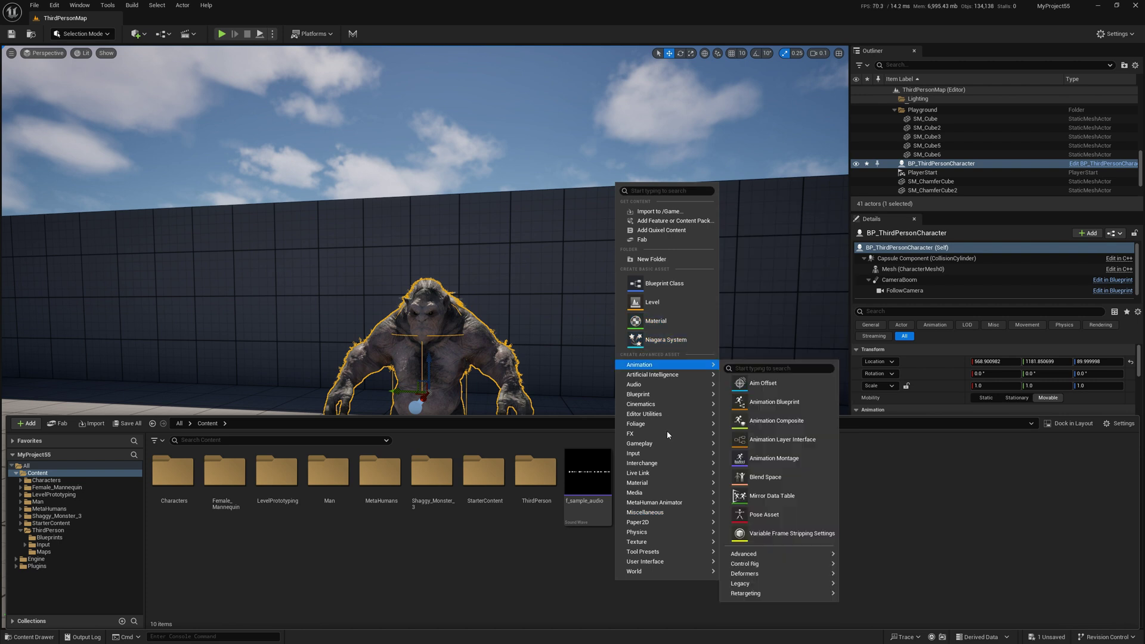
pyautogui.click(753, 432)
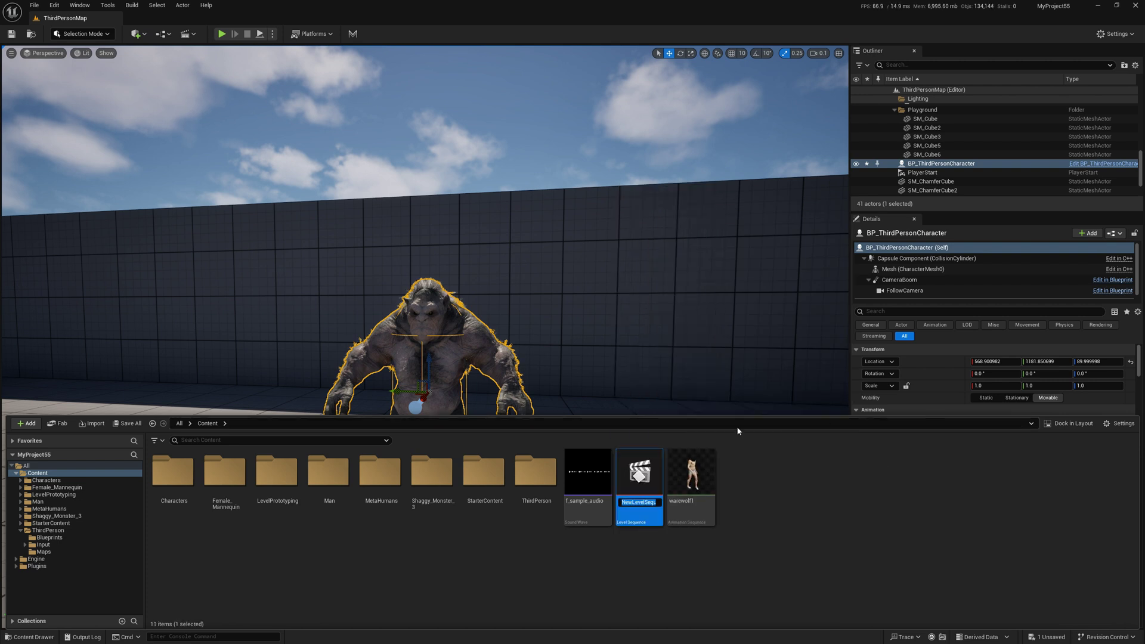
pyautogui.click(127, 423)
pyautogui.click(645, 428)
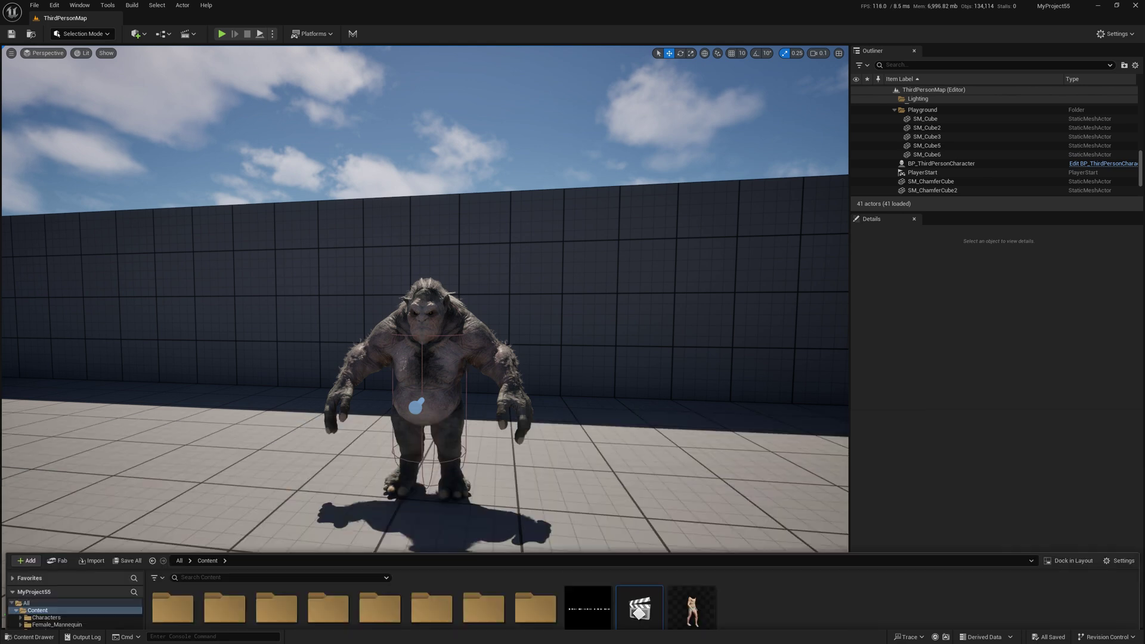
# Step: Open NewLevelSequence in Sequencer and add the BP_ThirdPersonCharacter actor to it
pyautogui.moveTo(477, 269); pyautogui.dragTo(469, 269, button='right')
pyautogui.click(45, 638)
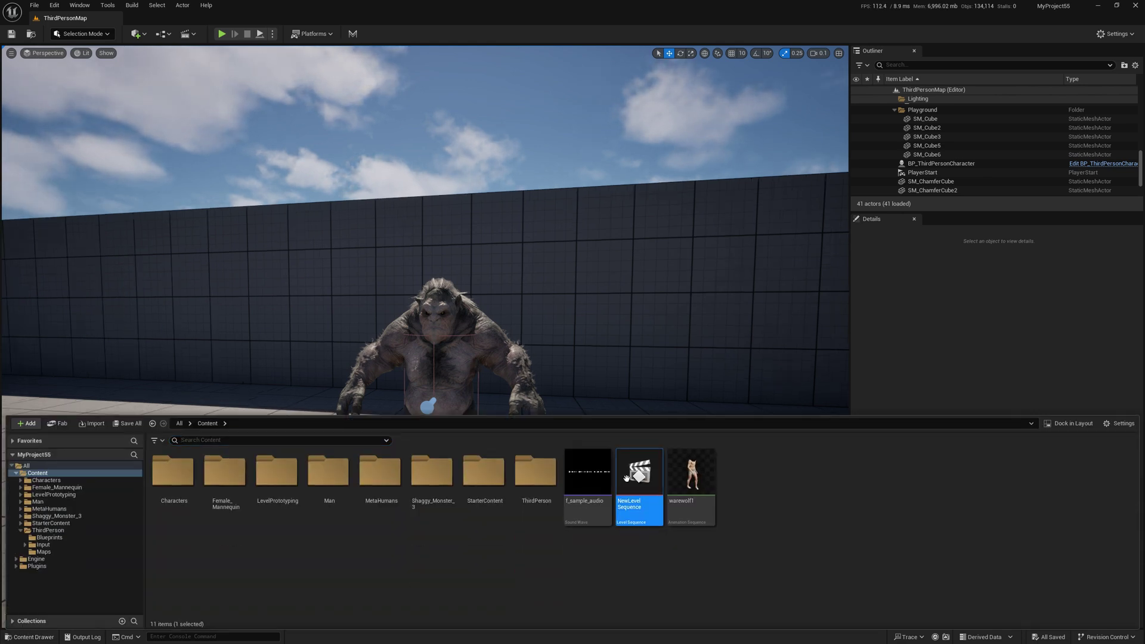
pyautogui.doubleClick(639, 498)
pyautogui.click(23, 494)
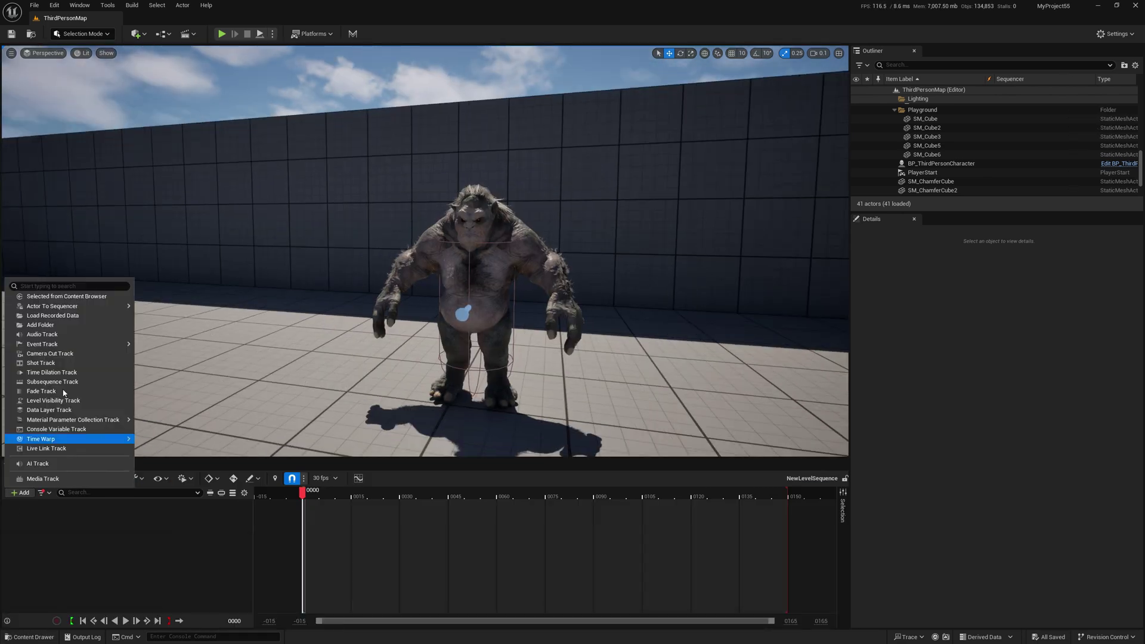
pyautogui.moveTo(67, 308)
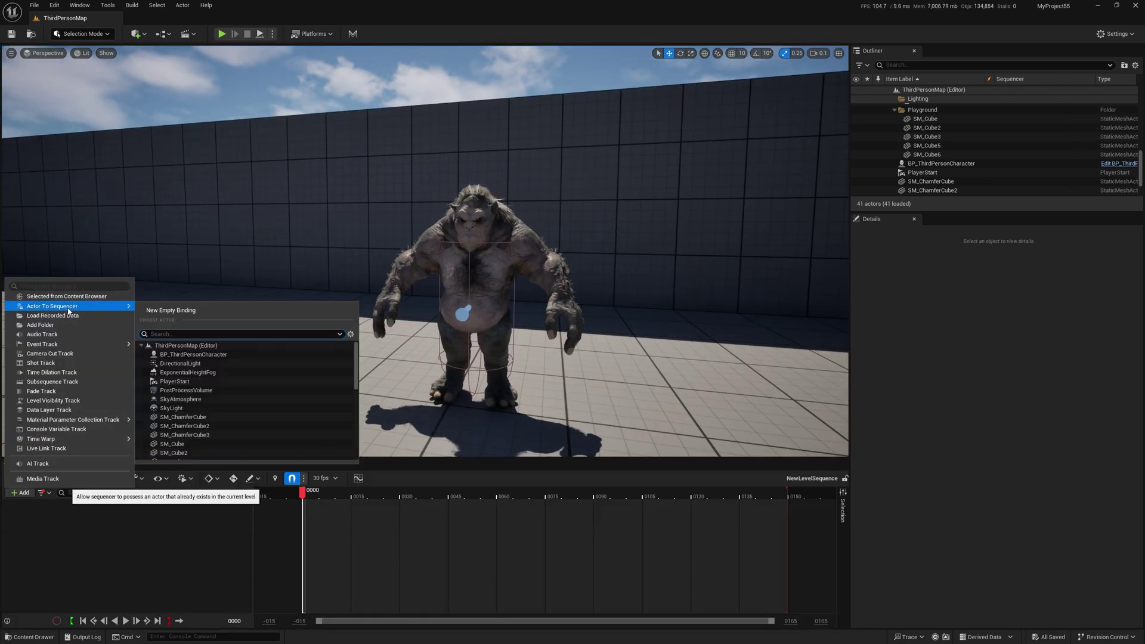
pyautogui.click(193, 355)
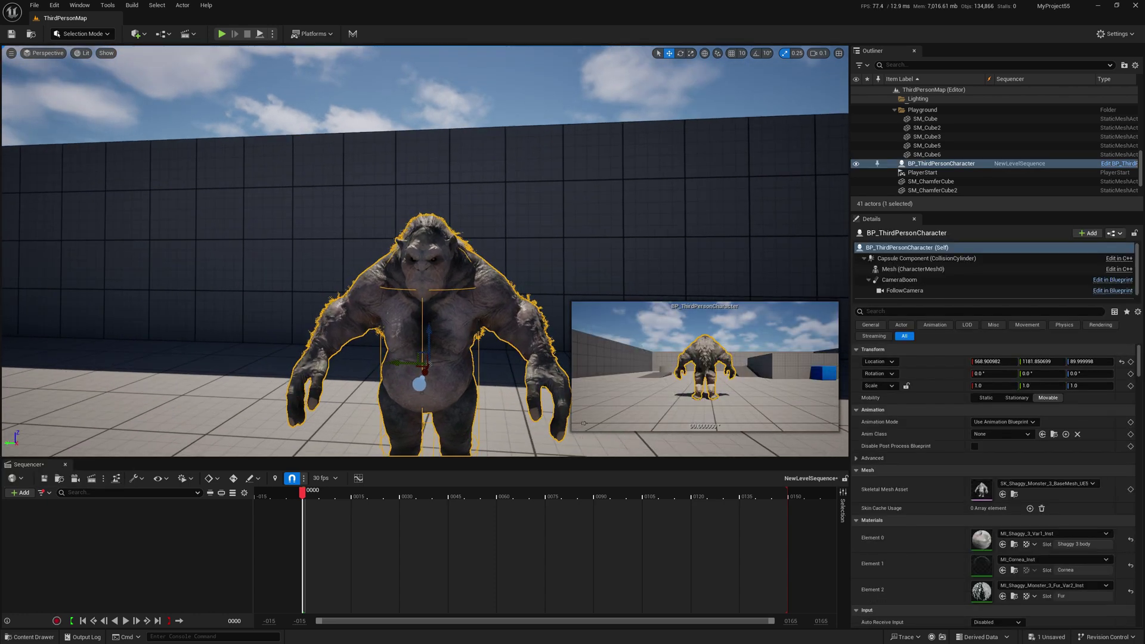
# Step: Select the placed character's Mesh component and open its assigned skeletal mesh asset for editing
pyautogui.scroll(5, 504, 271)
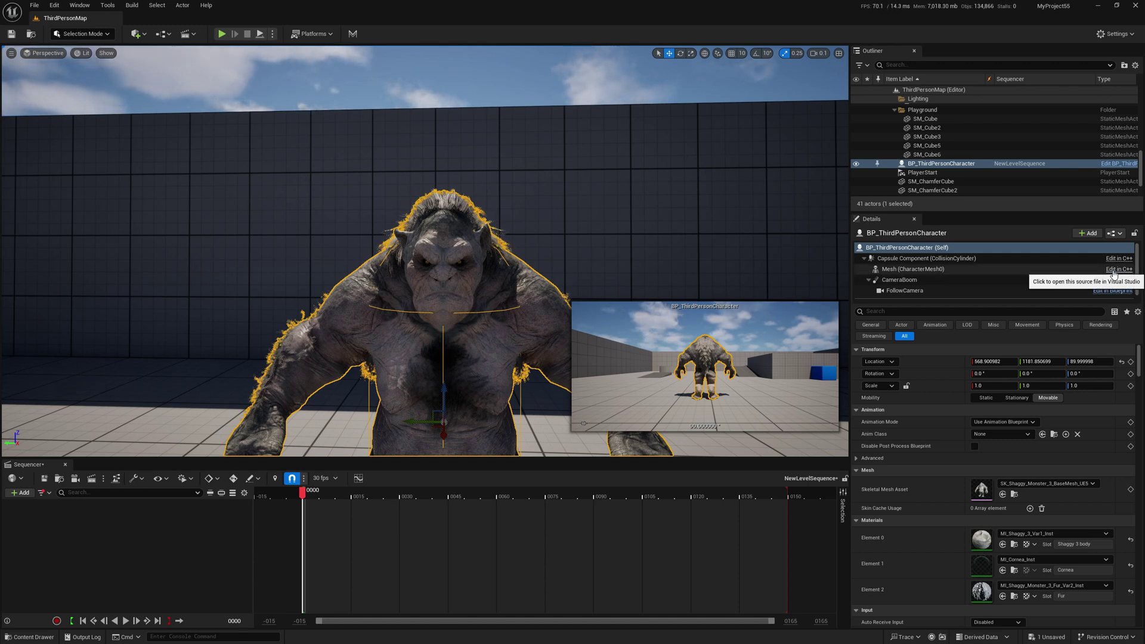
pyautogui.click(967, 269)
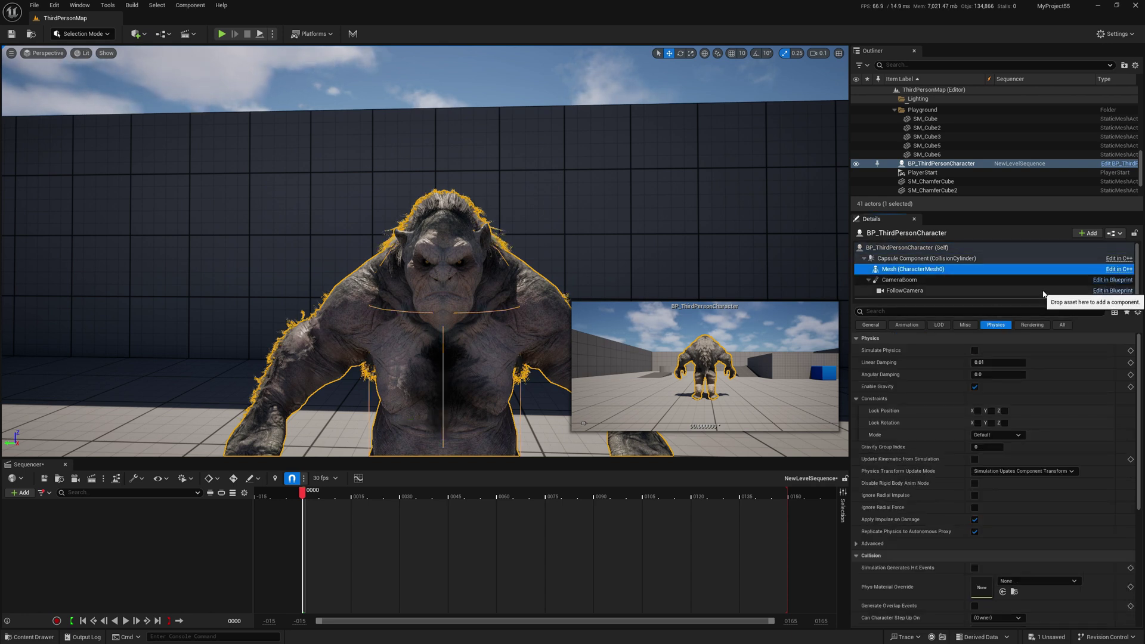
pyautogui.scroll(-5, 989, 462)
pyautogui.scroll(5, 984, 459)
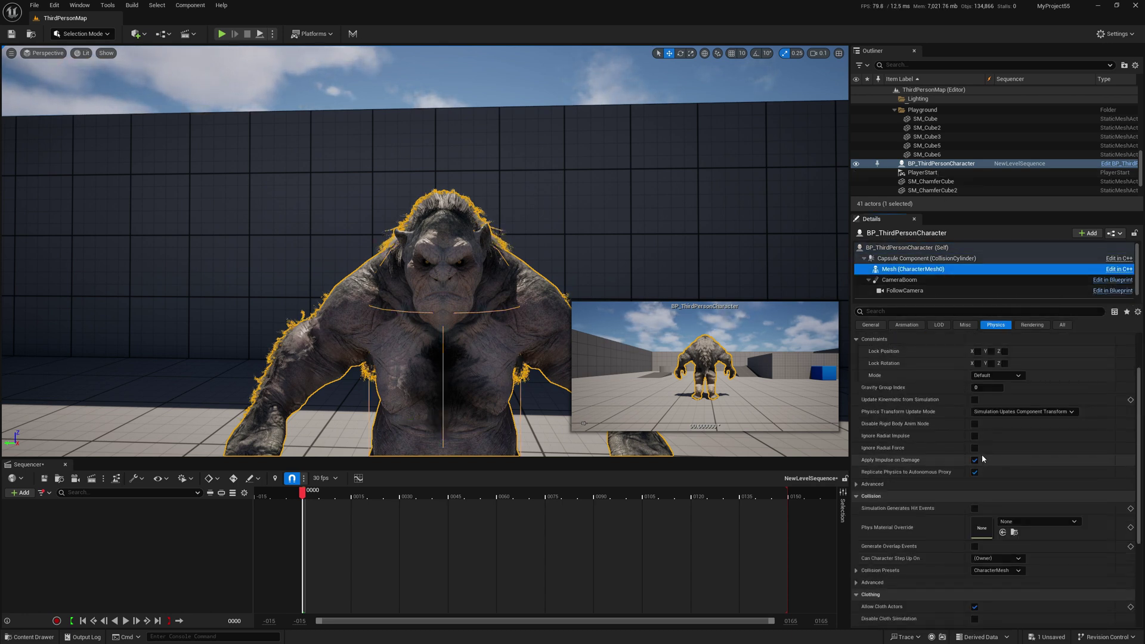
pyautogui.click(876, 328)
pyautogui.doubleClick(986, 404)
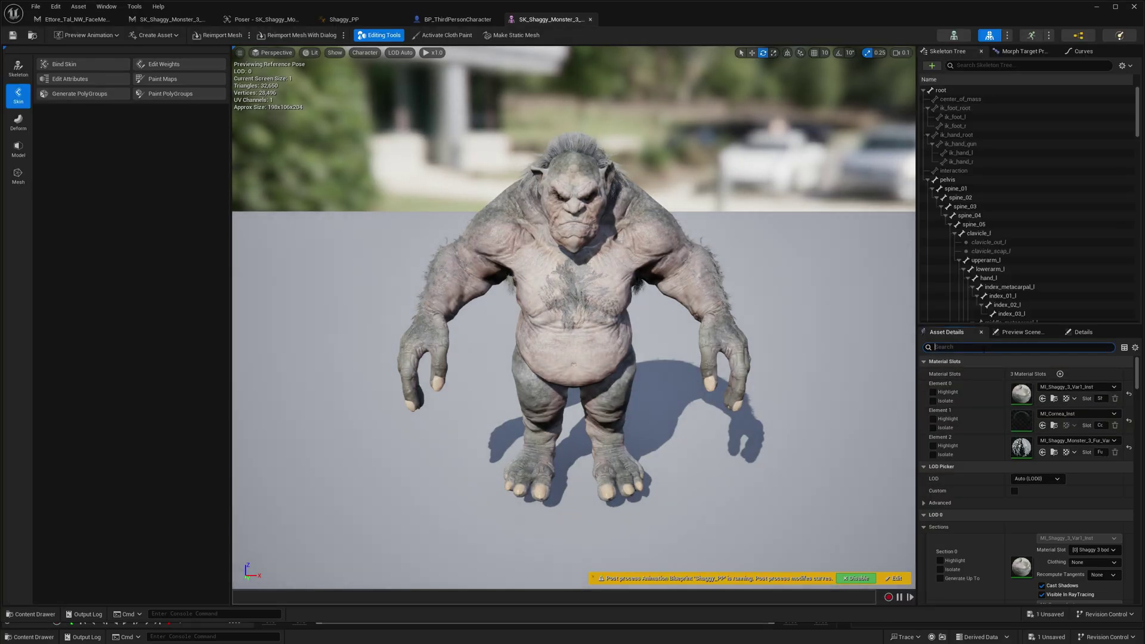
# Step: Set the skeletal mesh's Default Animating Rig to Face_ControlBoard_CtrlRig
pyautogui.click(983, 349)
pyautogui.write('defau')
pyautogui.click(1077, 374)
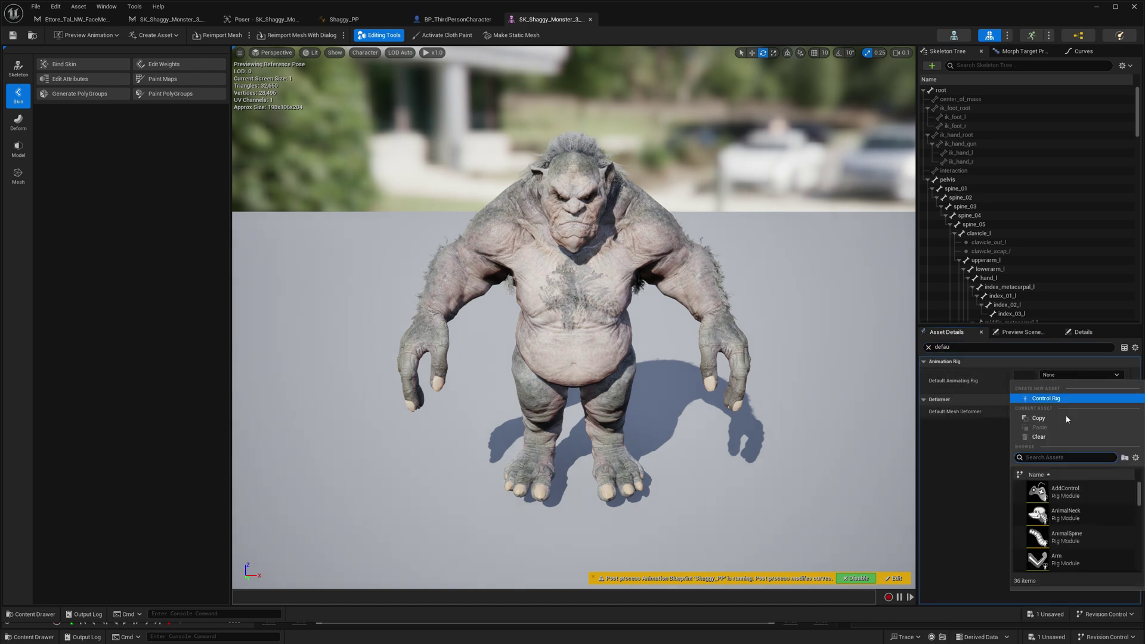
pyautogui.write('face')
pyautogui.click(1081, 496)
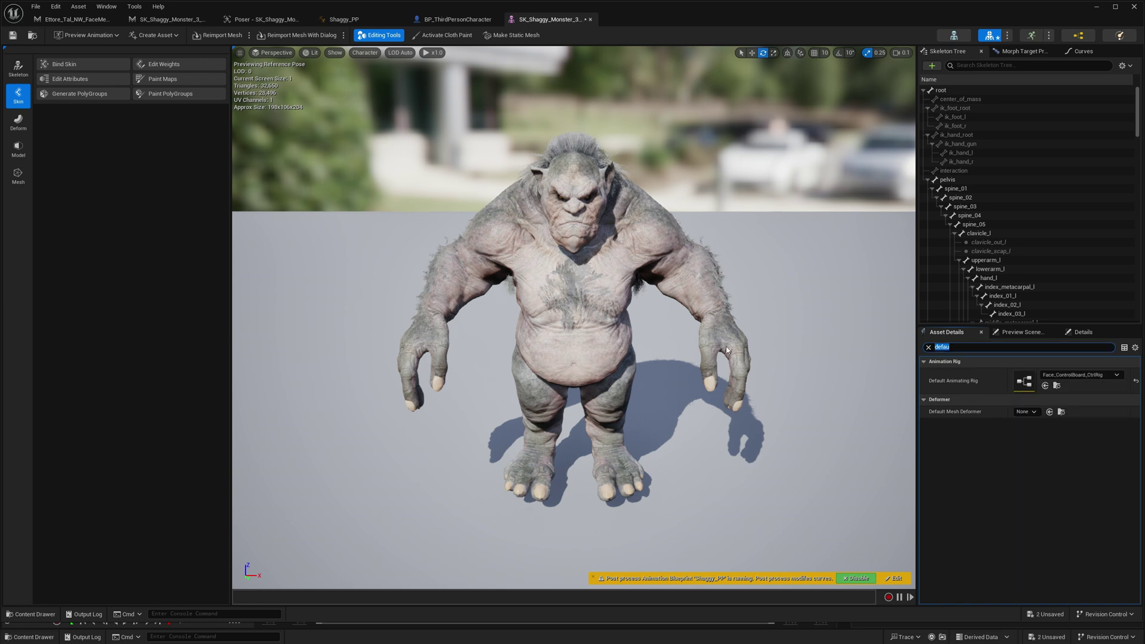
# Step: Save the monster's skeletal mesh, close its editor, and minimise the asset window to return to the level
pyautogui.click(13, 37)
pyautogui.click(590, 20)
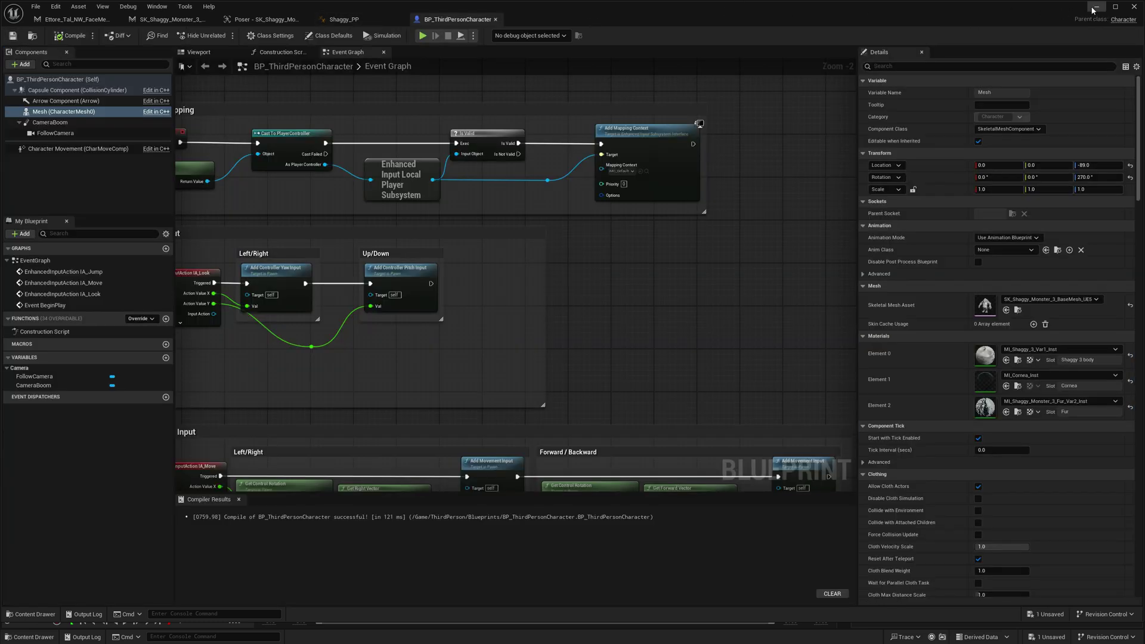
pyautogui.click(1095, 7)
# Step: Delete the placed BP_ThirdPersonCharacter actor from the level
pyautogui.click(21, 493)
pyautogui.moveTo(65, 306)
pyautogui.click(981, 165)
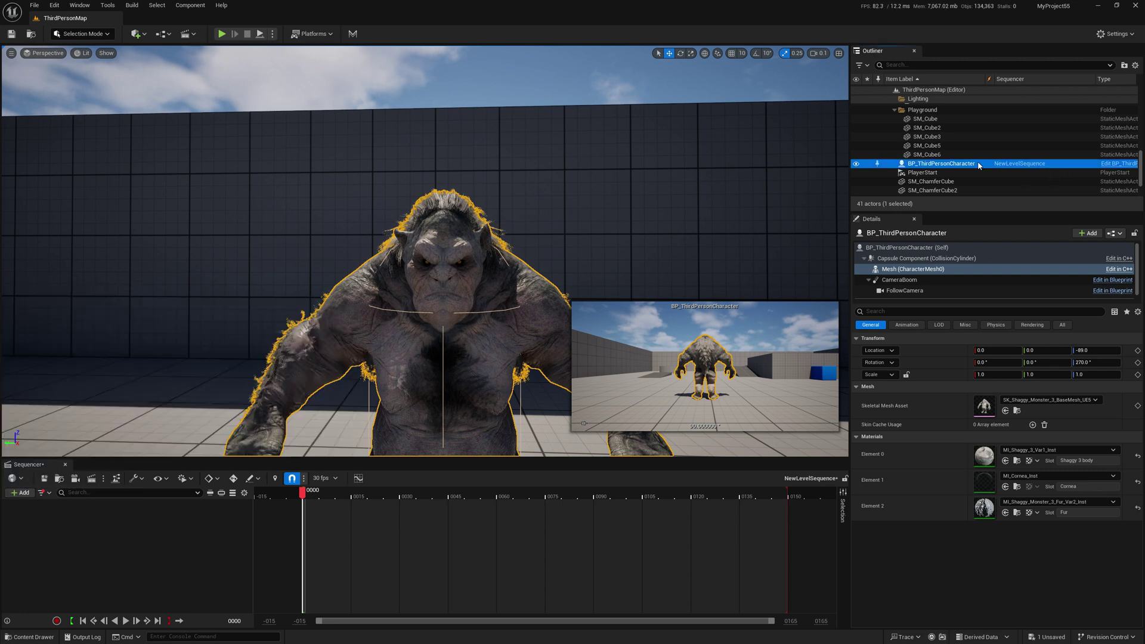
pyautogui.click(939, 166)
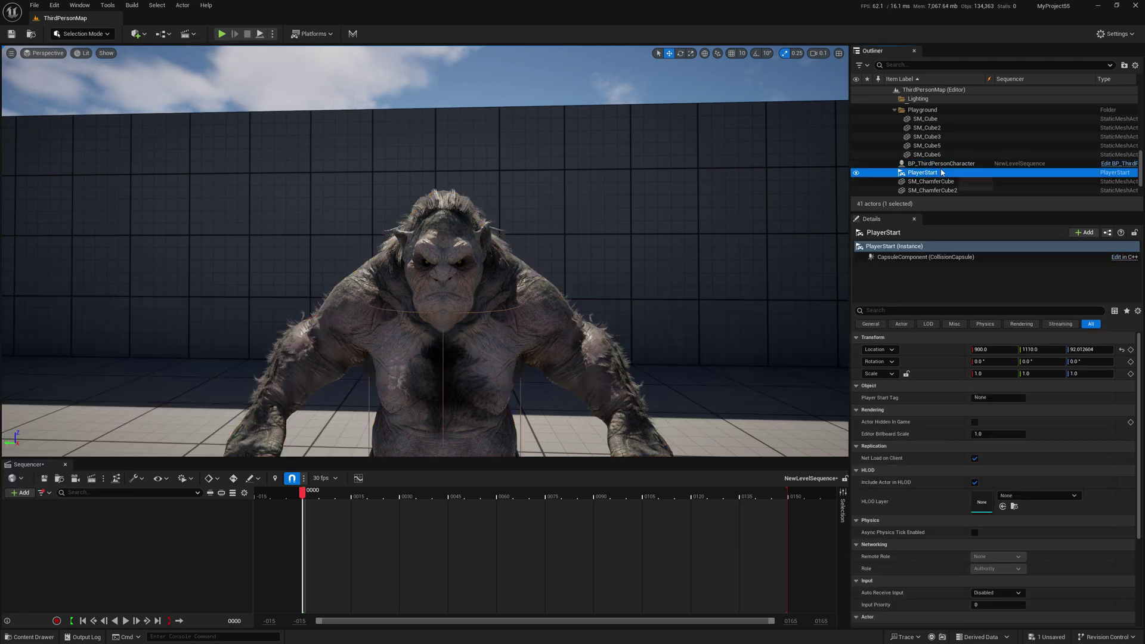
pyautogui.press('Delete')
pyautogui.click(665, 356)
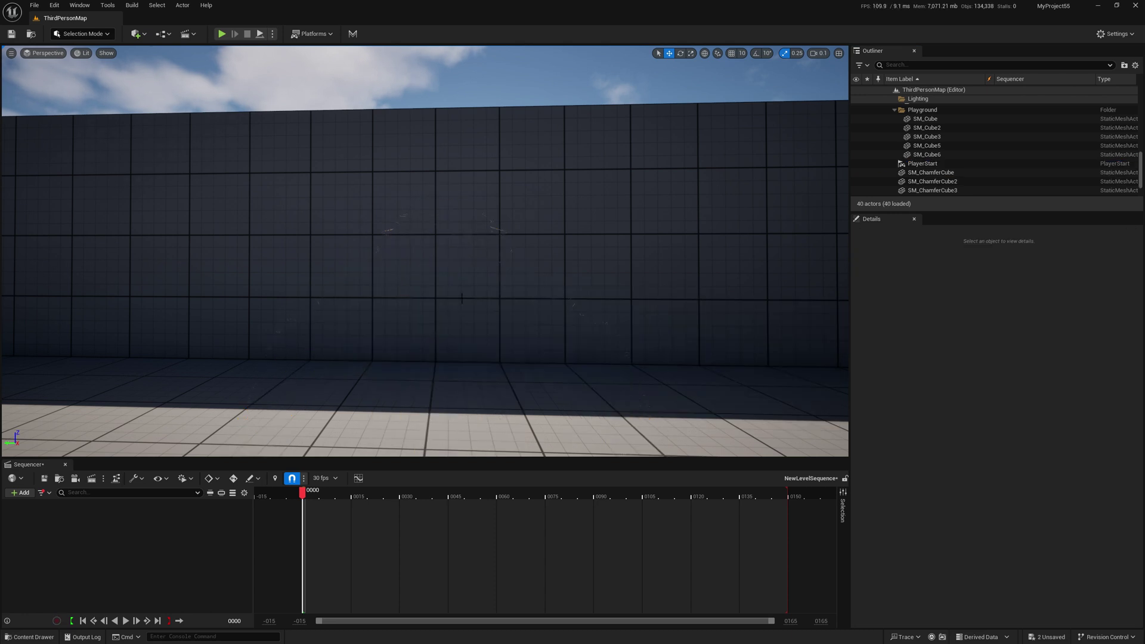
# Step: Place a new BP_ThirdPersonCharacter from the ThirdPerson/Blueprints folder in front of the wall in the level
pyautogui.click(48, 638)
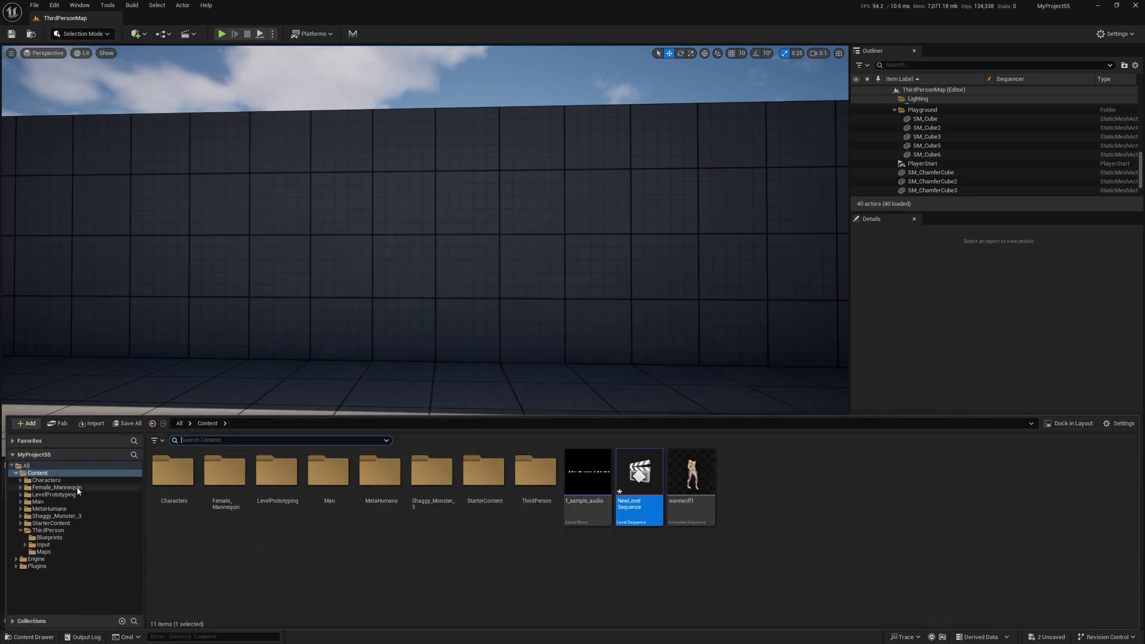
pyautogui.click(57, 481)
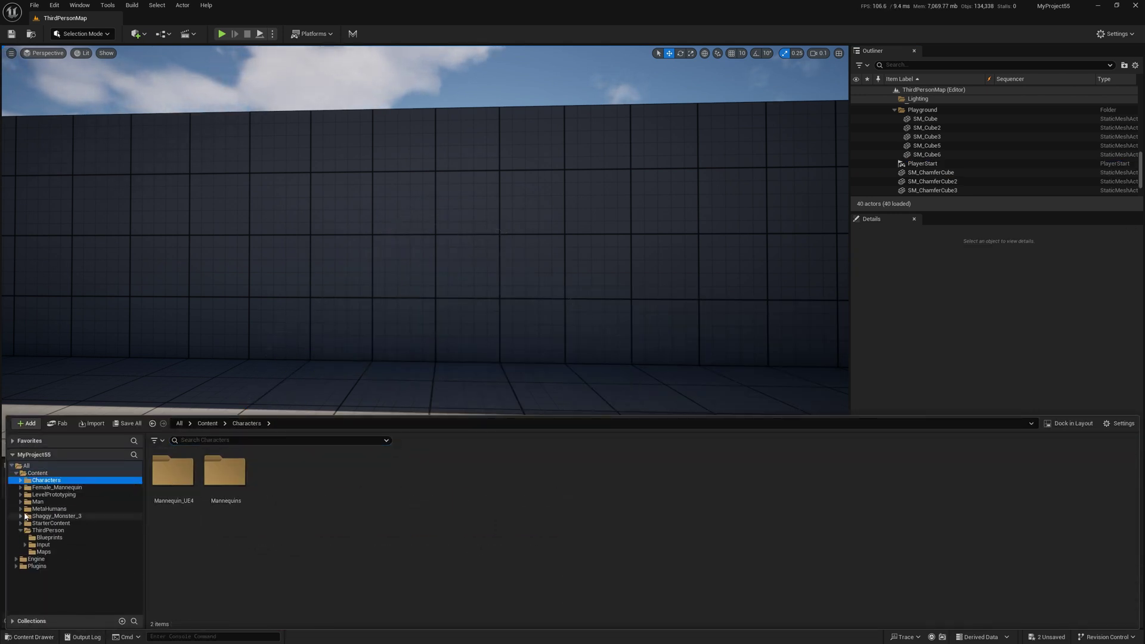
pyautogui.click(56, 538)
pyautogui.click(173, 473)
pyautogui.moveTo(173, 475); pyautogui.dragTo(437, 446)
# Step: Add the new BP_ThirdPersonCharacter actor to the level sequence so it brings in its default face control rig
pyautogui.click(21, 492)
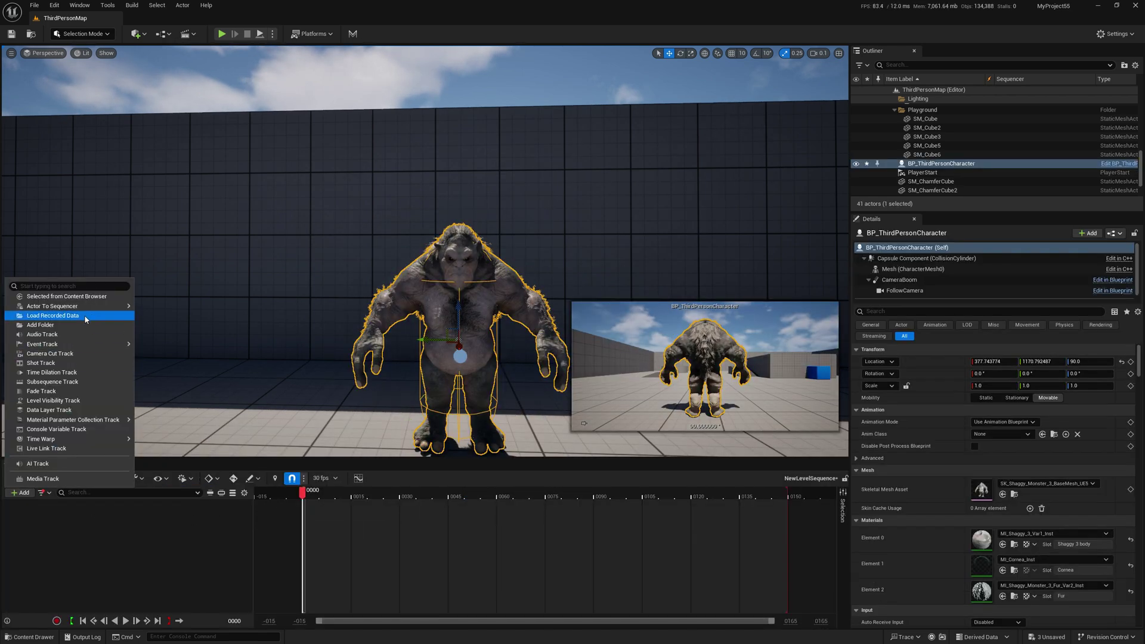
pyautogui.moveTo(60, 306)
pyautogui.click(189, 364)
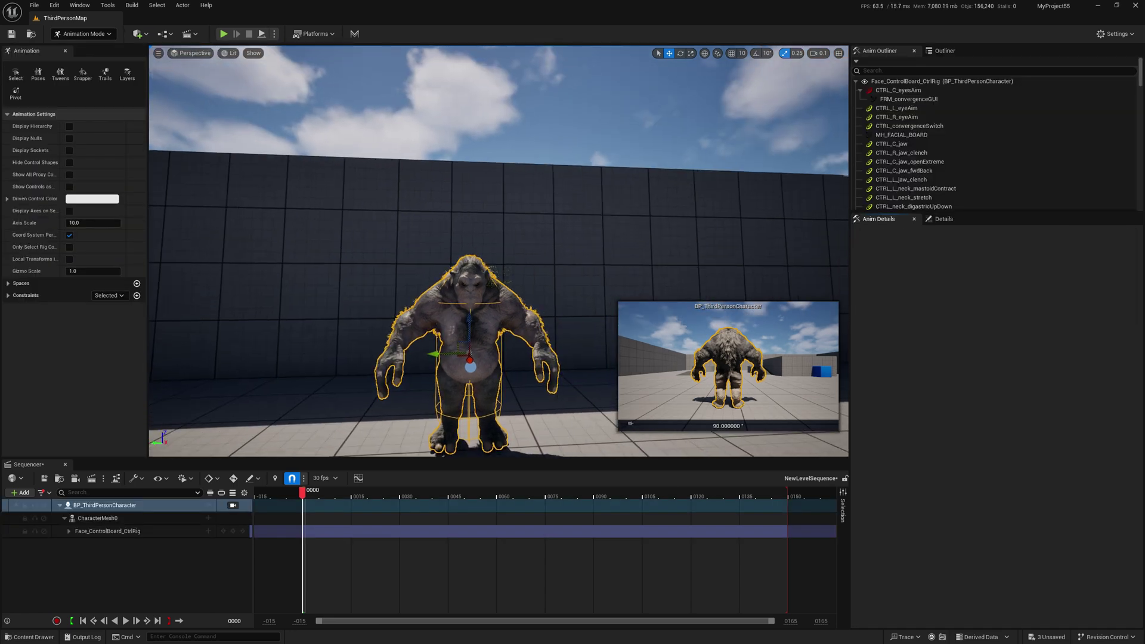
# Step: Pose the monster's jaw with CTRL_C_jaw at about 0.75, 0.27 and test the left mouth controls on the face board
pyautogui.press('w')
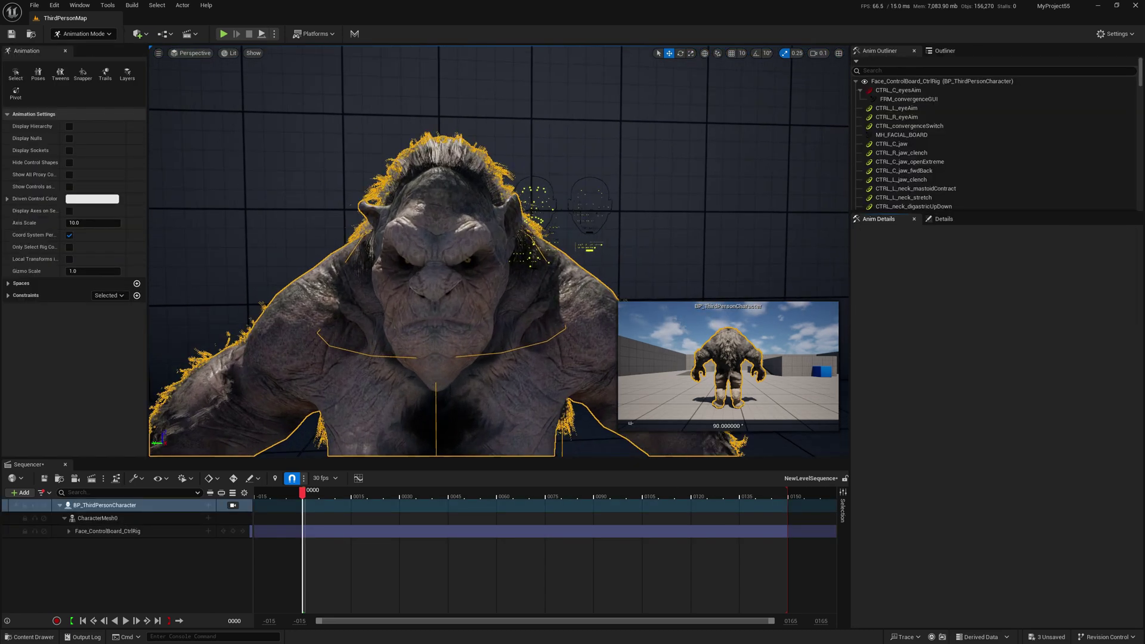
pyautogui.press('s')
pyautogui.press('w')
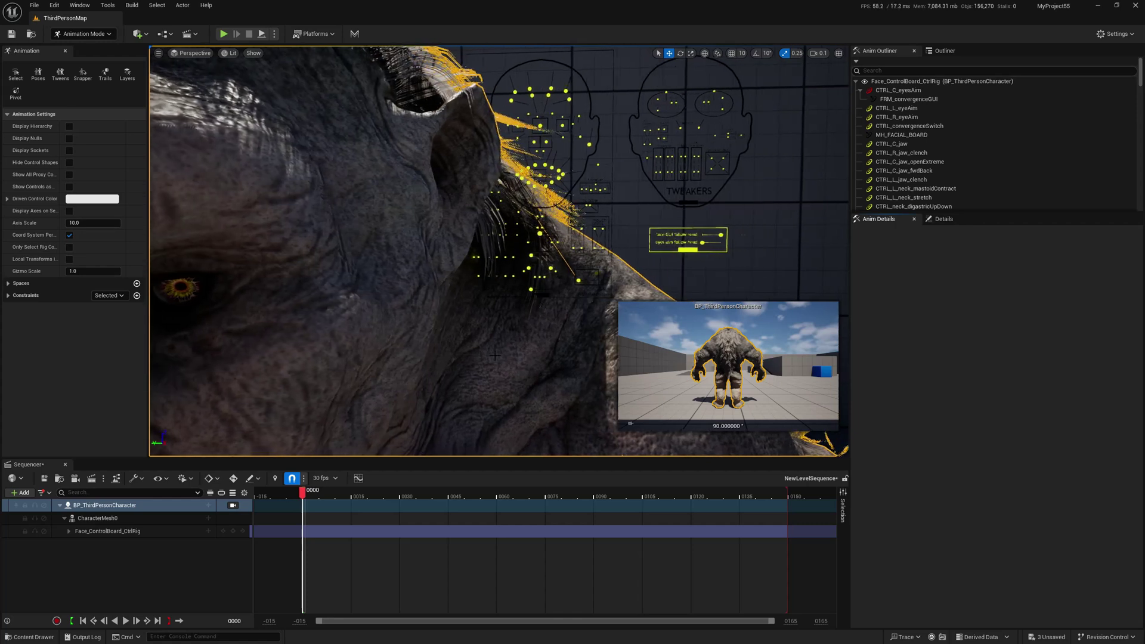
pyautogui.press('s')
pyautogui.moveTo(534, 233); pyautogui.dragTo(550, 230, button='right')
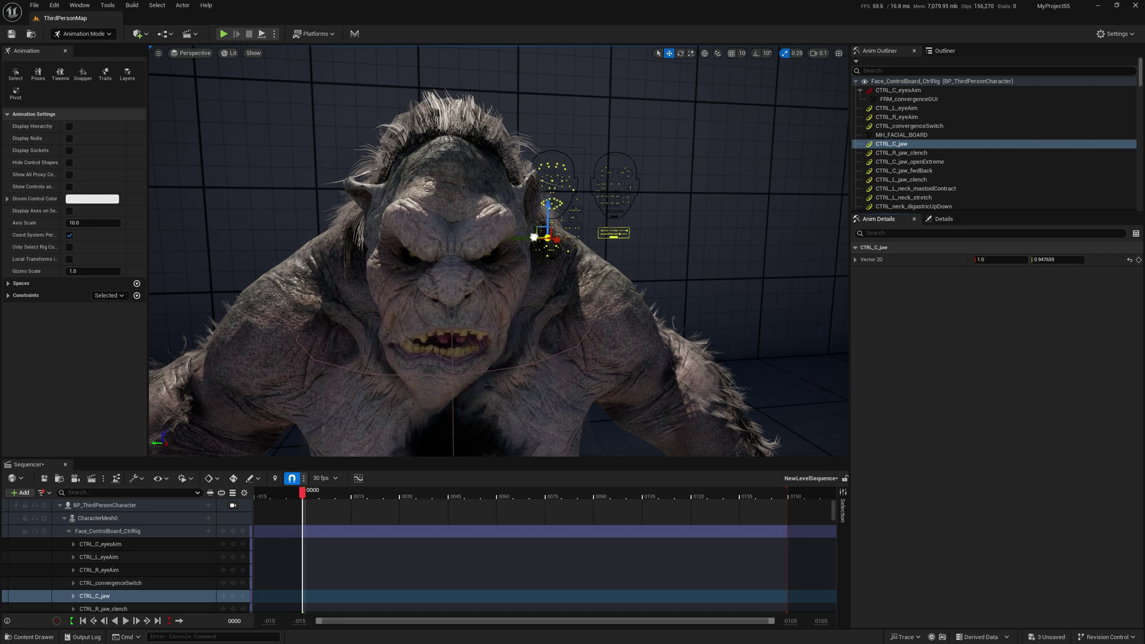
pyautogui.moveTo(584, 254); pyautogui.dragTo(558, 233)
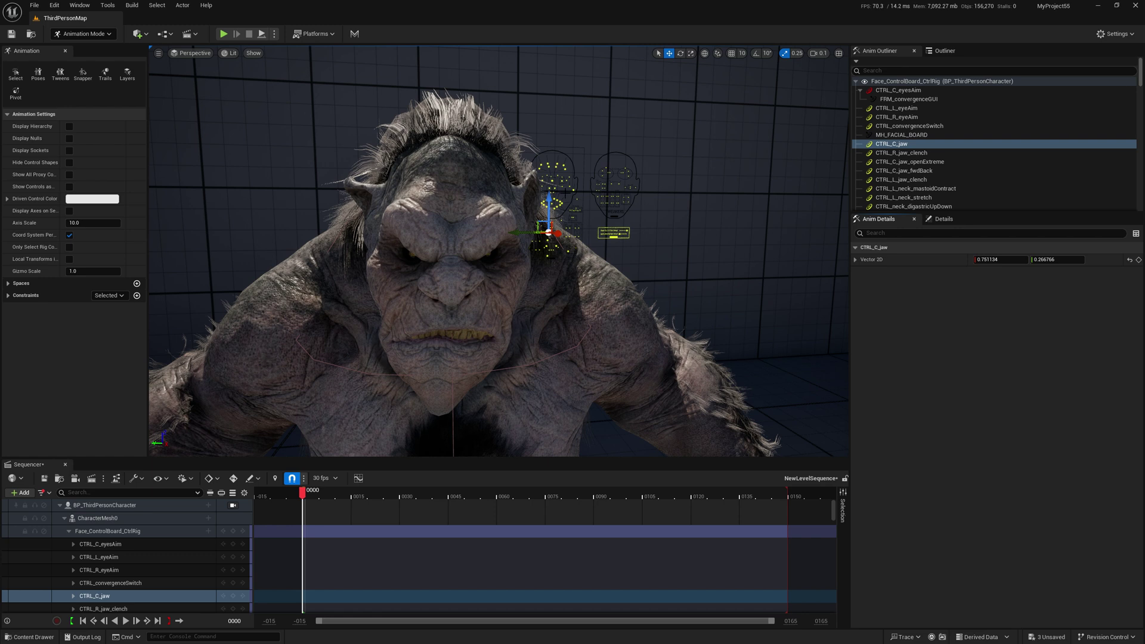
pyautogui.click(554, 201)
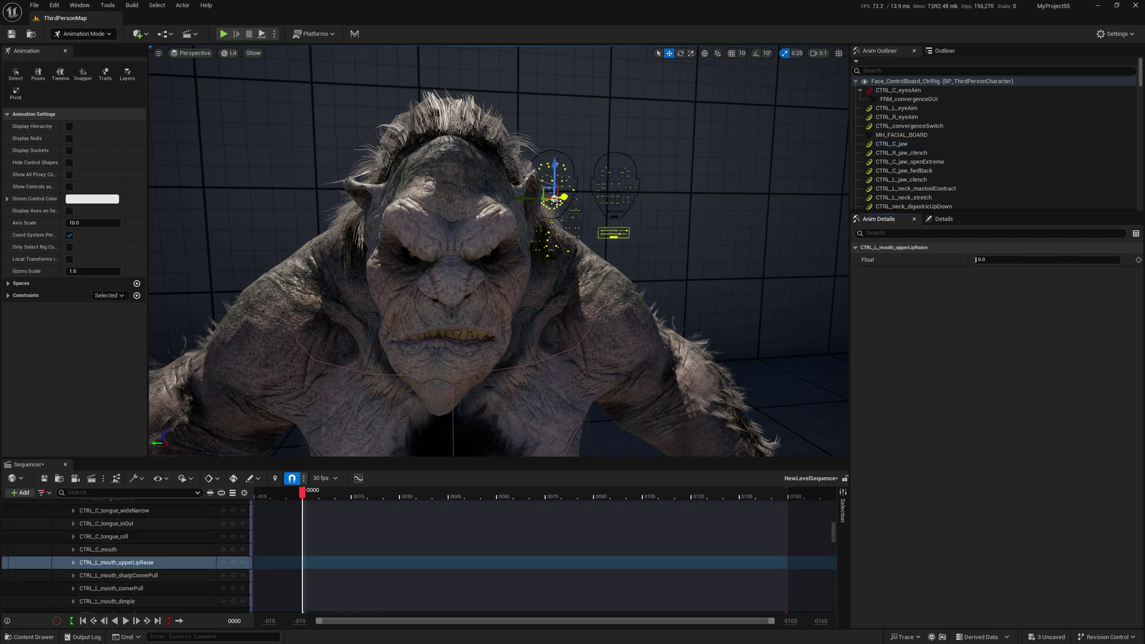
pyautogui.moveTo(555, 199); pyautogui.dragTo(564, 190)
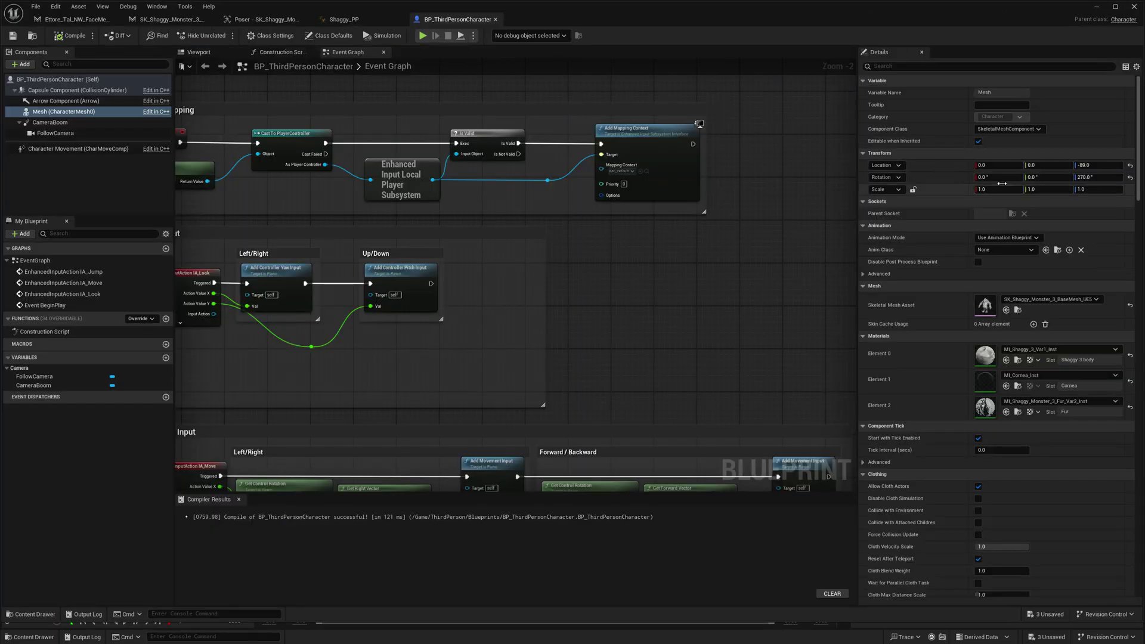
# Step: Open the MetaHuman face mesh's morph target editor and search its animation curves for "corner"
pyautogui.click(75, 20)
pyautogui.click(908, 360)
pyautogui.write('co')
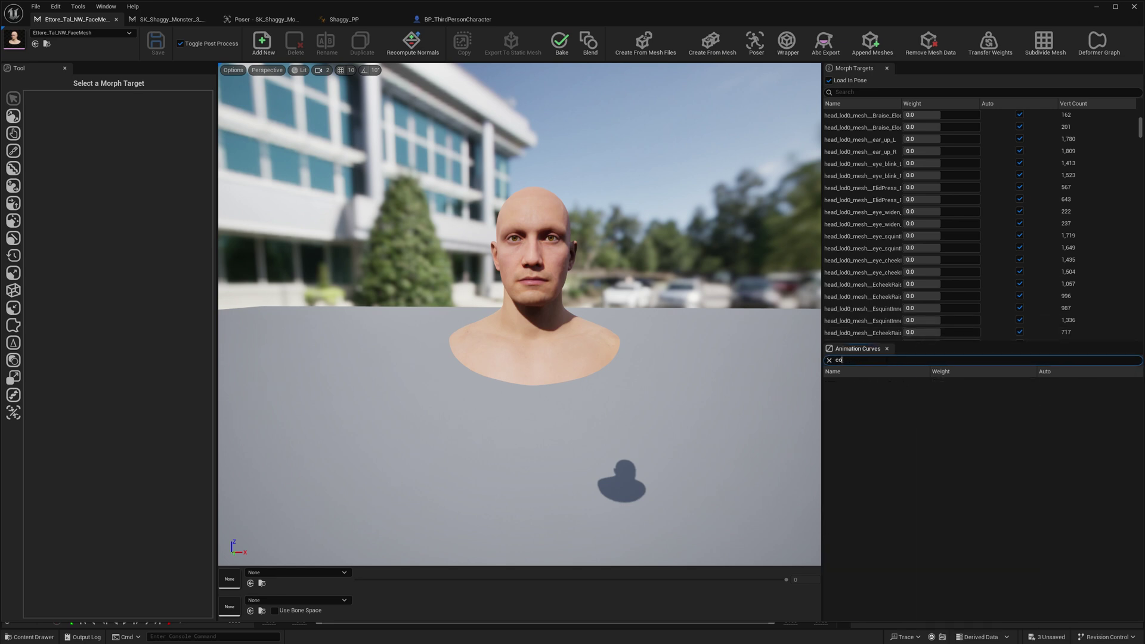
pyautogui.write('nerpurn')
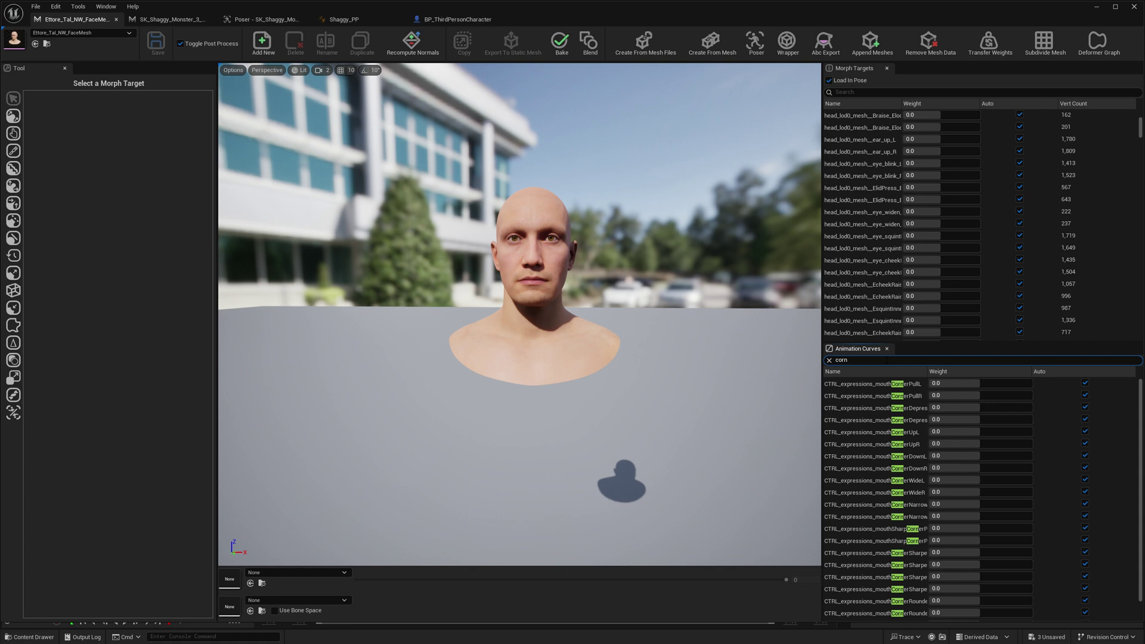
pyautogui.write('pu')
pyautogui.write('er')
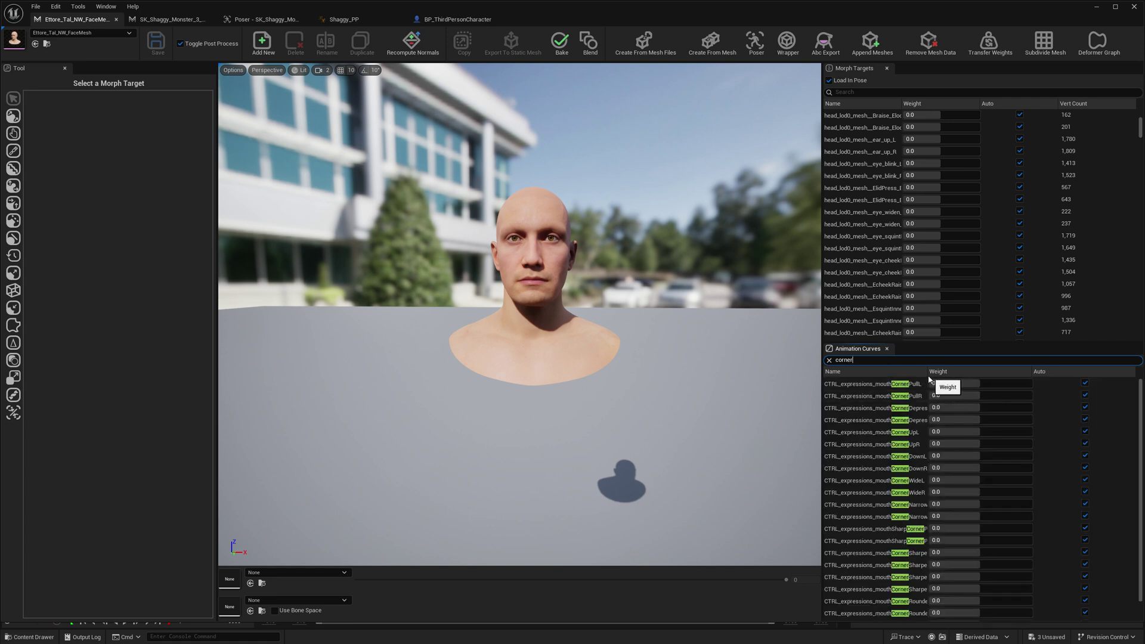
# Step: Widen the curve name column and copy the names of CTRL_expressions_mouthCornerPullL and CTRL_expressions_mouthCornerPullR
pyautogui.moveTo(929, 379); pyautogui.dragTo(983, 380)
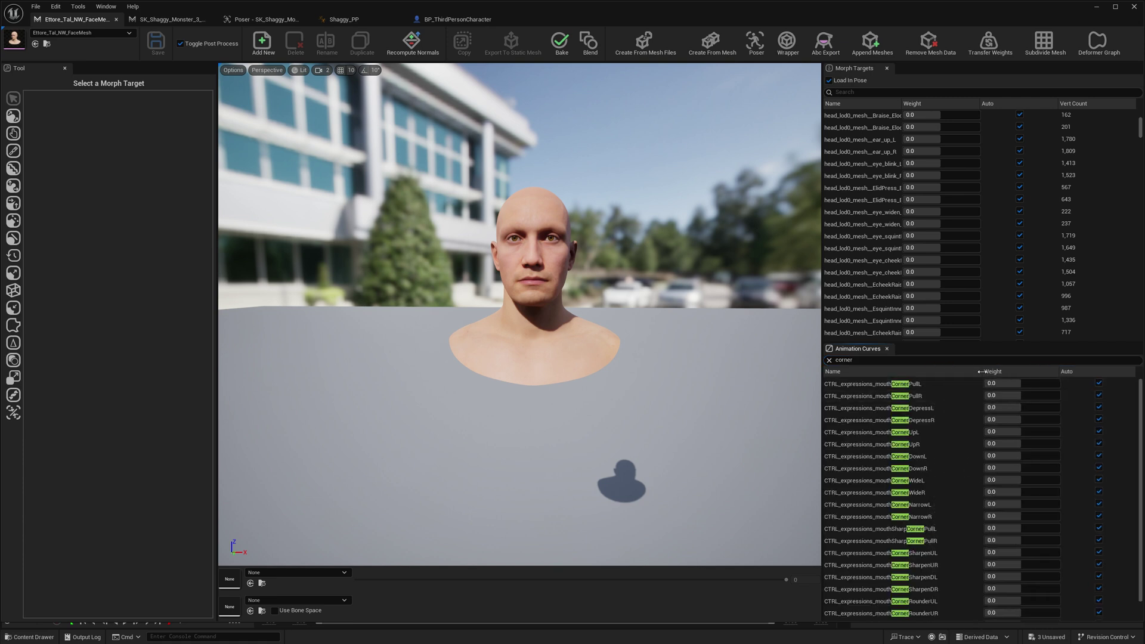
pyautogui.click(884, 388)
pyautogui.keyDown('shift'); pyautogui.click(889, 397); pyautogui.keyUp('shift')
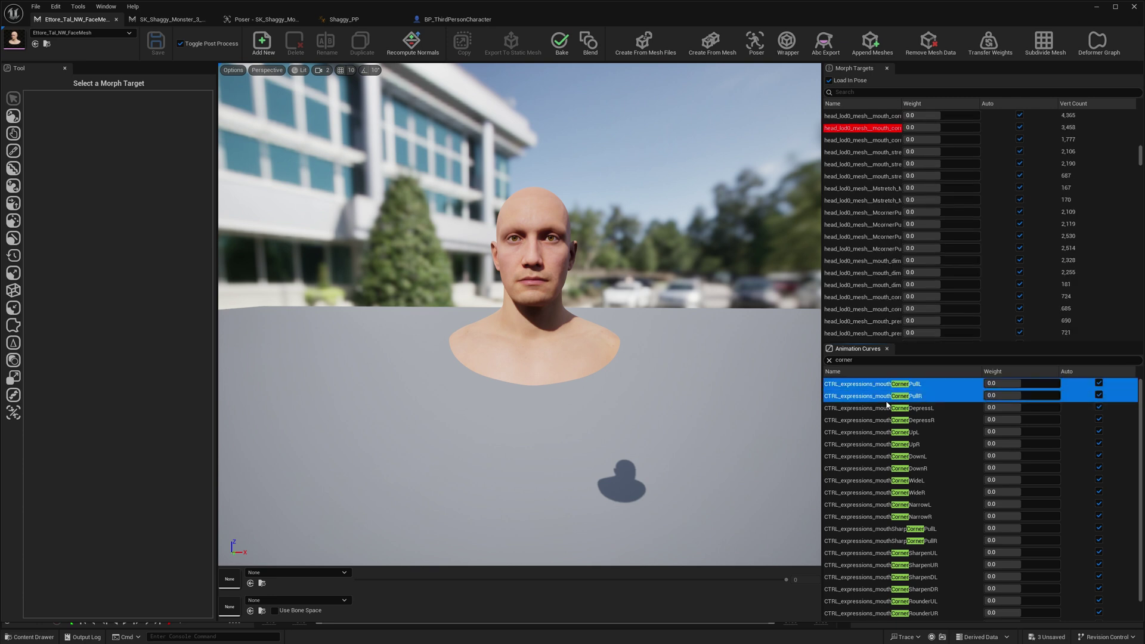
pyautogui.rightClick(889, 398)
pyautogui.click(927, 434)
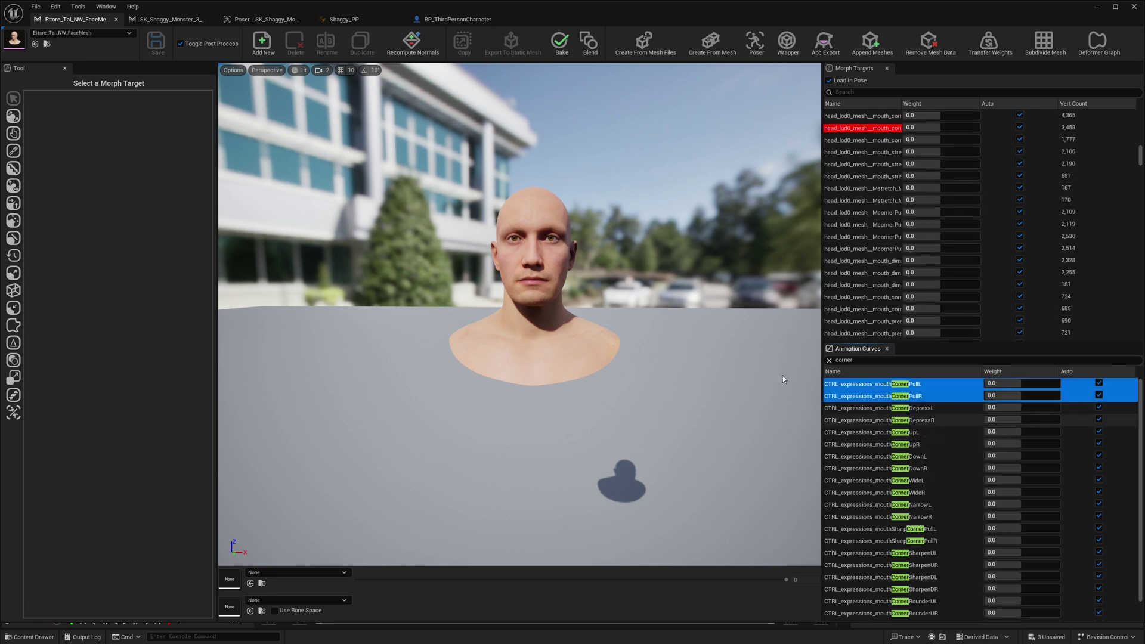
# Step: Create morph targets CTRL_expressions_mouthCornerPullL and CTRL_expressions_mouthCornerPullR on the SK_Shaggy_Monster_3 mesh from the copied names
pyautogui.click(172, 23)
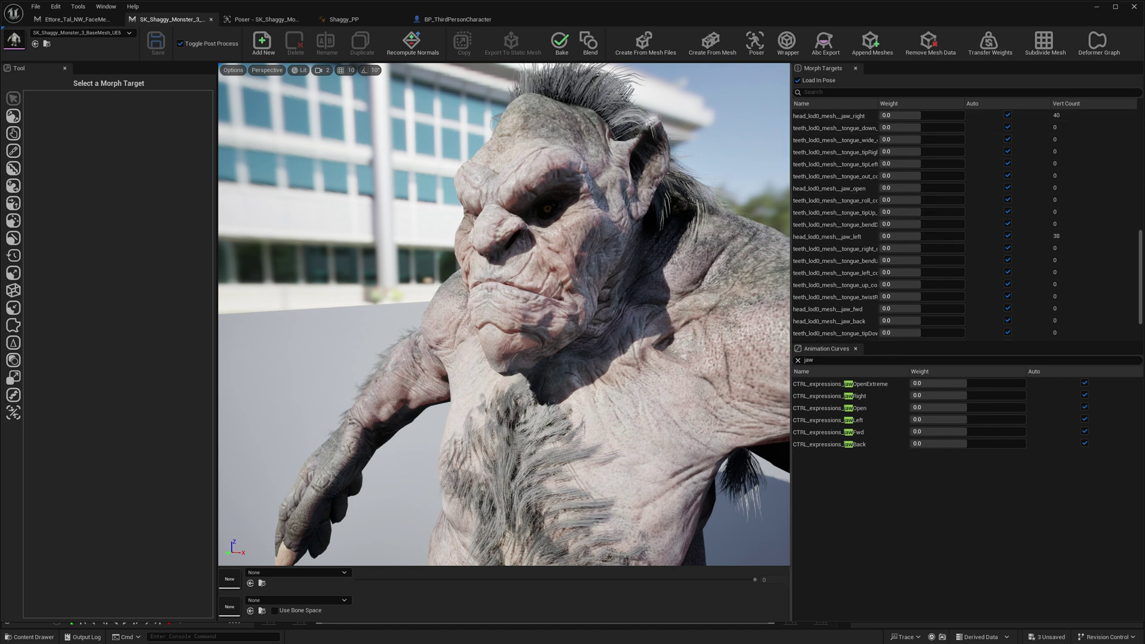
pyautogui.rightClick(829, 153)
pyautogui.click(263, 41)
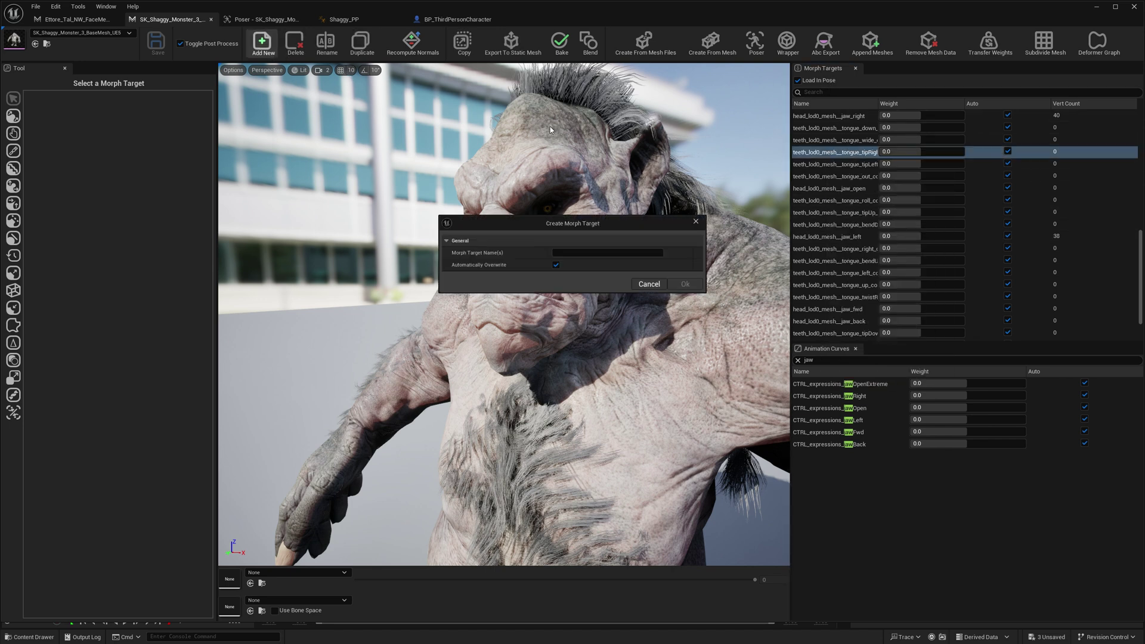
pyautogui.hotkey('ctrl', 'v')
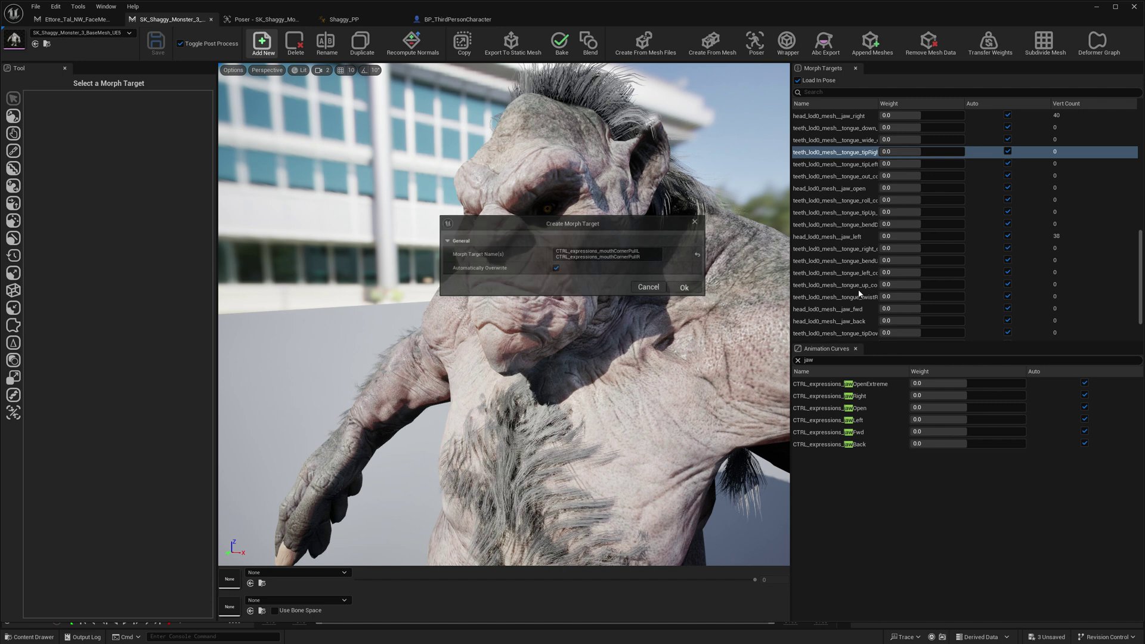
pyautogui.press('Return')
# Step: Sculpt CTRL_expressions_mouthCornerPullL by pulling the monster's left mouth corner outward with the Move tool at brush size 0.073, and close the morph target
pyautogui.moveTo(1141, 254); pyautogui.dragTo(1141, 277)
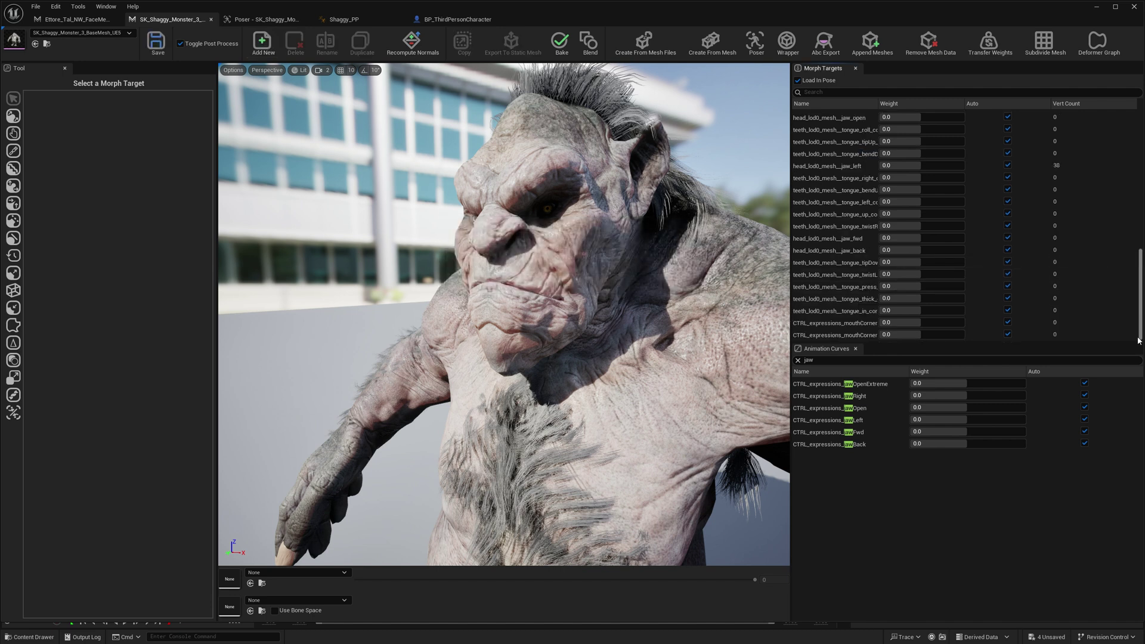
pyautogui.click(857, 324)
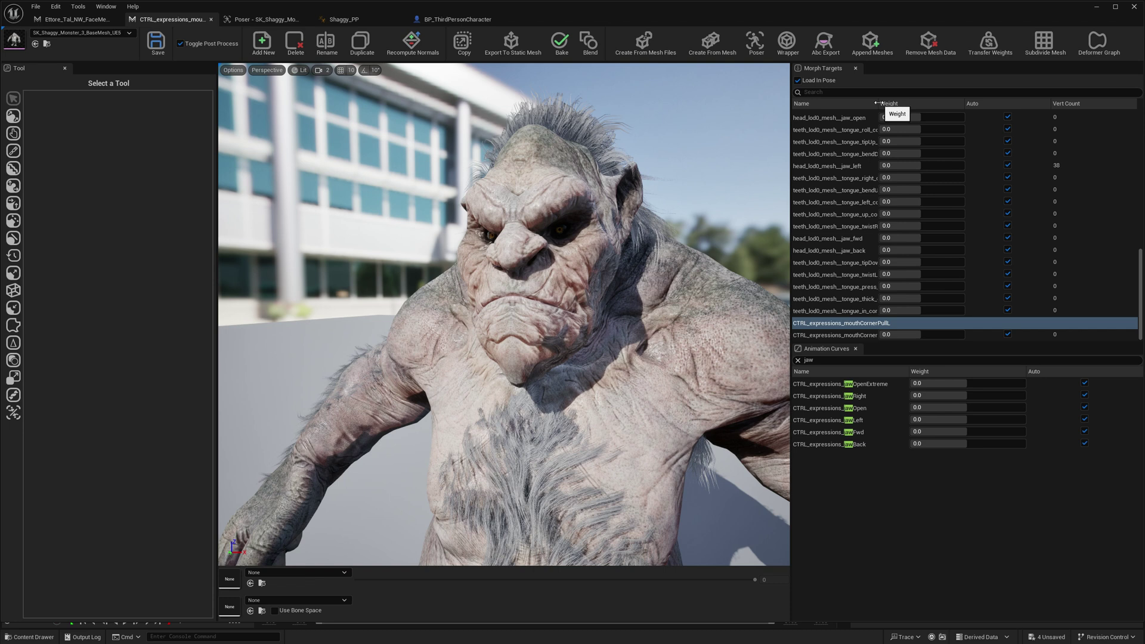
pyautogui.moveTo(877, 102); pyautogui.dragTo(906, 103)
pyautogui.click(13, 115)
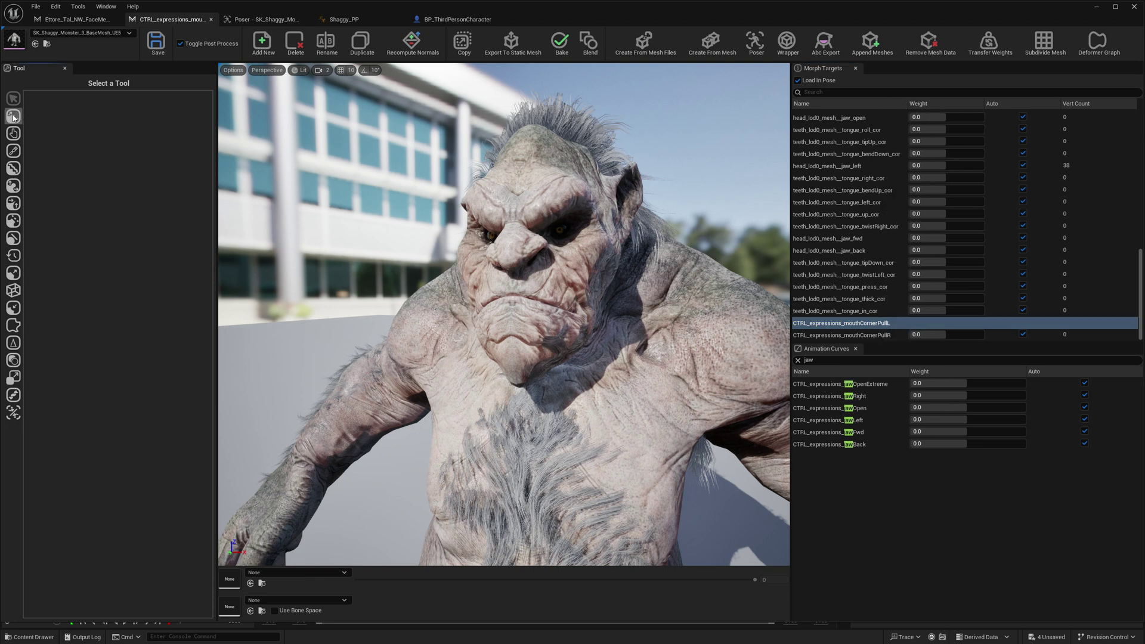
pyautogui.press(']')
pyautogui.press(']')
pyautogui.press(']')
pyautogui.keyDown('alt'); pyautogui.moveTo(582, 298); pyautogui.dragTo(632, 299, button='right'); pyautogui.keyUp('alt')
pyautogui.keyDown('alt'); pyautogui.moveTo(647, 293); pyautogui.dragTo(623, 292); pyautogui.keyUp('alt')
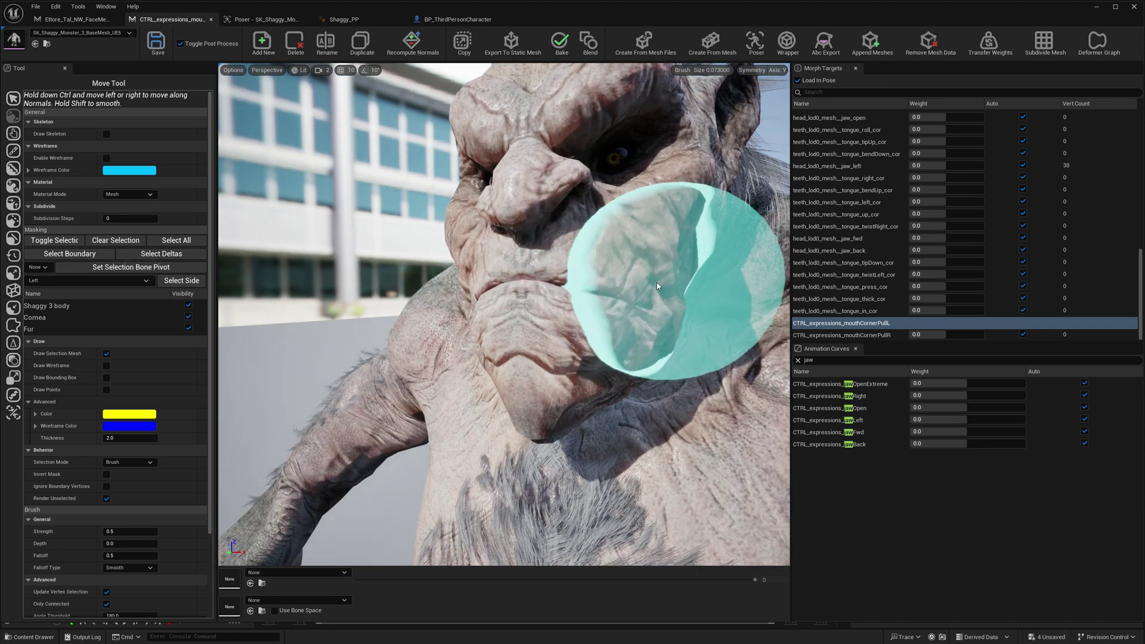
pyautogui.moveTo(650, 293)
pyautogui.mouseDown()
pyautogui.moveTo(671, 279)
pyautogui.moveTo(686, 288)
pyautogui.moveTo(662, 337)
pyautogui.moveTo(701, 343)
pyautogui.mouseUp()
pyautogui.scroll(-5, 662, 337)
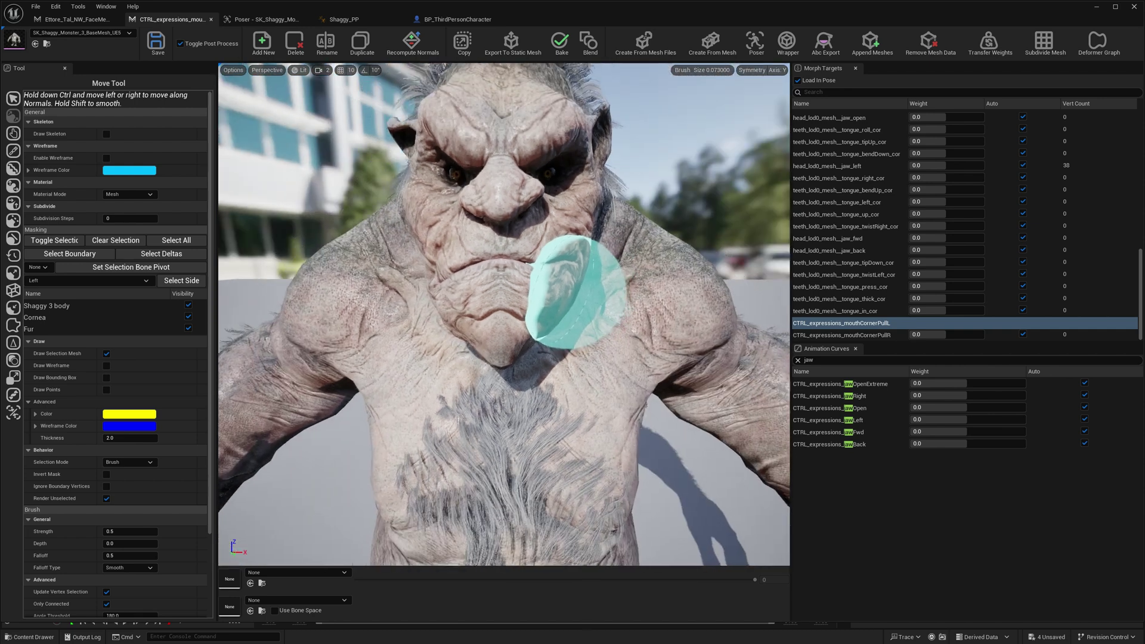
pyautogui.rightClick(866, 330)
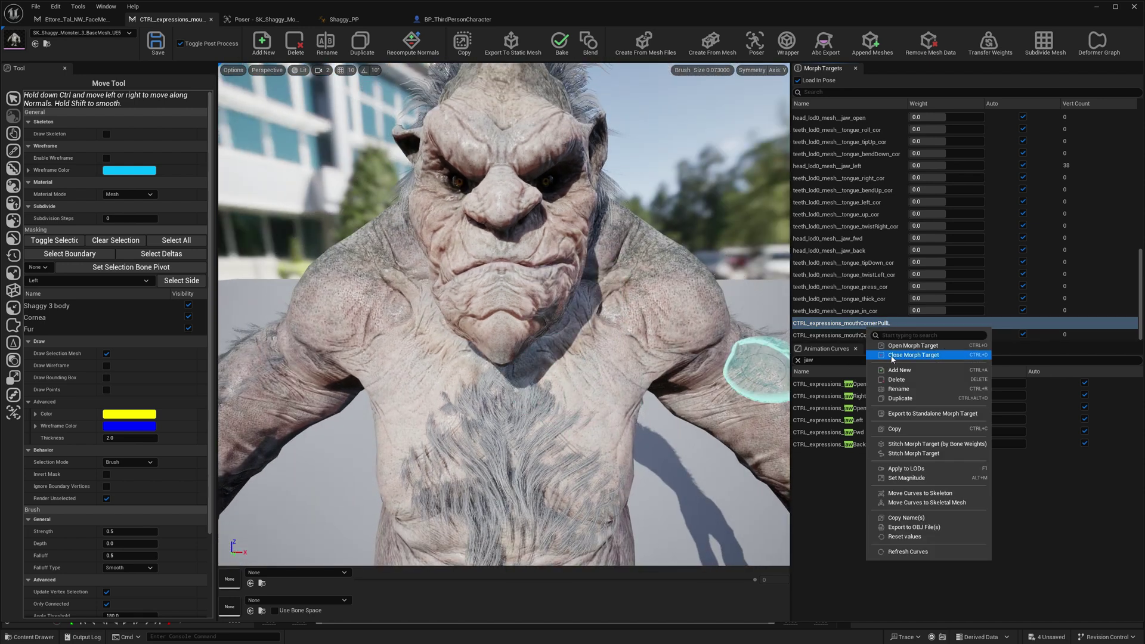
pyautogui.click(895, 356)
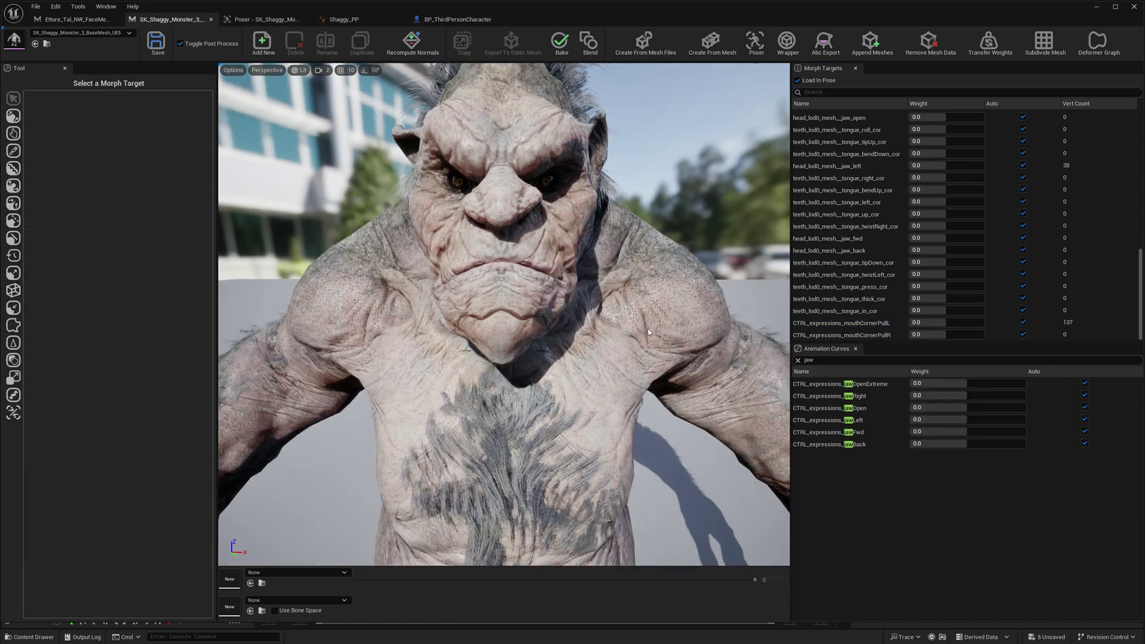
# Step: Sculpt the CTRL_expressions_mouthCornerPullR morph target by pulling the monster's right mouth corner outward with the Move tool at brush size 0.073
pyautogui.click(822, 337)
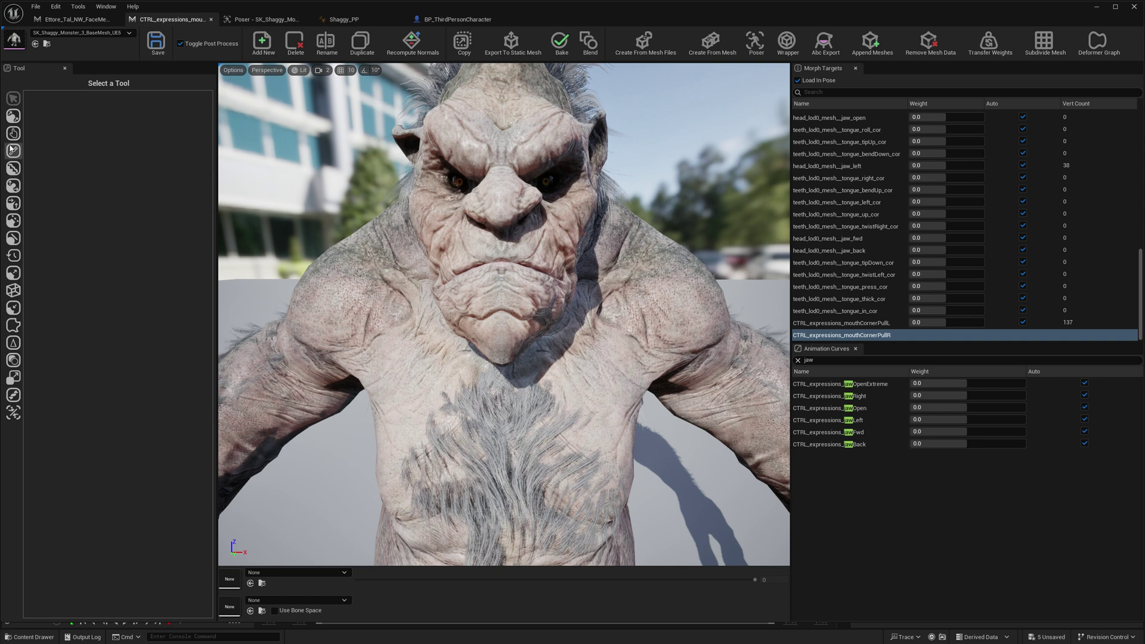
pyautogui.click(13, 116)
pyautogui.moveTo(481, 269); pyautogui.dragTo(520, 267, button='right')
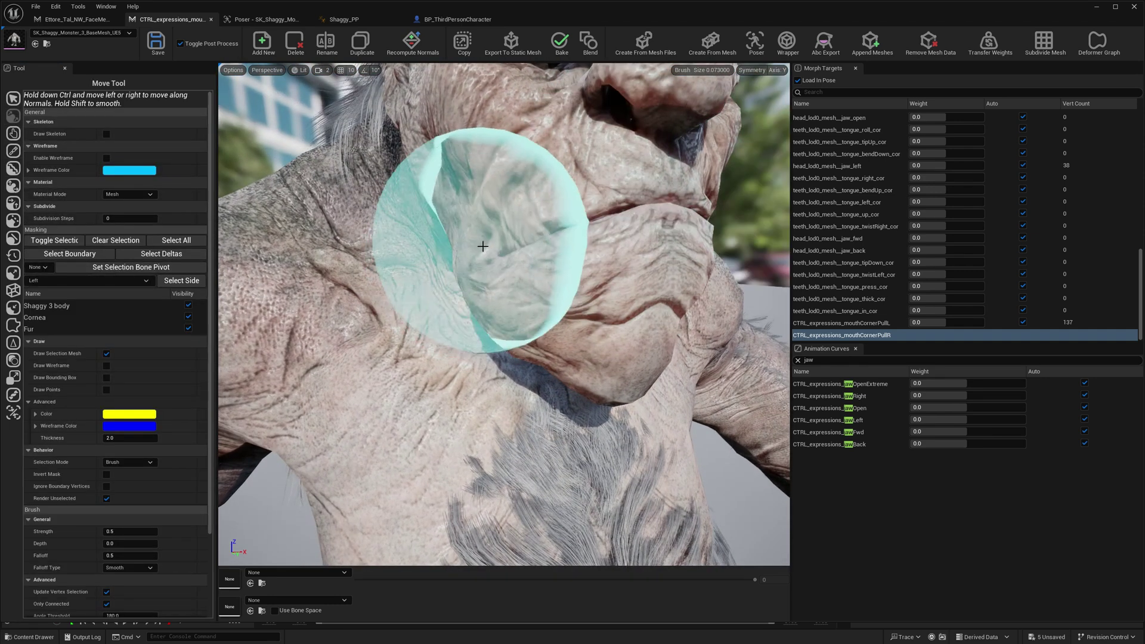
pyautogui.moveTo(483, 246); pyautogui.dragTo(466, 219)
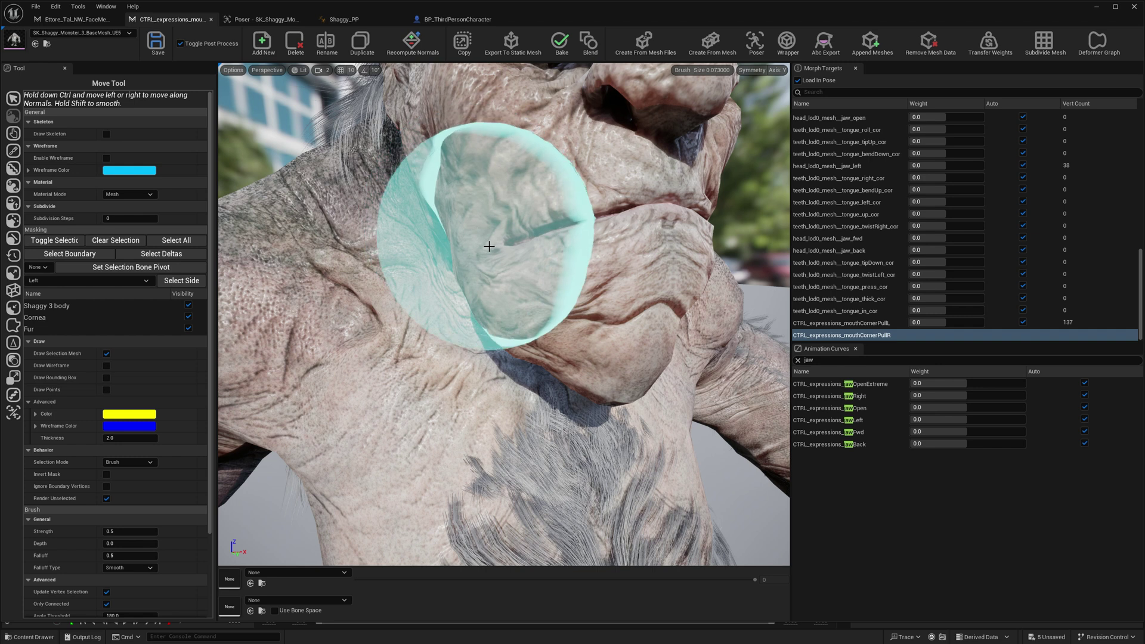
pyautogui.hotkey('ctrl', 'z')
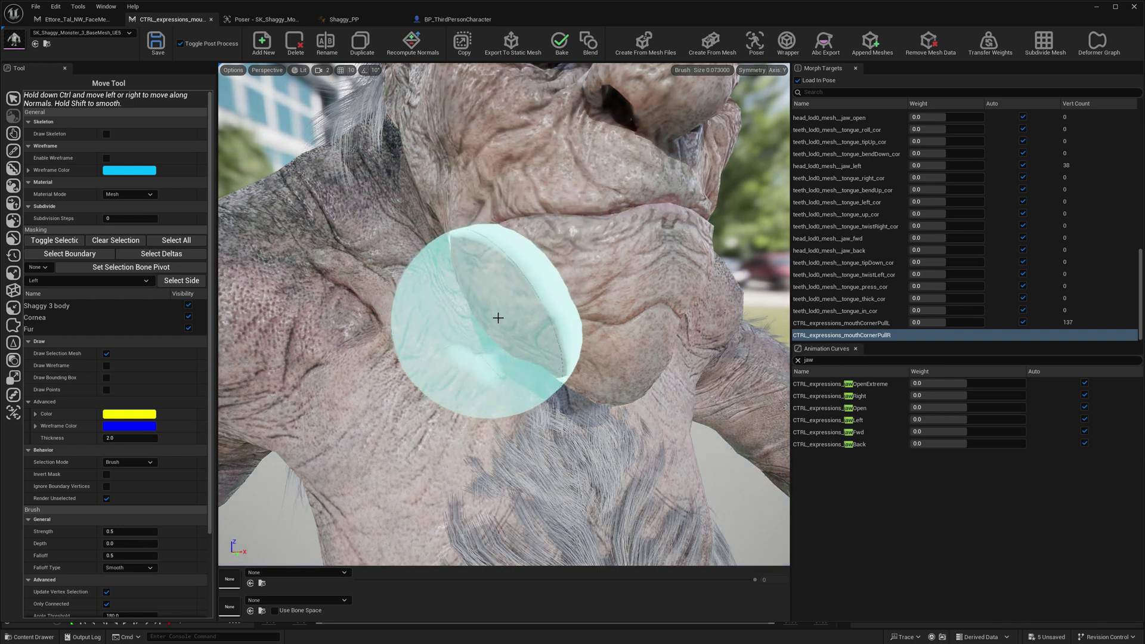
pyautogui.moveTo(497, 317); pyautogui.dragTo(482, 323, button='right')
pyautogui.keyDown('alt'); pyautogui.moveTo(540, 295); pyautogui.dragTo(501, 343); pyautogui.keyUp('alt')
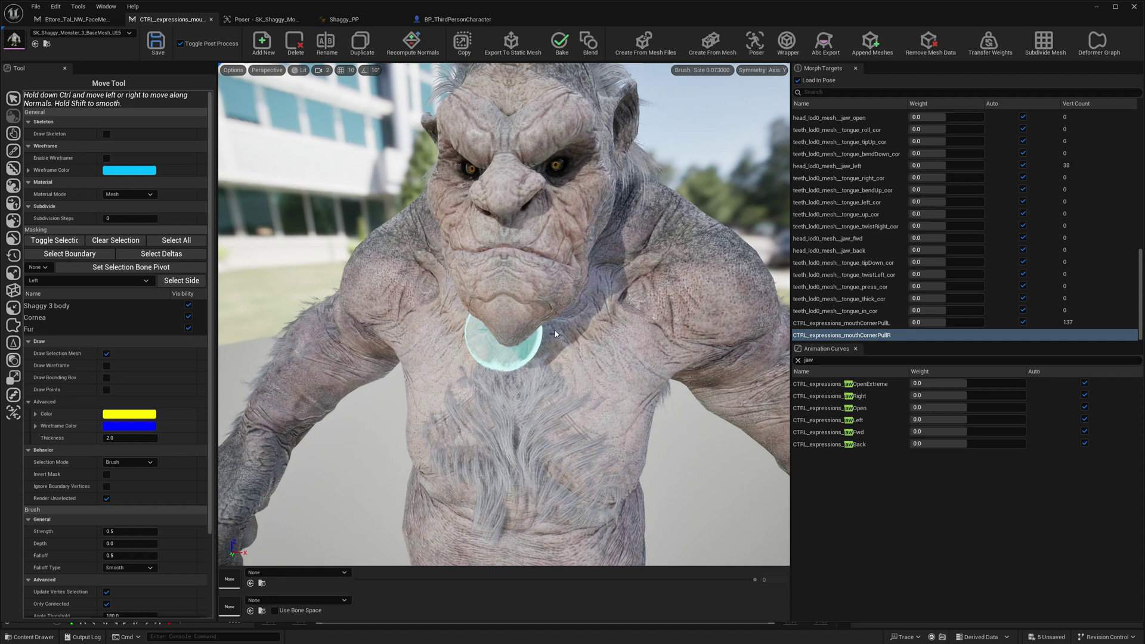
# Step: Close the right mouth-corner morph target and save the monster's base mesh and skeleton assets
pyautogui.rightClick(880, 338)
pyautogui.click(889, 366)
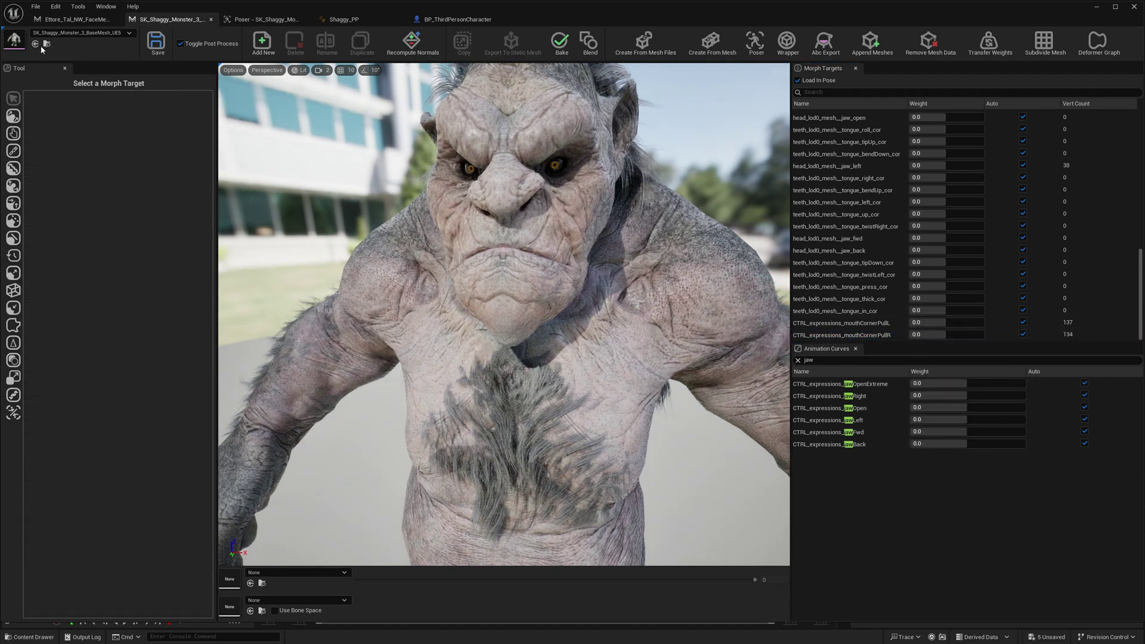
pyautogui.hotkey('ctrl', 's')
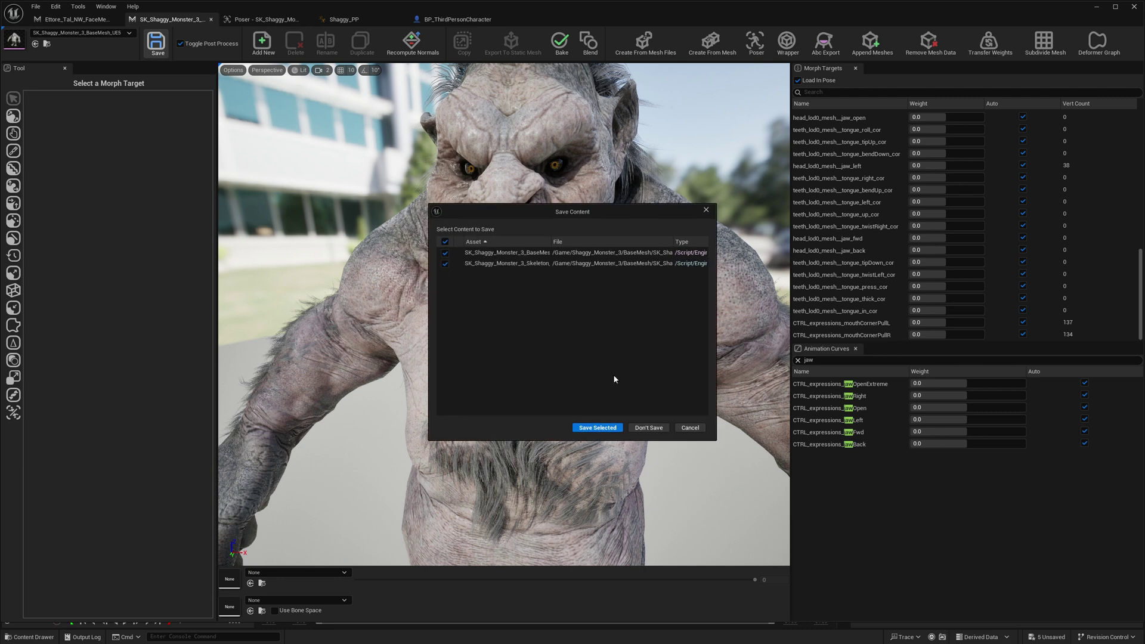
pyautogui.click(600, 428)
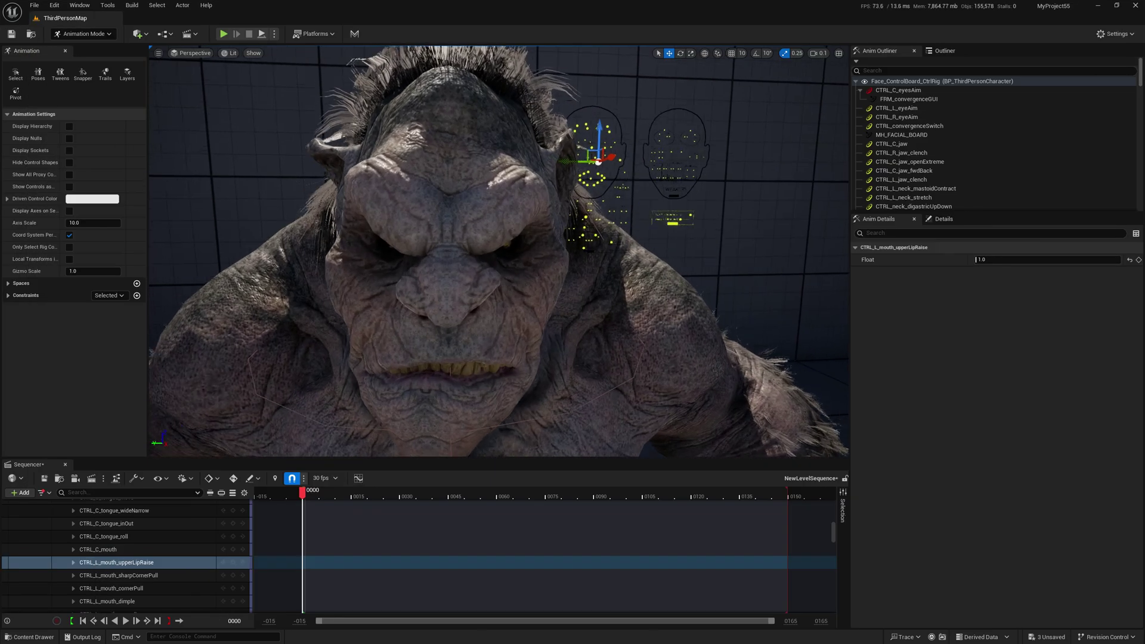
# Step: In the level, raise the CTRL_L_mouth_cornerPull control on the face control board to 1.0
pyautogui.scroll(3, 590, 199)
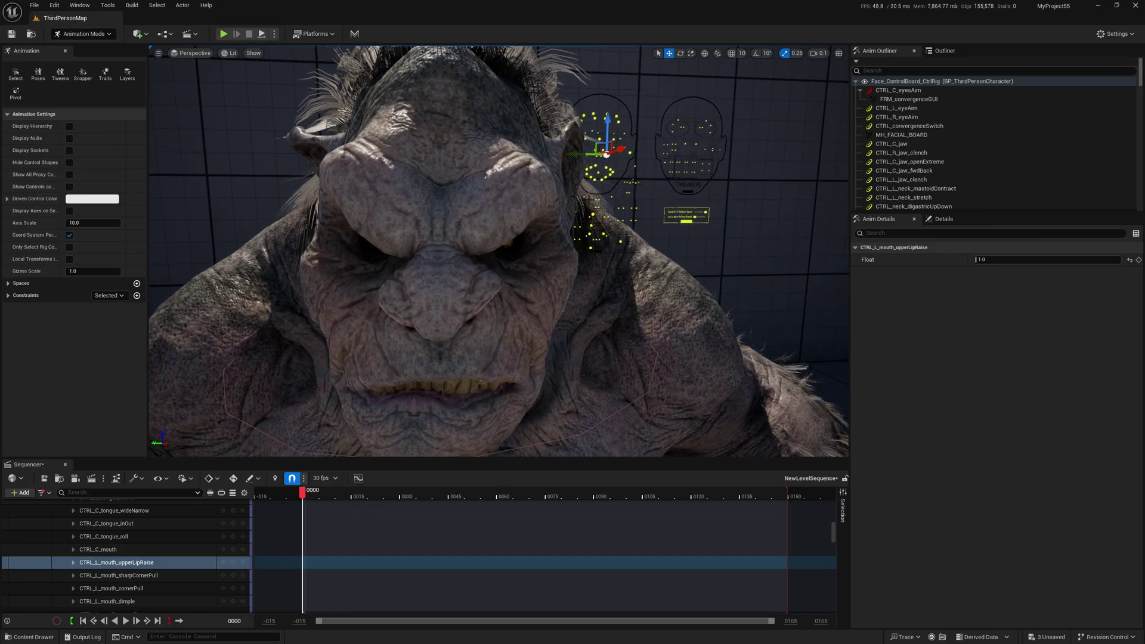
pyautogui.click(610, 169)
pyautogui.moveTo(611, 169); pyautogui.dragTo(626, 148)
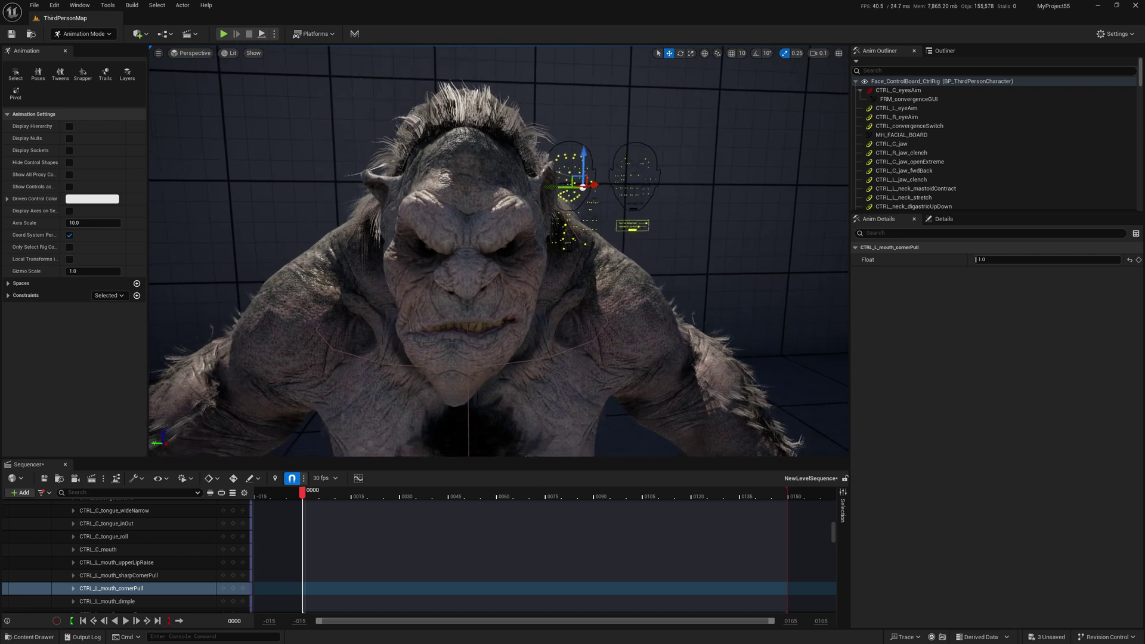
pyautogui.scroll(-5, 573, 244)
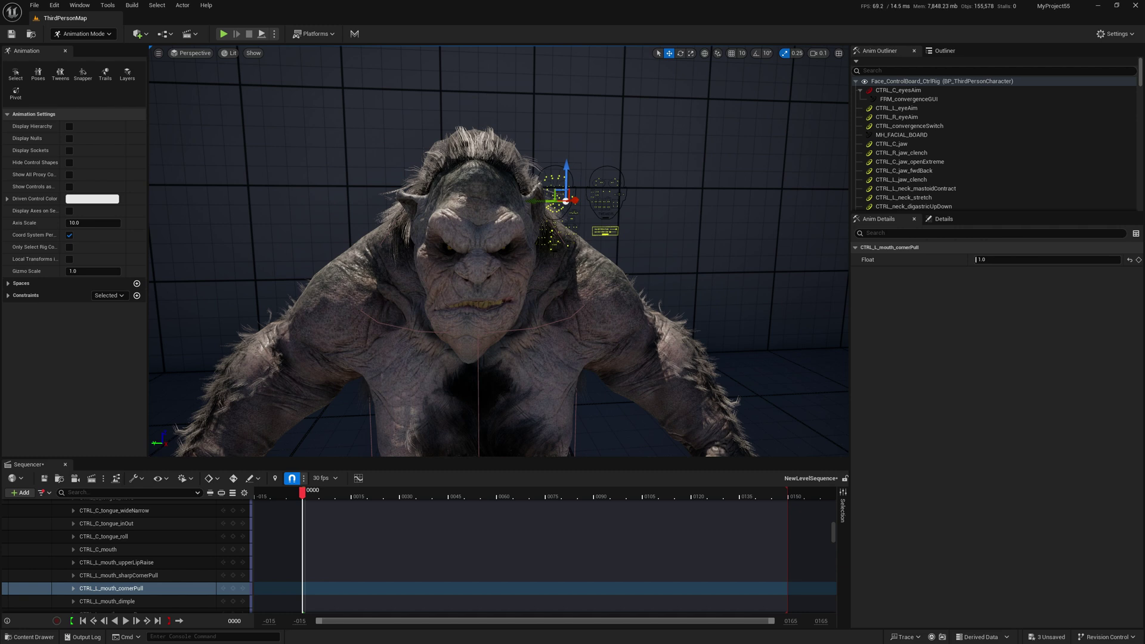
# Step: Open the monster mesh in the Poser, search its animation curves for "look", and widen the curve name column
pyautogui.hotkey('ctrl', 'b')
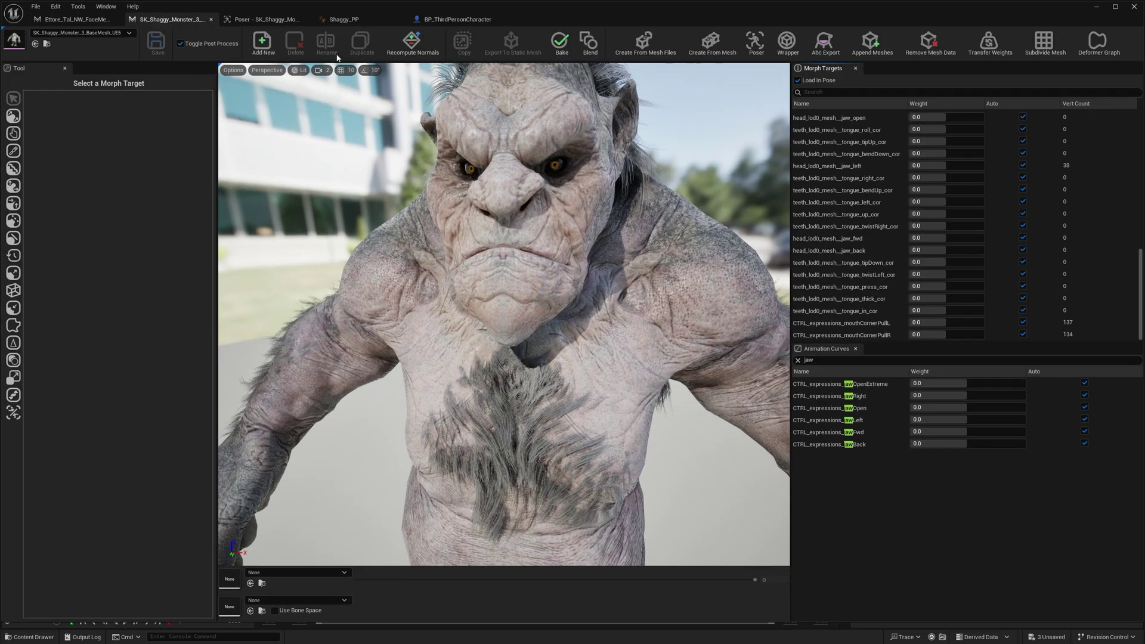
pyautogui.click(76, 19)
pyautogui.click(172, 19)
pyautogui.click(757, 43)
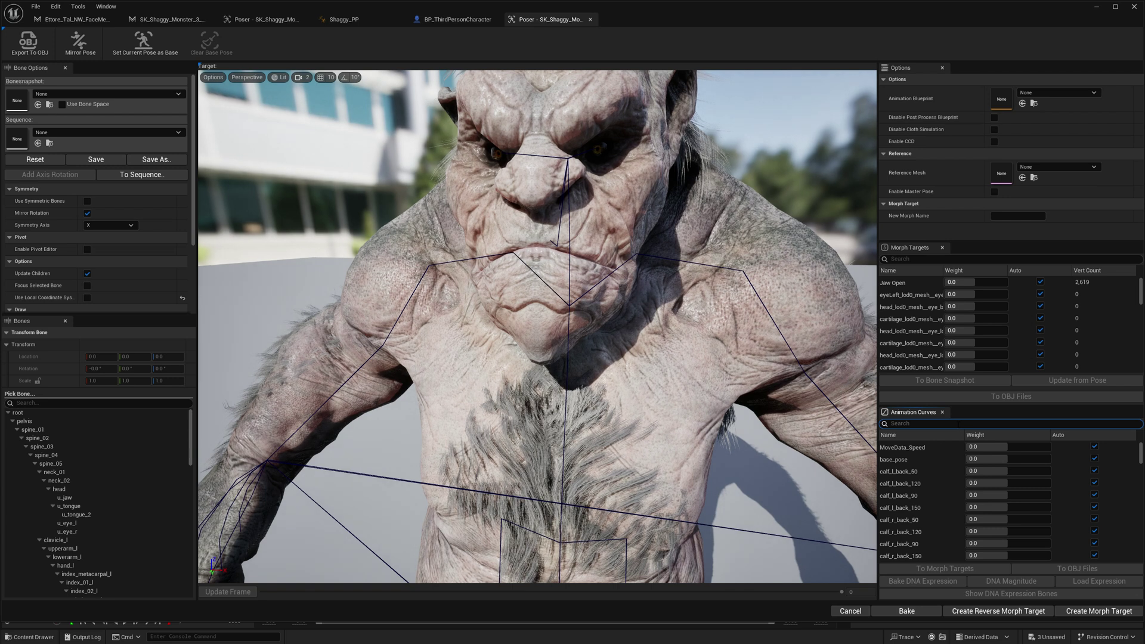
pyautogui.write('look')
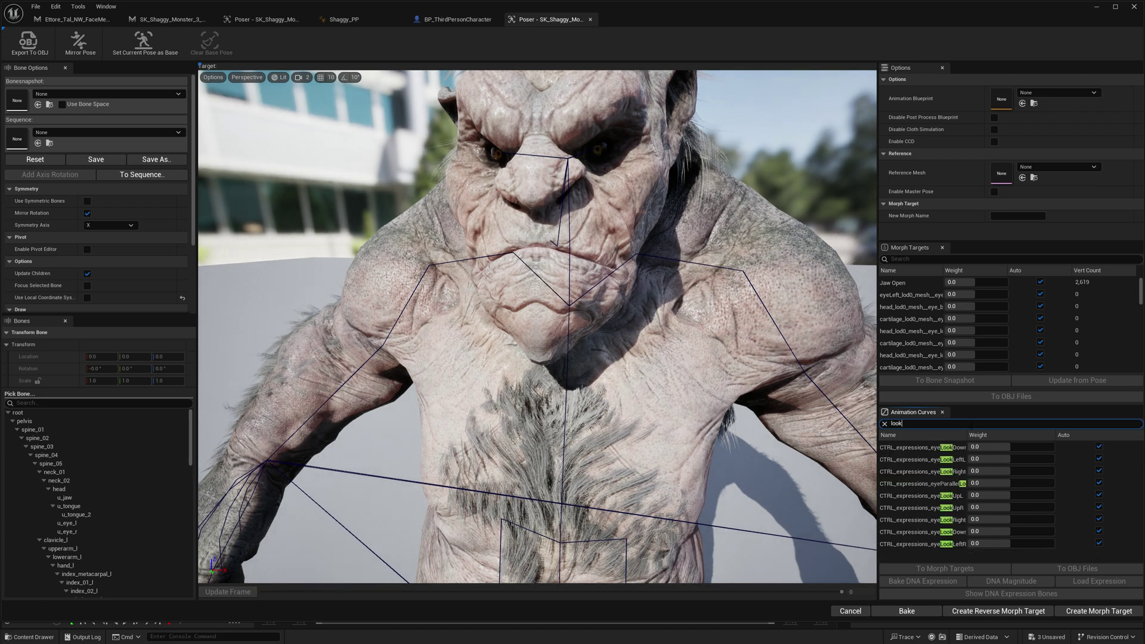
pyautogui.moveTo(967, 437); pyautogui.dragTo(996, 437)
pyautogui.moveTo(720, 361); pyautogui.dragTo(670, 334, button='right')
# Step: Examine the eye geometry and bones in Wireframe view mode, and switch back to Lit
pyautogui.click(283, 77)
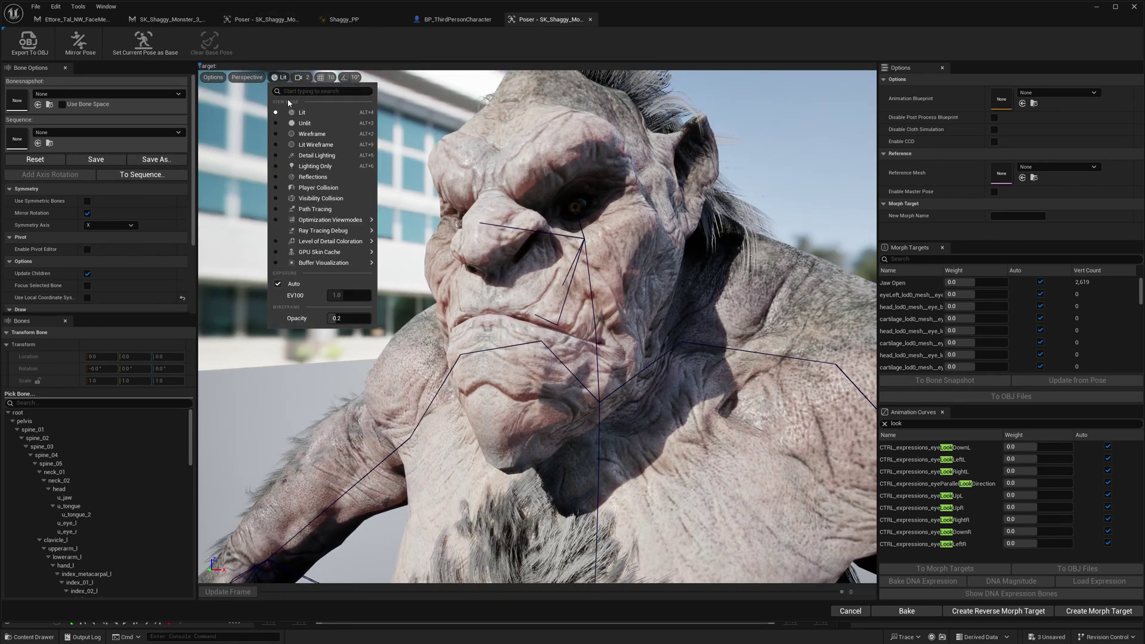
pyautogui.click(302, 133)
pyautogui.moveTo(588, 248); pyautogui.dragTo(591, 251, button='right')
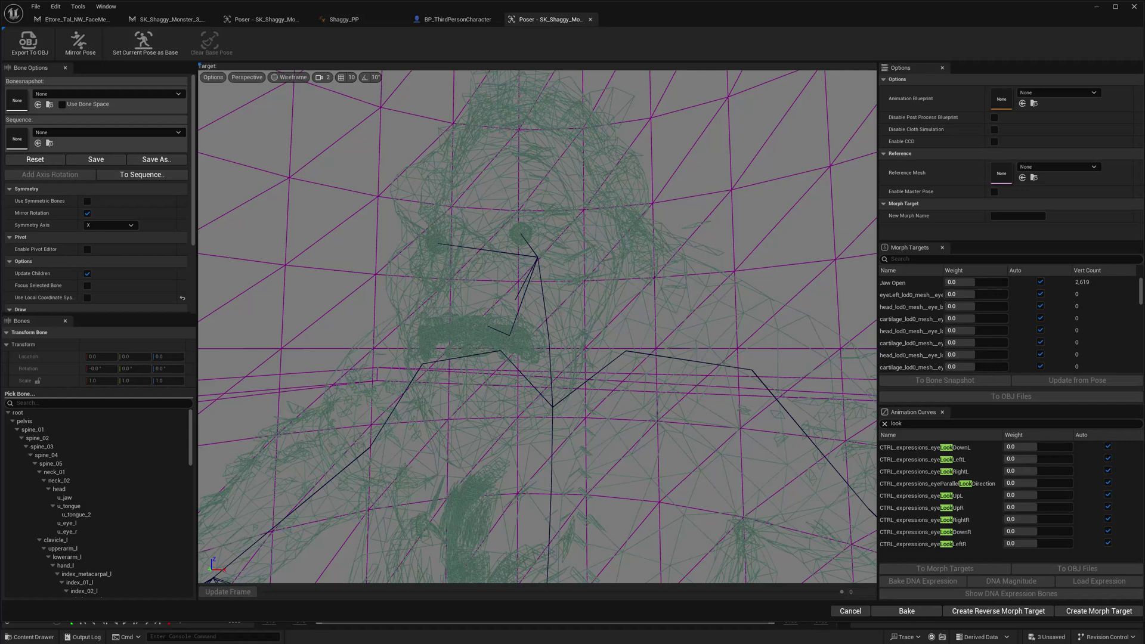
pyautogui.click(291, 78)
pyautogui.click(290, 111)
pyautogui.scroll(3, 555, 172)
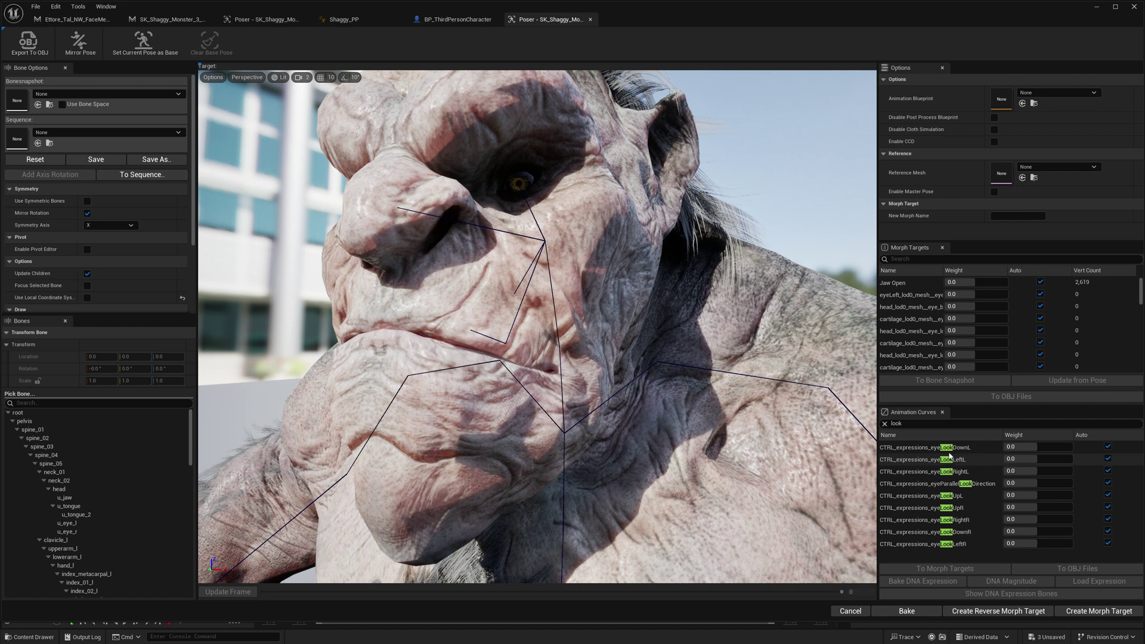
# Step: For CTRL_expressions_eyeLookDownL, rotate bone u_eye_l downward to about 90, 65.5, 90 degrees and bake the pose as its DNA expression
pyautogui.click(947, 449)
pyautogui.moveTo(1031, 448); pyautogui.dragTo(1072, 447)
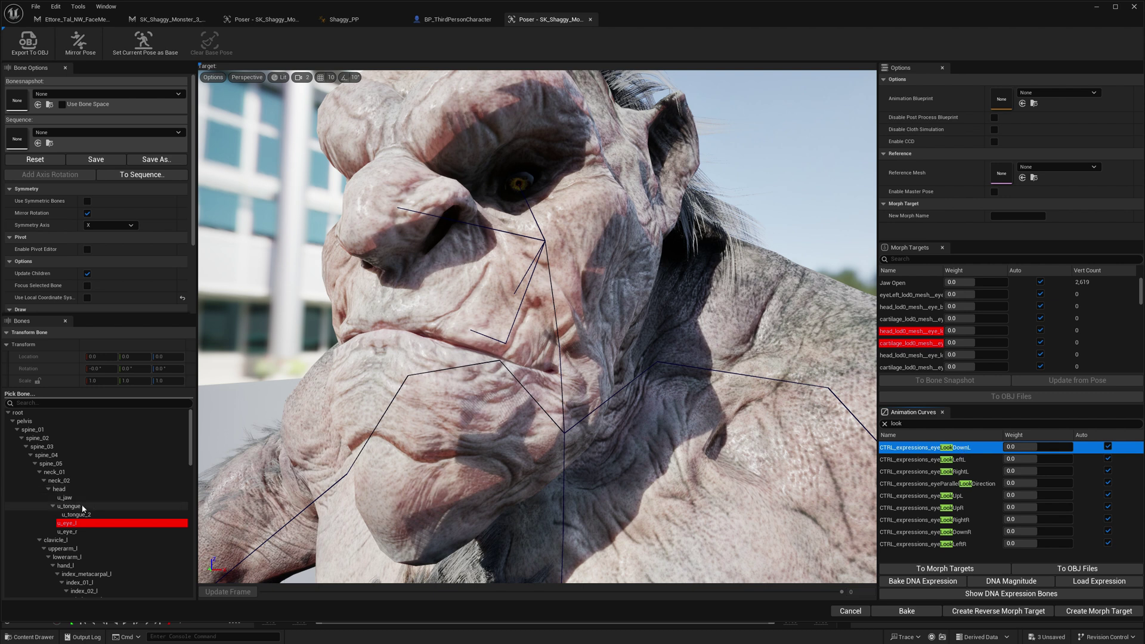
pyautogui.click(85, 523)
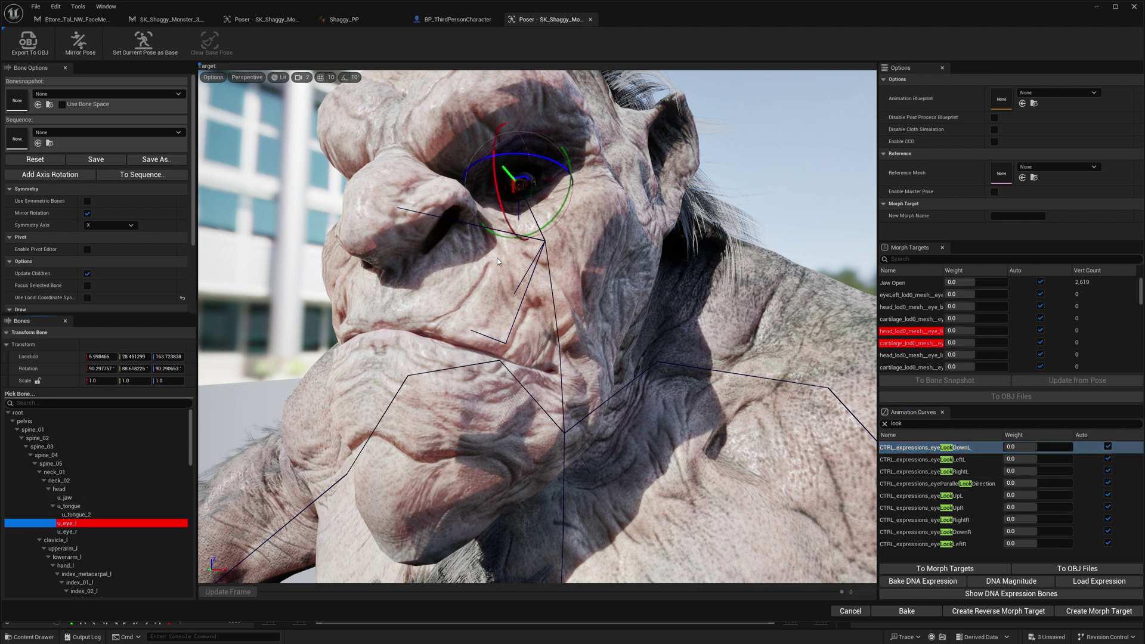
pyautogui.moveTo(494, 168); pyautogui.dragTo(494, 179)
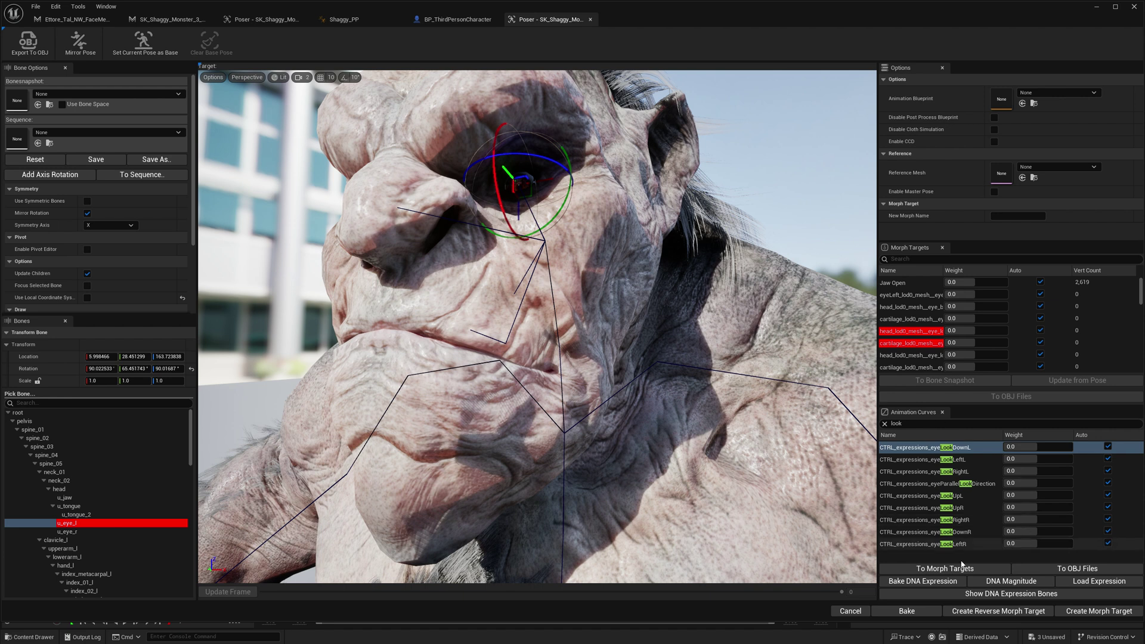
pyautogui.click(923, 582)
pyautogui.click(619, 342)
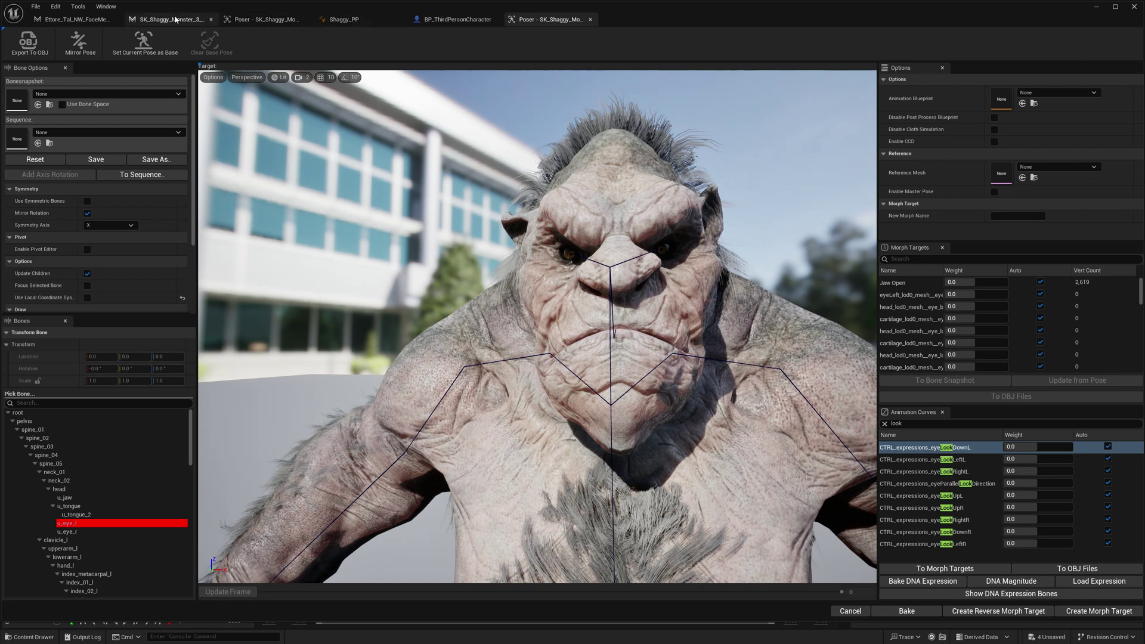
# Step: Search the monster mesh's animation curves for "blink", select CTRL_expressions_eyeBlinkL, and open its morph target head_lod0_mesh__eye_blink_L
pyautogui.click(105, 19)
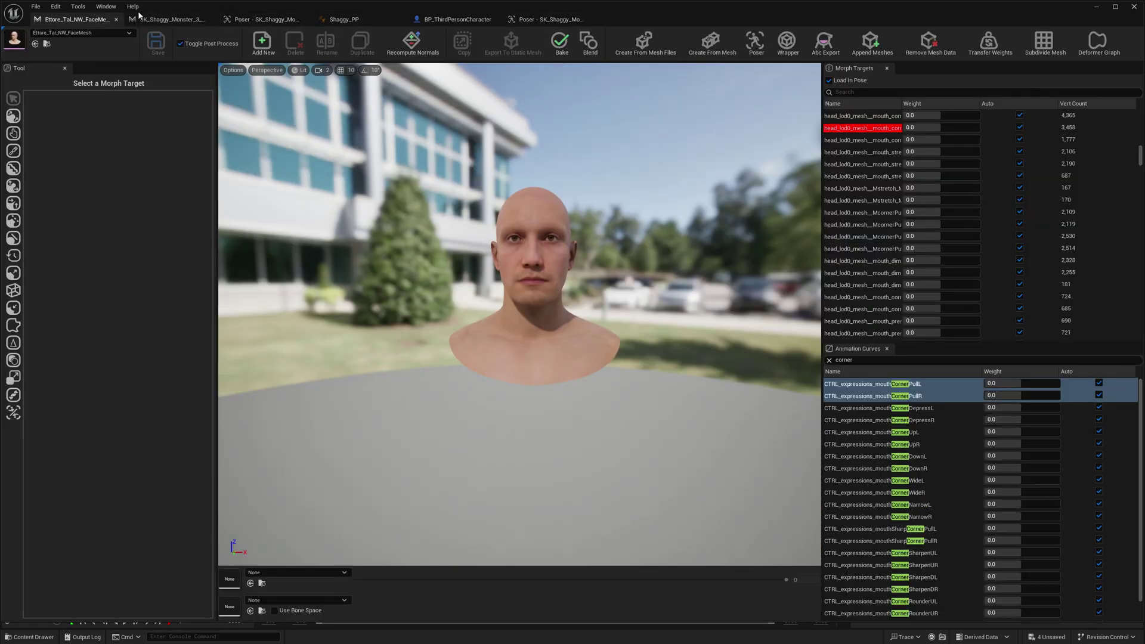
pyautogui.click(141, 18)
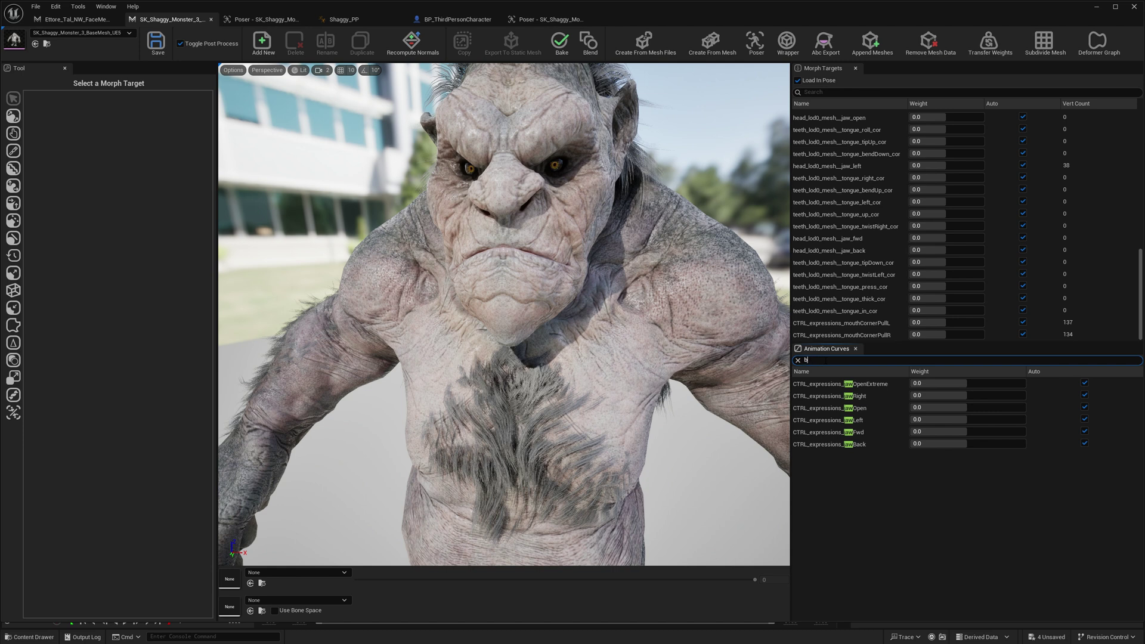
pyautogui.click(806, 383)
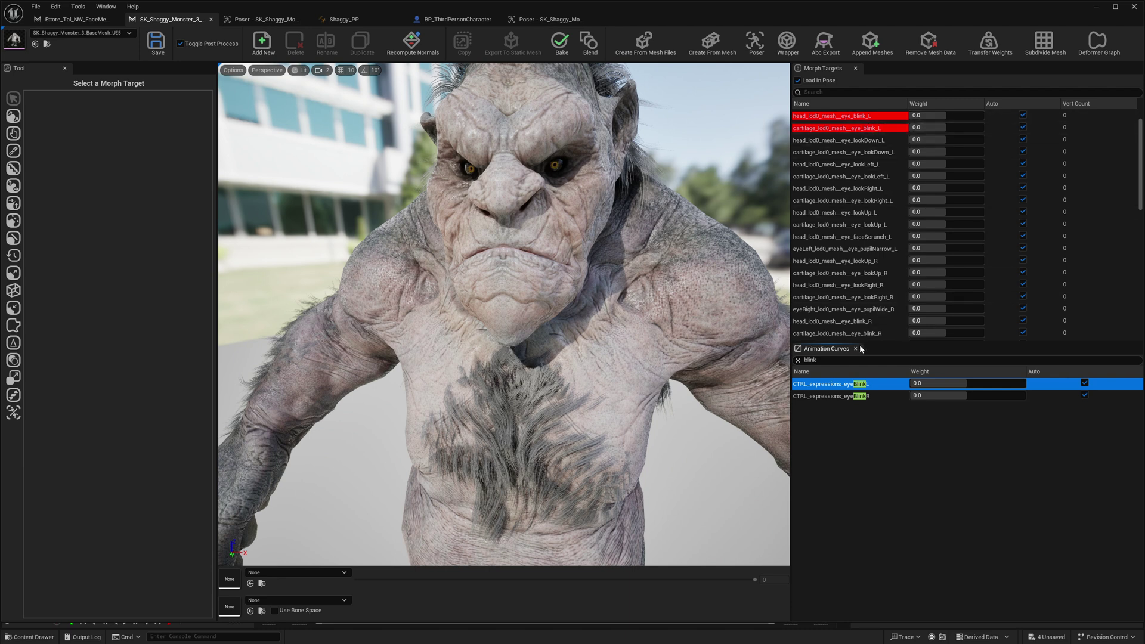
pyautogui.click(836, 117)
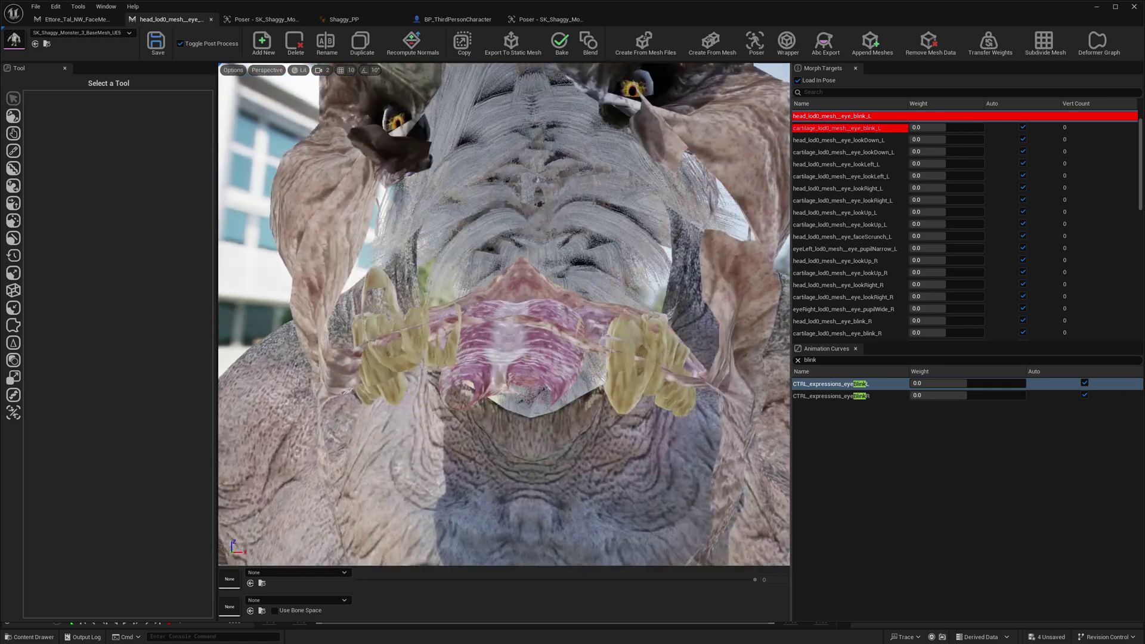
pyautogui.moveTo(504, 314); pyautogui.dragTo(469, 268, button='right')
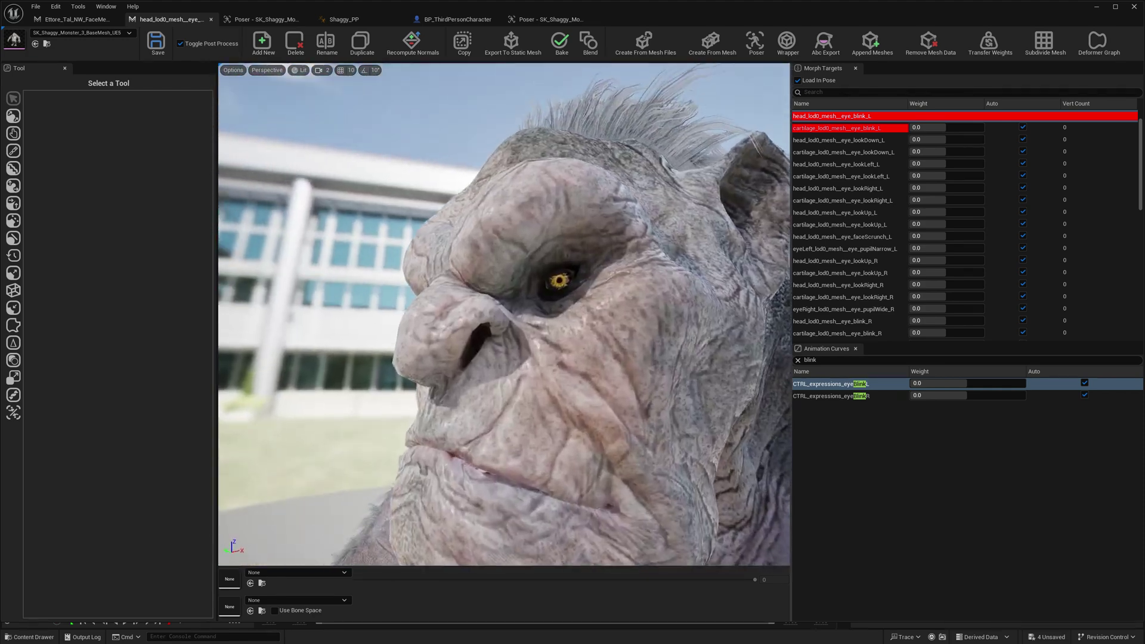
# Step: Activate the Move tool for the left blink morph and set the brush's indicator sphere alpha to 0.03
pyautogui.click(14, 117)
pyautogui.moveTo(597, 251); pyautogui.dragTo(578, 258)
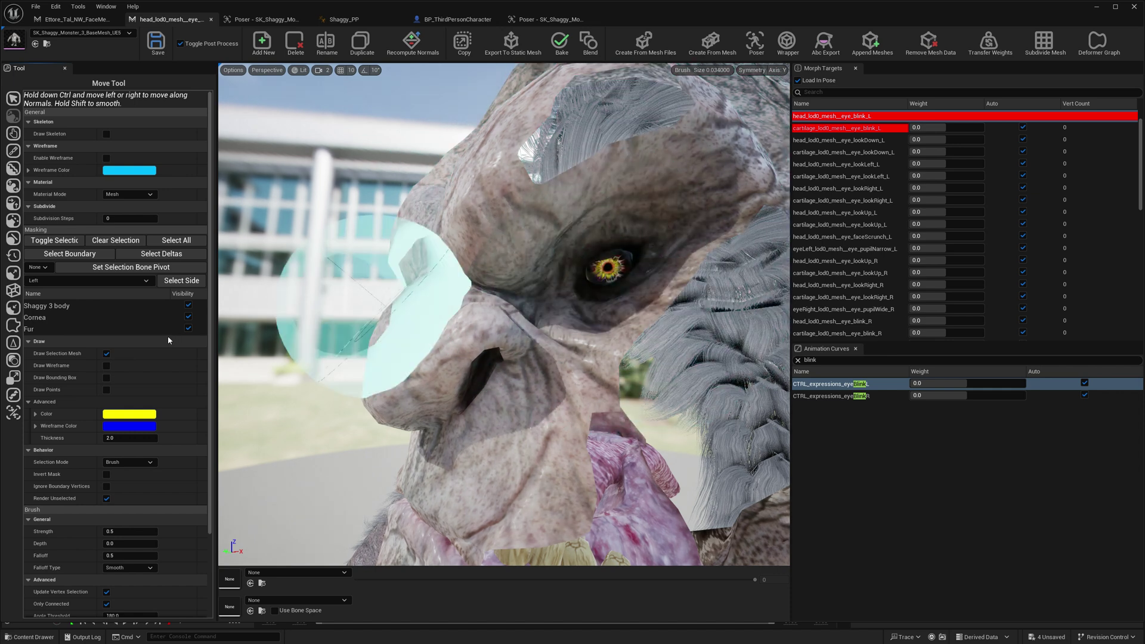
pyautogui.scroll(-3, 169, 340)
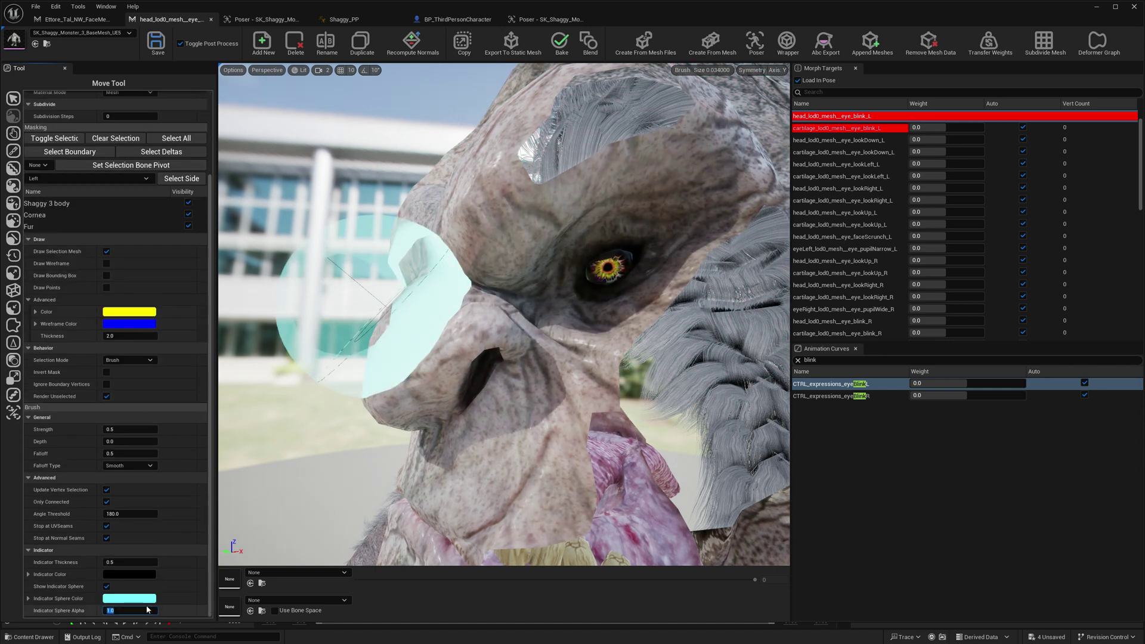
pyautogui.write('3')
pyautogui.press('Return')
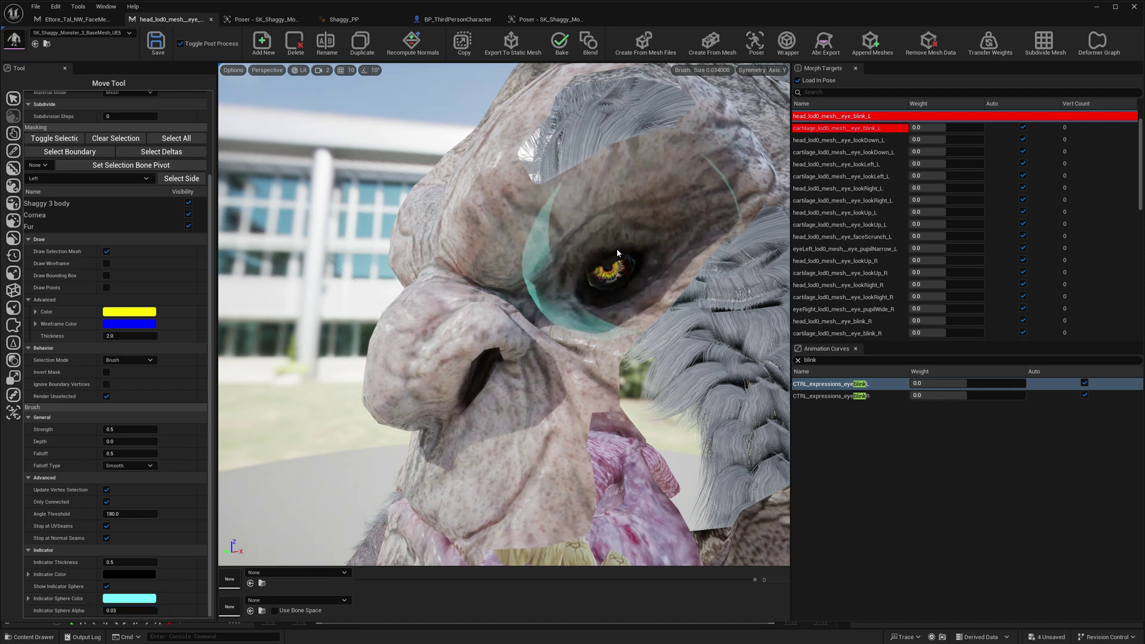
# Step: Undo the stray strokes, sculpt the left eyelid closed with the Move brush reduced to size 0.007, and close the blink morph target
pyautogui.hotkey('ctrl', 'z')
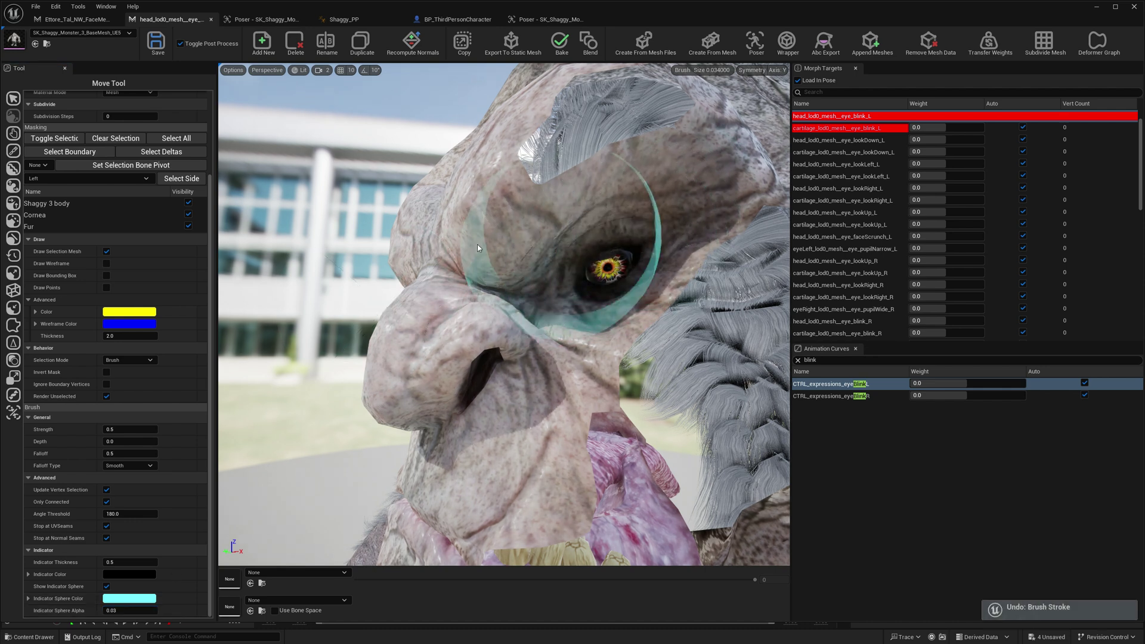
pyautogui.keyDown('ctrl'); pyautogui.scroll(-10, 558, 244); pyautogui.keyUp('ctrl')
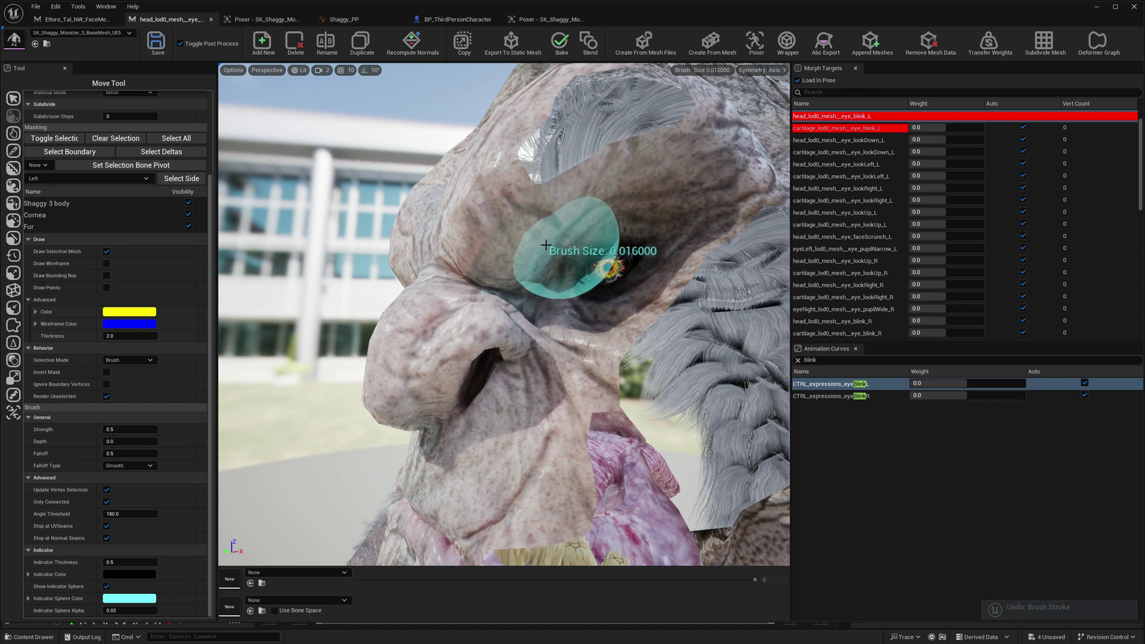
pyautogui.moveTo(602, 252); pyautogui.dragTo(609, 297)
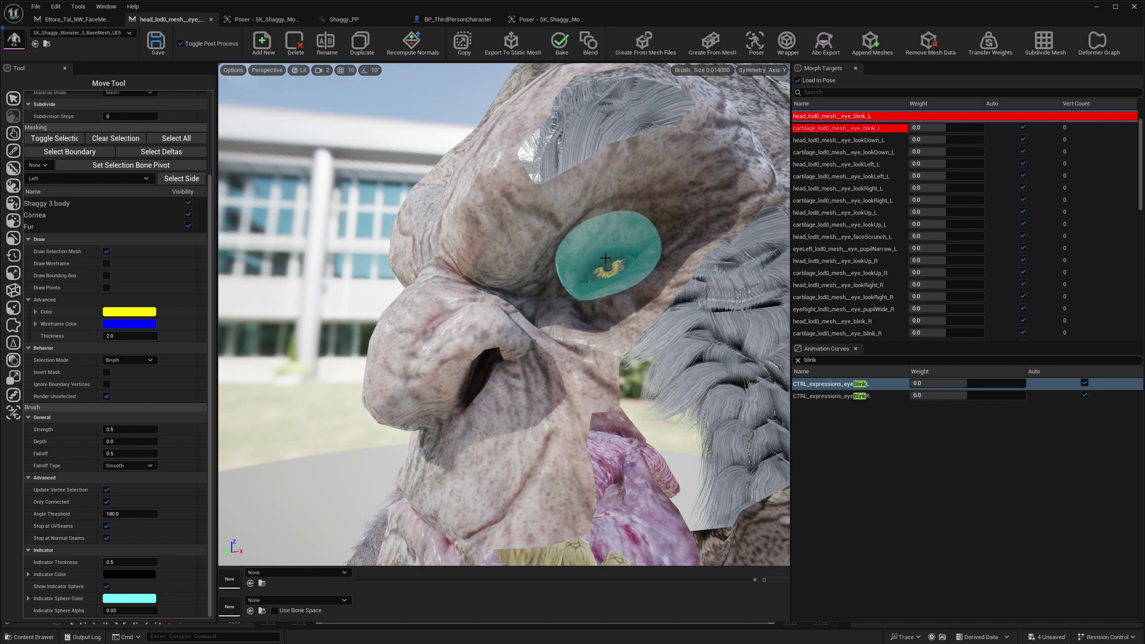
pyautogui.hotkey('ctrl', 'z')
pyautogui.press('[')
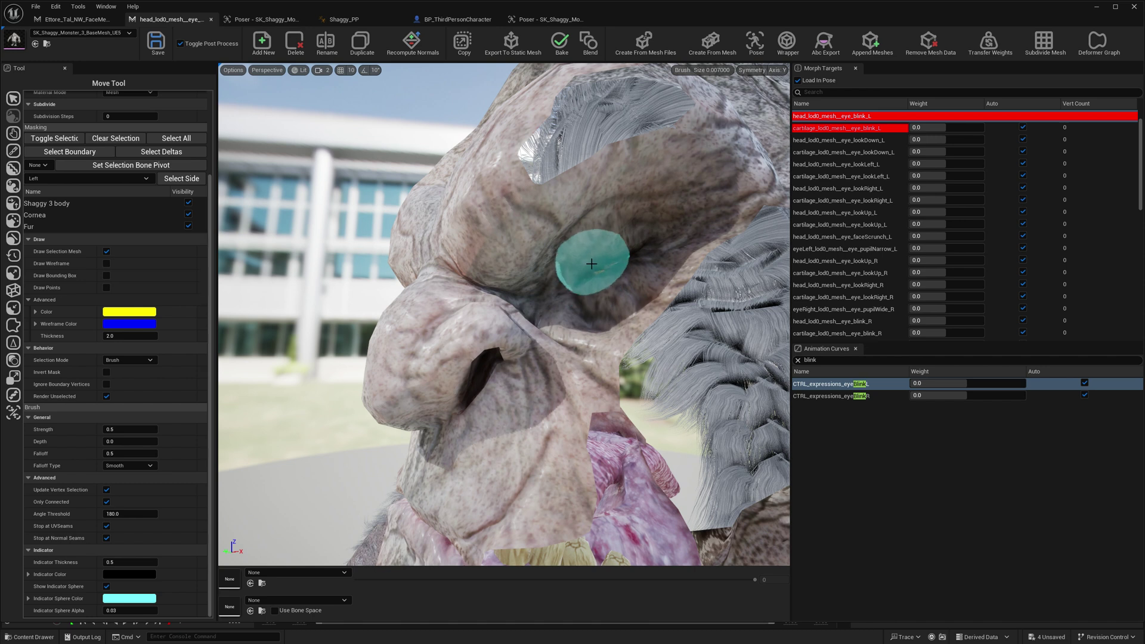
pyautogui.keyDown('alt'); pyautogui.moveTo(735, 336); pyautogui.dragTo(830, 335); pyautogui.keyUp('alt')
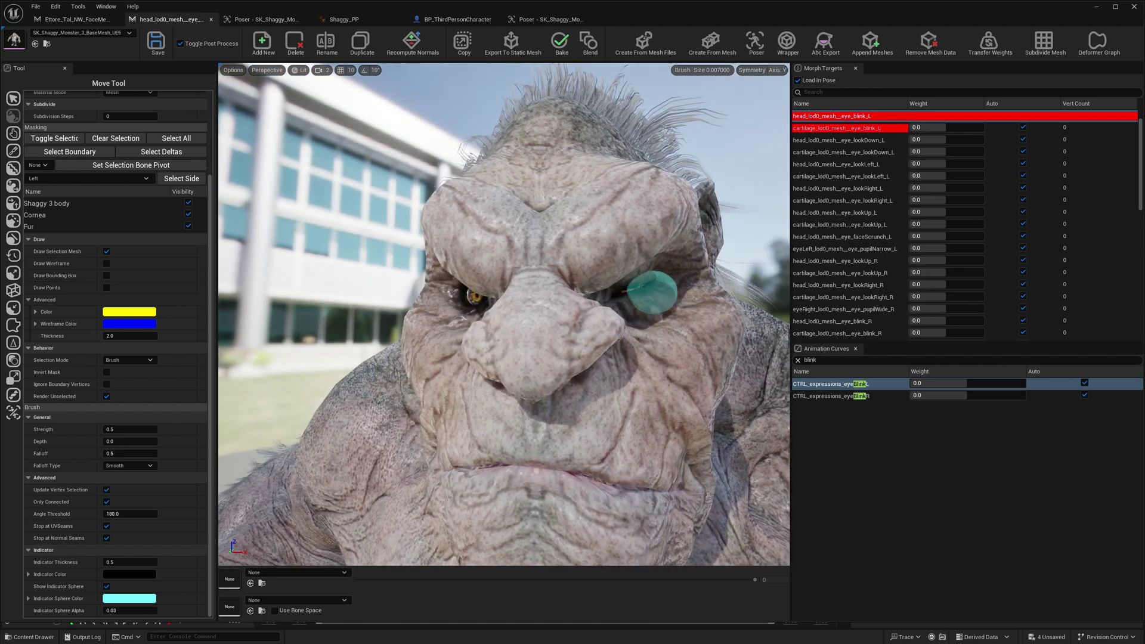
pyautogui.rightClick(851, 116)
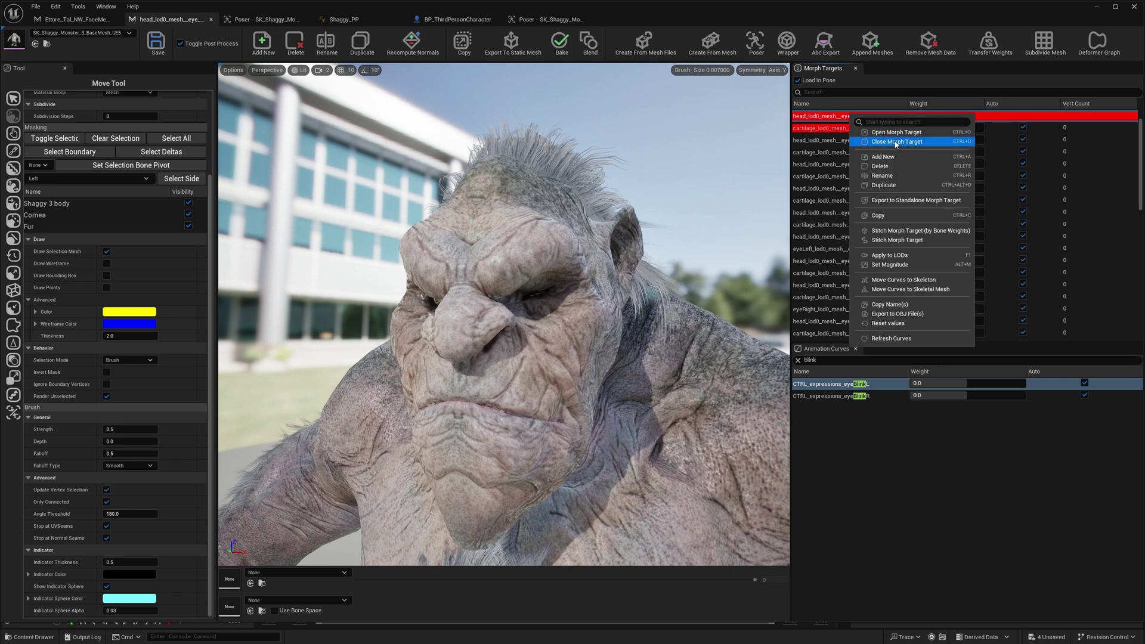
pyautogui.click(897, 142)
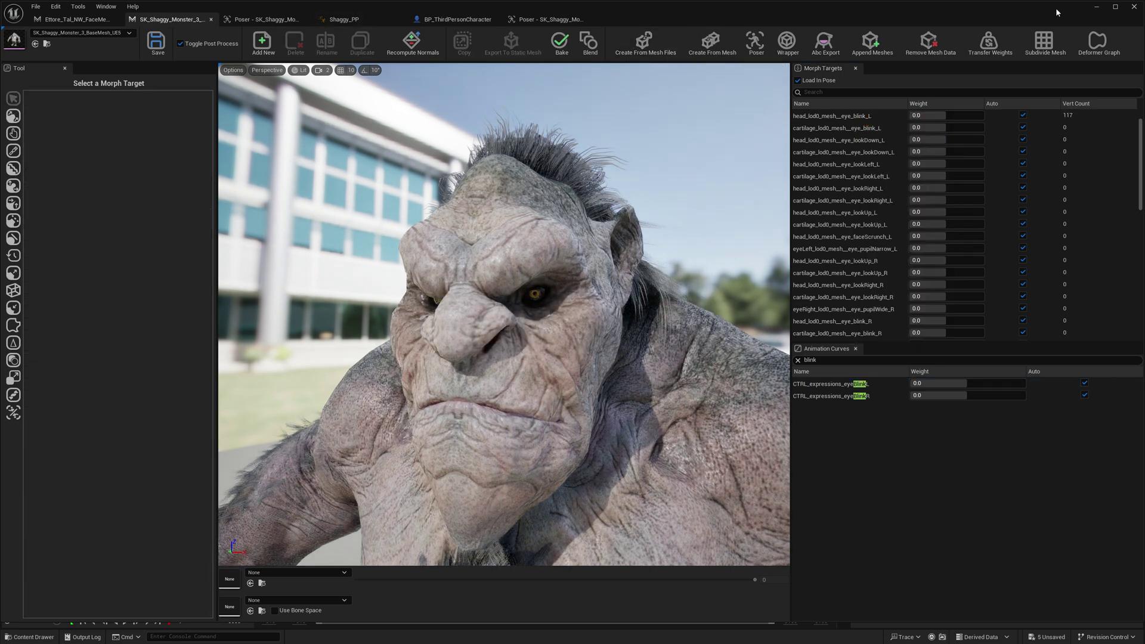
# Step: Return to the level and select the CTRL_L_eye_blink control on the face control board beside the monster's head
pyautogui.click(1097, 8)
pyautogui.click(882, 158)
pyautogui.moveTo(674, 239); pyautogui.dragTo(674, 263, button='right')
pyautogui.press('w')
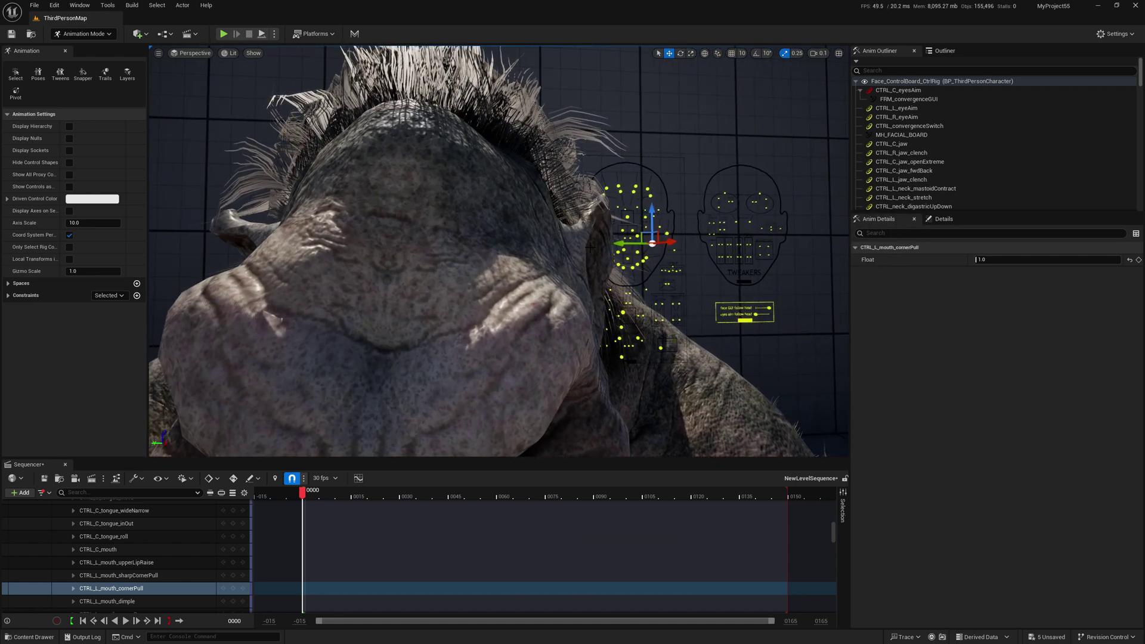
pyautogui.press('w')
pyautogui.press('d')
pyautogui.moveTo(714, 242); pyautogui.dragTo(710, 245, button='right')
pyautogui.press('w')
pyautogui.moveTo(709, 186); pyautogui.dragTo(674, 202, button='right')
pyautogui.click(710, 181)
pyautogui.press('s')
pyautogui.press('w')
pyautogui.moveTo(753, 176); pyautogui.dragTo(753, 146, button='right')
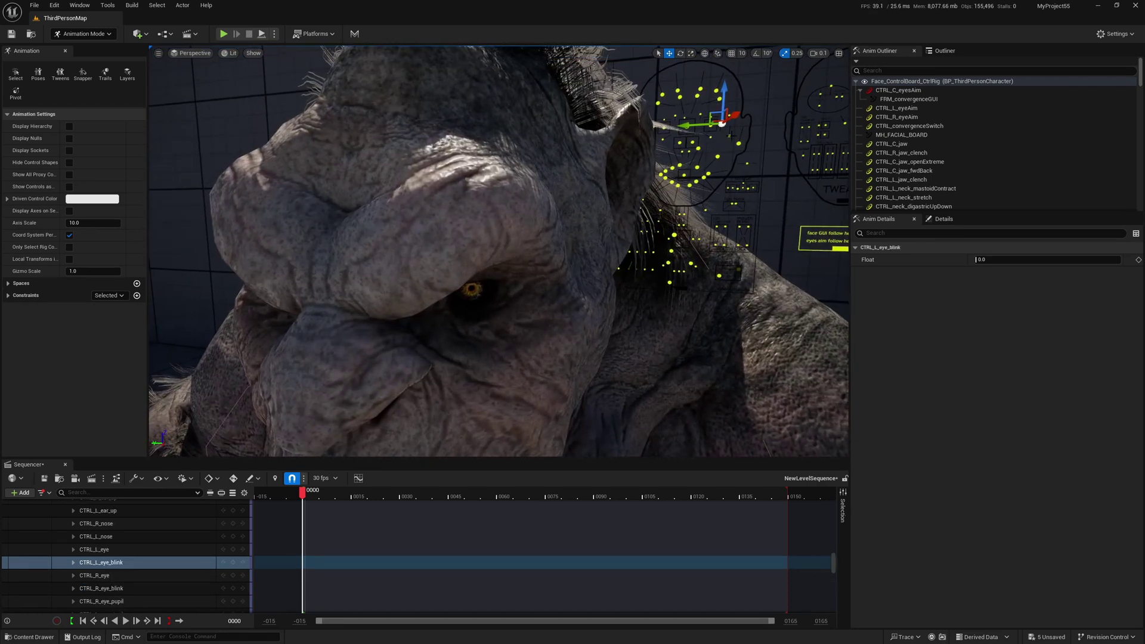
# Step: Test the left blink by moving the CTRL_L_eye_blink control down and back up to -1.0
pyautogui.moveTo(714, 117); pyautogui.dragTo(709, 151)
pyautogui.moveTo(698, 197); pyautogui.dragTo(695, 221, button='right')
pyautogui.press('s')
pyautogui.moveTo(701, 163); pyautogui.dragTo(698, 152)
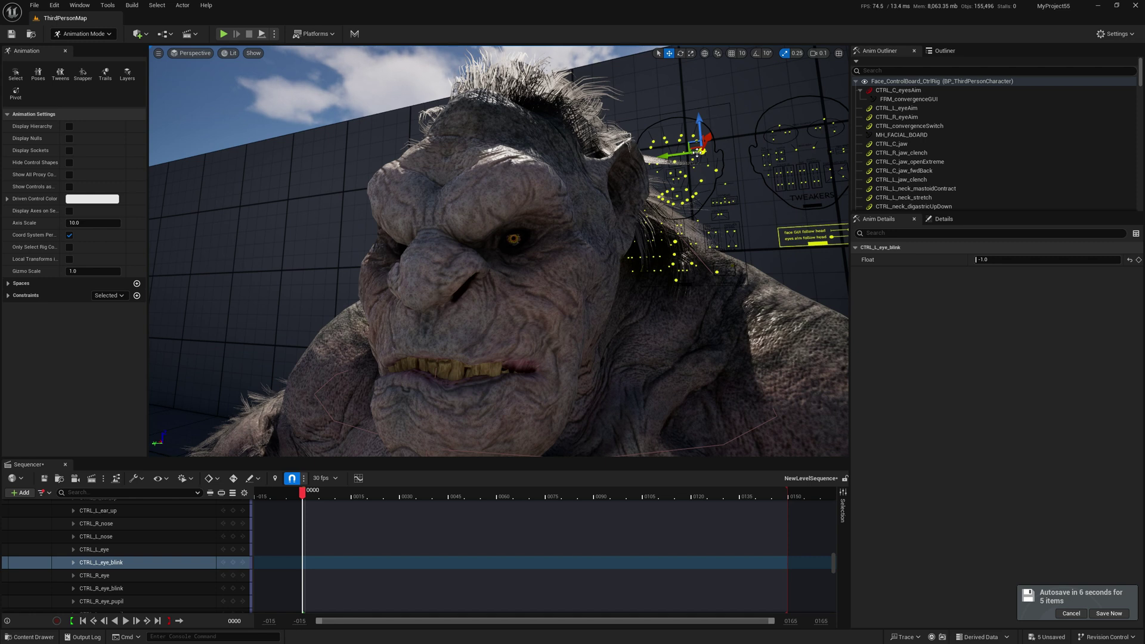
pyautogui.moveTo(657, 201); pyautogui.dragTo(693, 216, button='right')
pyautogui.moveTo(571, 176); pyautogui.dragTo(555, 178, button='right')
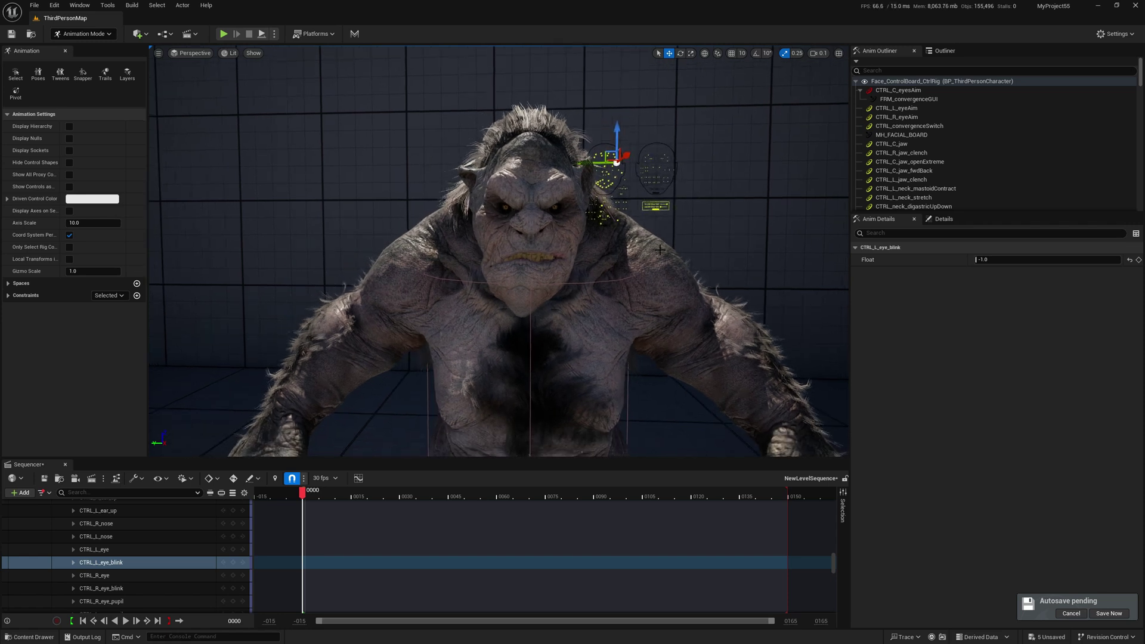